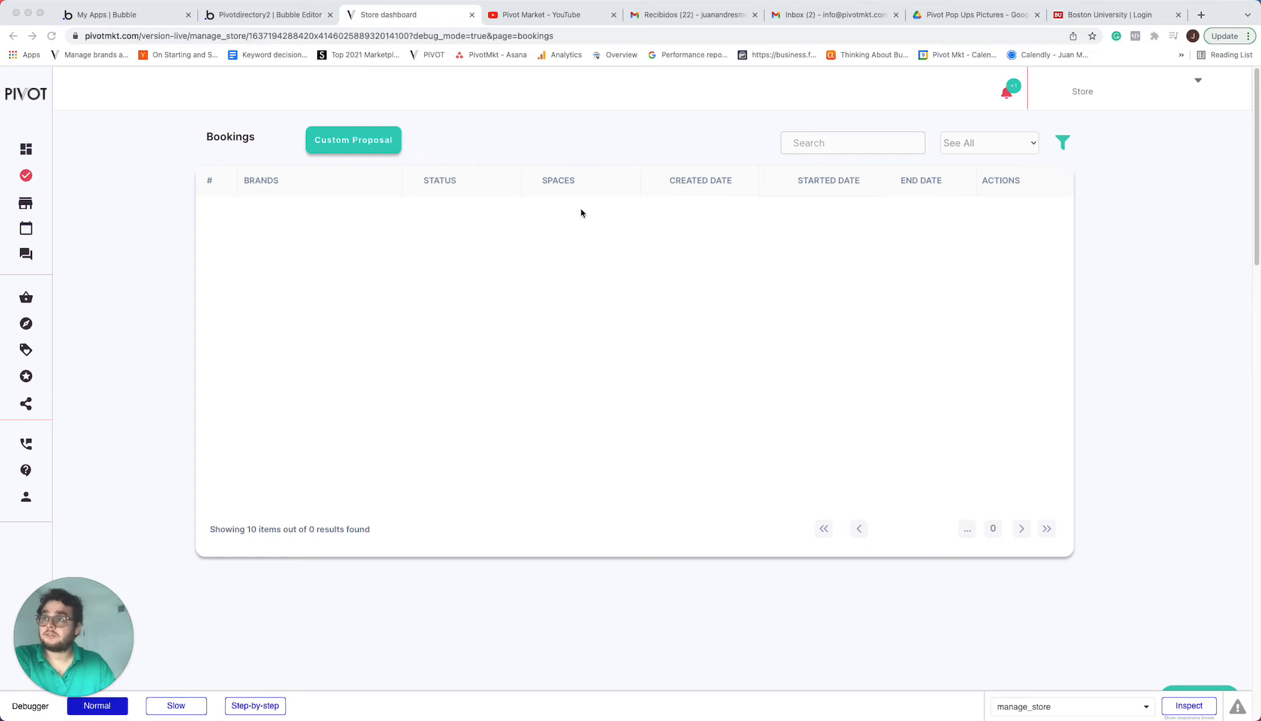
Go to the dashboard, open the store's account page and start editing its profile
{"action": "left_click", "coordinate": [20, 151]}
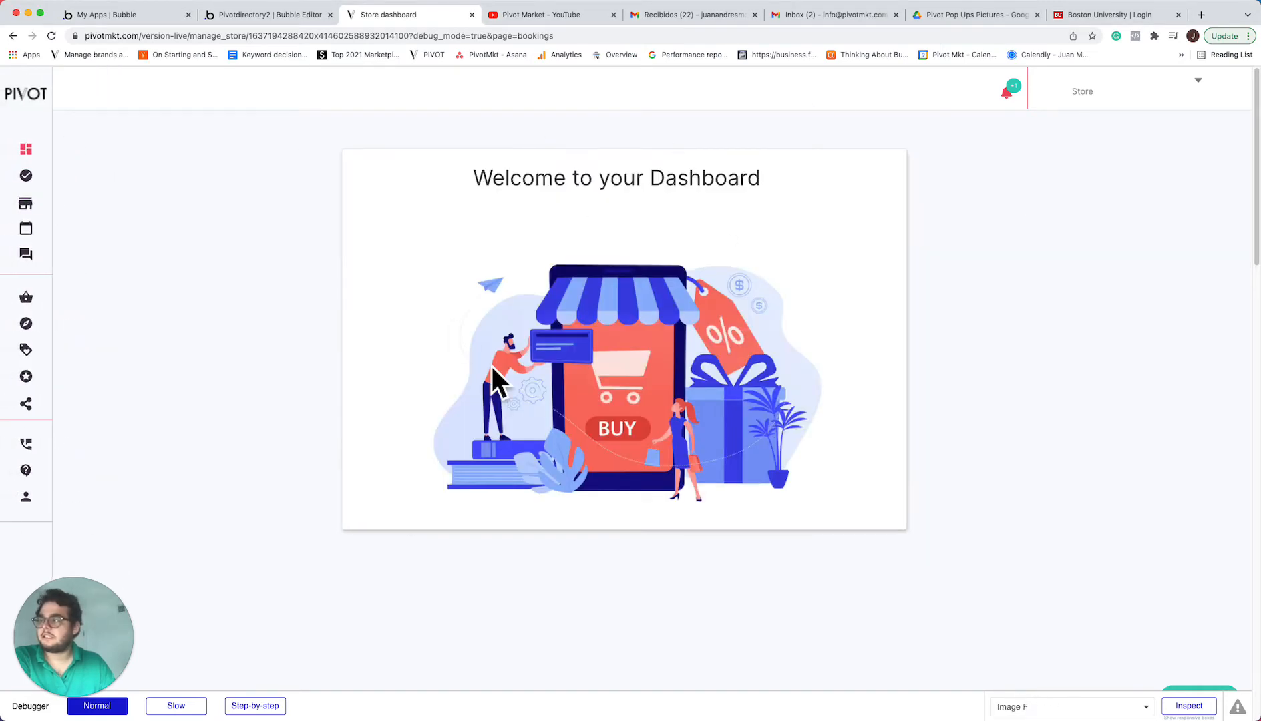
{"action": "left_click_drag", "start_coordinate": [88, 644], "coordinate": [1149, 641]}
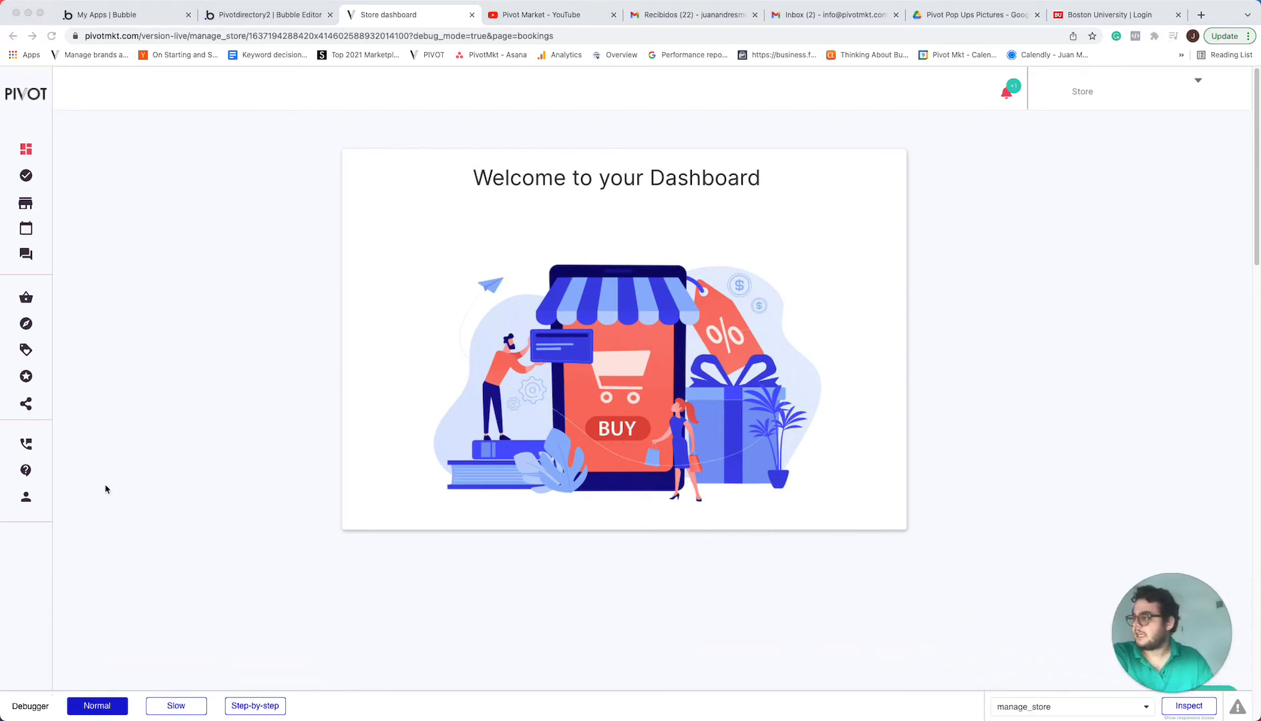
{"action": "left_click", "coordinate": [130, 524]}
{"action": "mouse_move", "coordinate": [32, 510]}
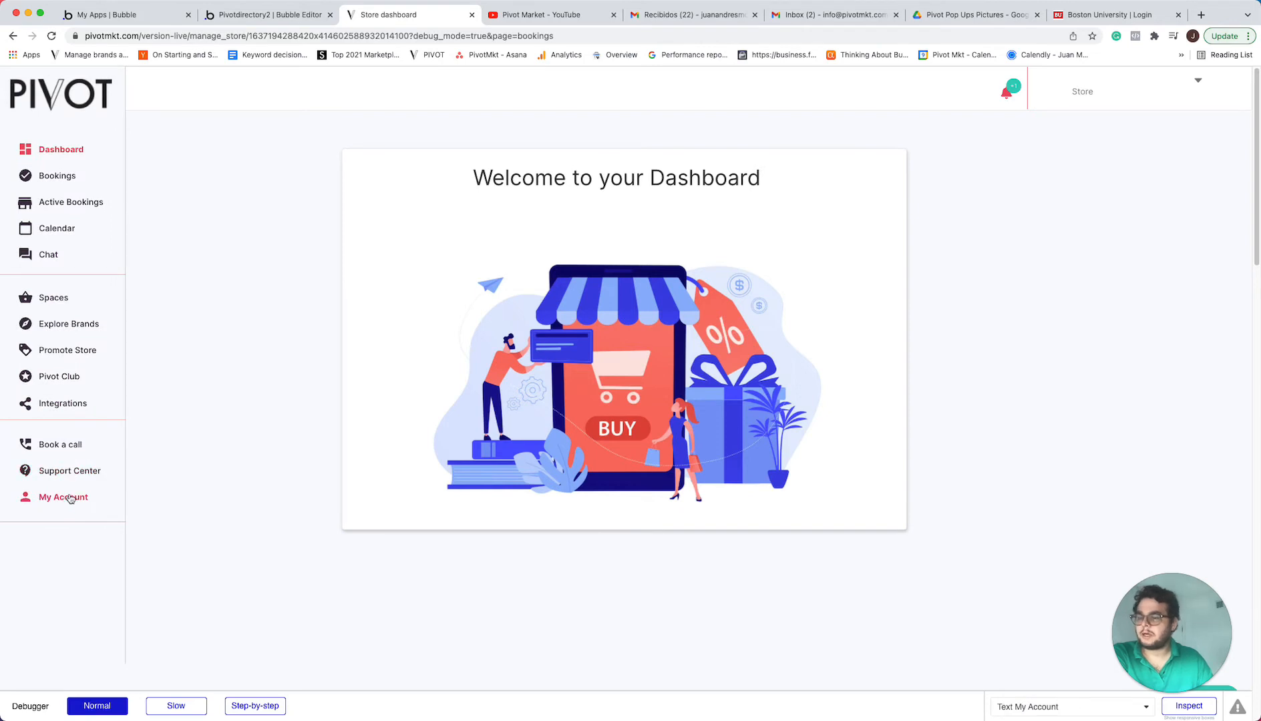
{"action": "left_click", "coordinate": [63, 498]}
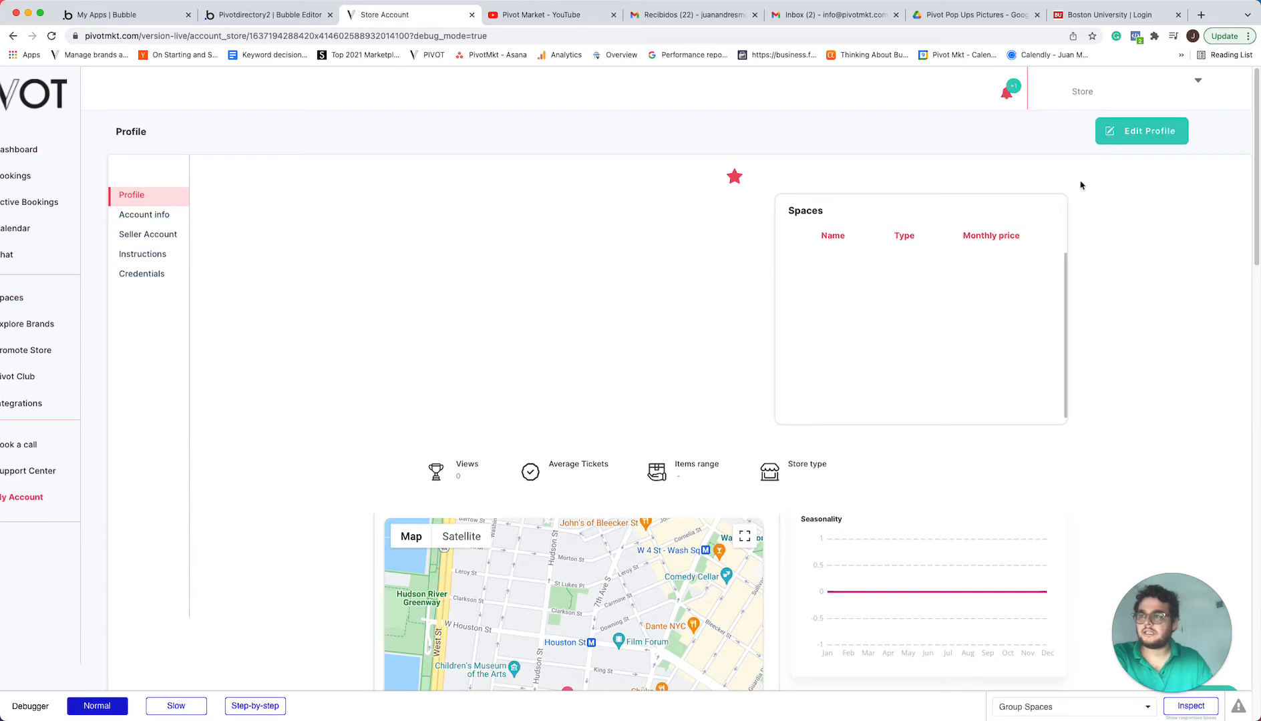
{"action": "left_click", "coordinate": [1141, 131]}
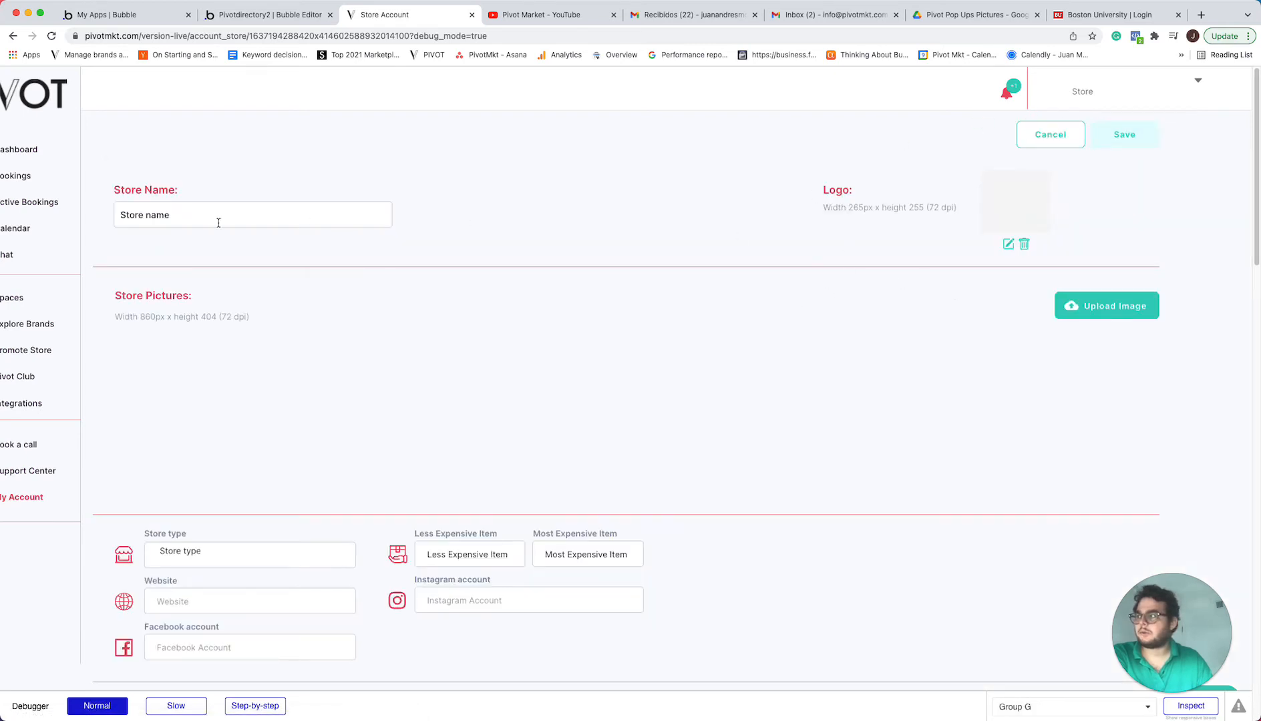
Start adding a new space in the spaces information section of the store profile
{"action": "scroll", "coordinate": [759, 461], "scroll_direction": "down", "scroll_amount": 1}
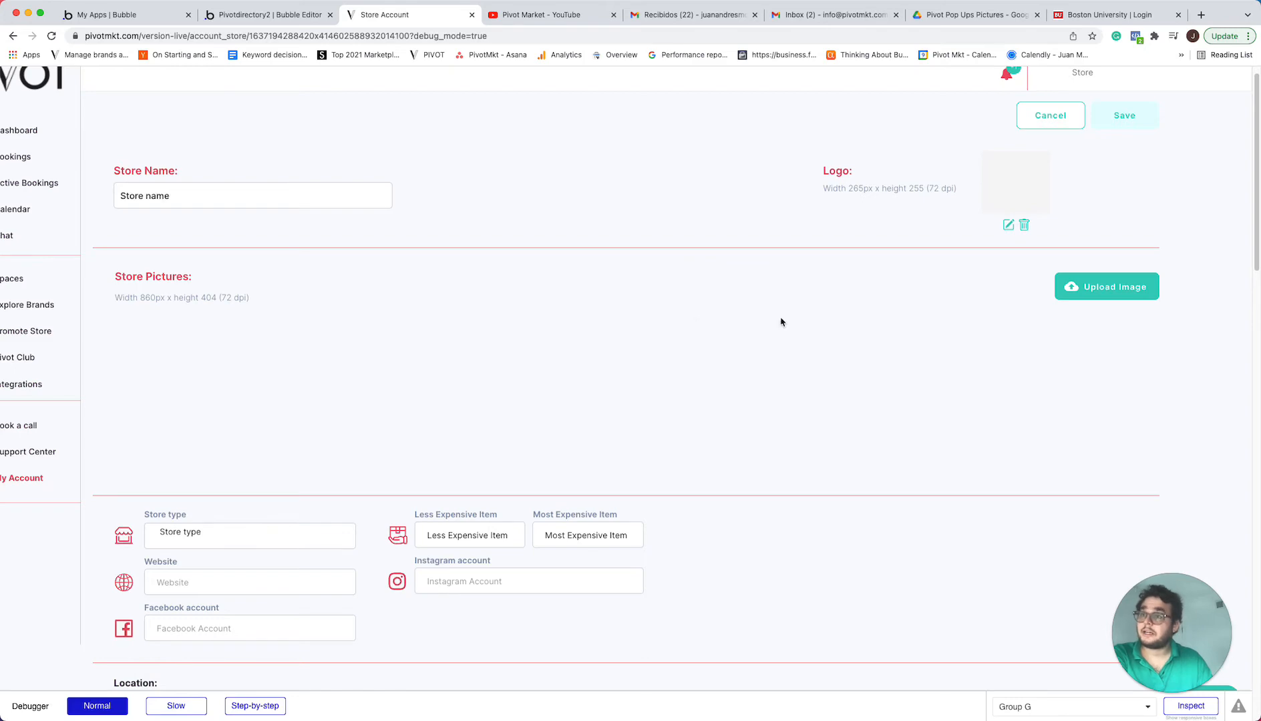
{"action": "scroll", "coordinate": [755, 337], "scroll_direction": "down", "scroll_amount": 6}
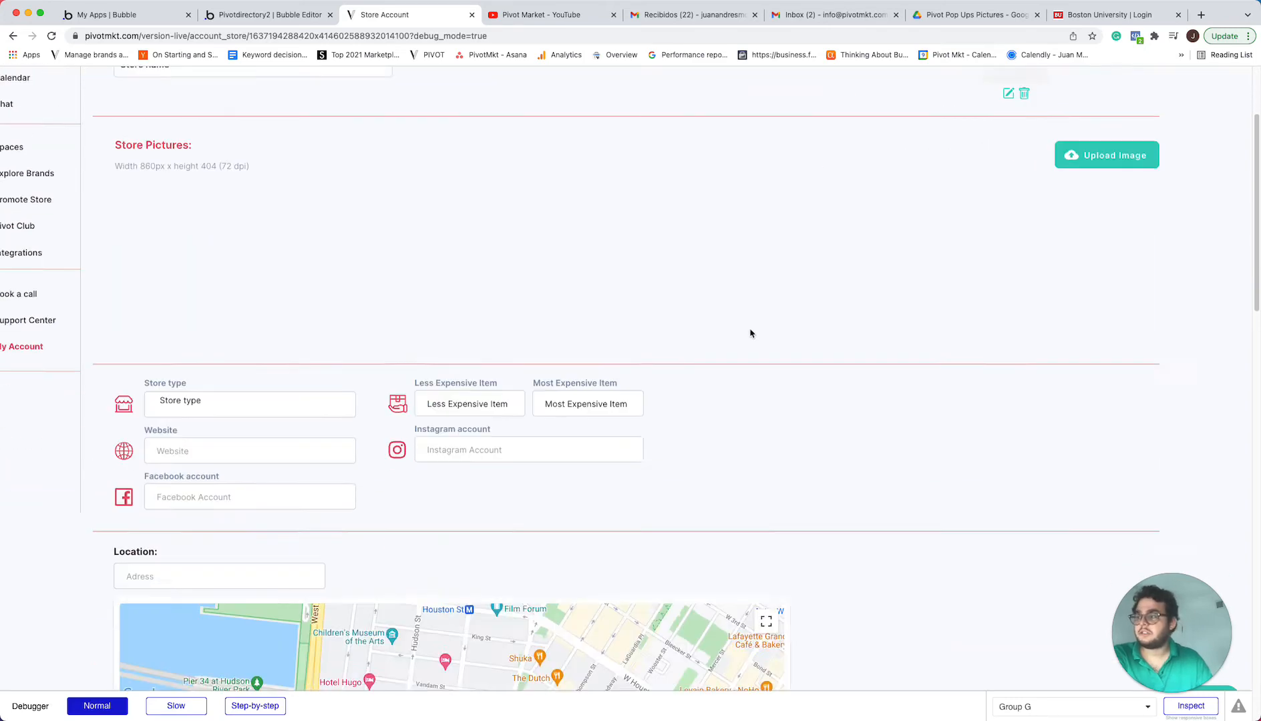
{"action": "scroll", "coordinate": [458, 343], "scroll_direction": "down", "scroll_amount": 7}
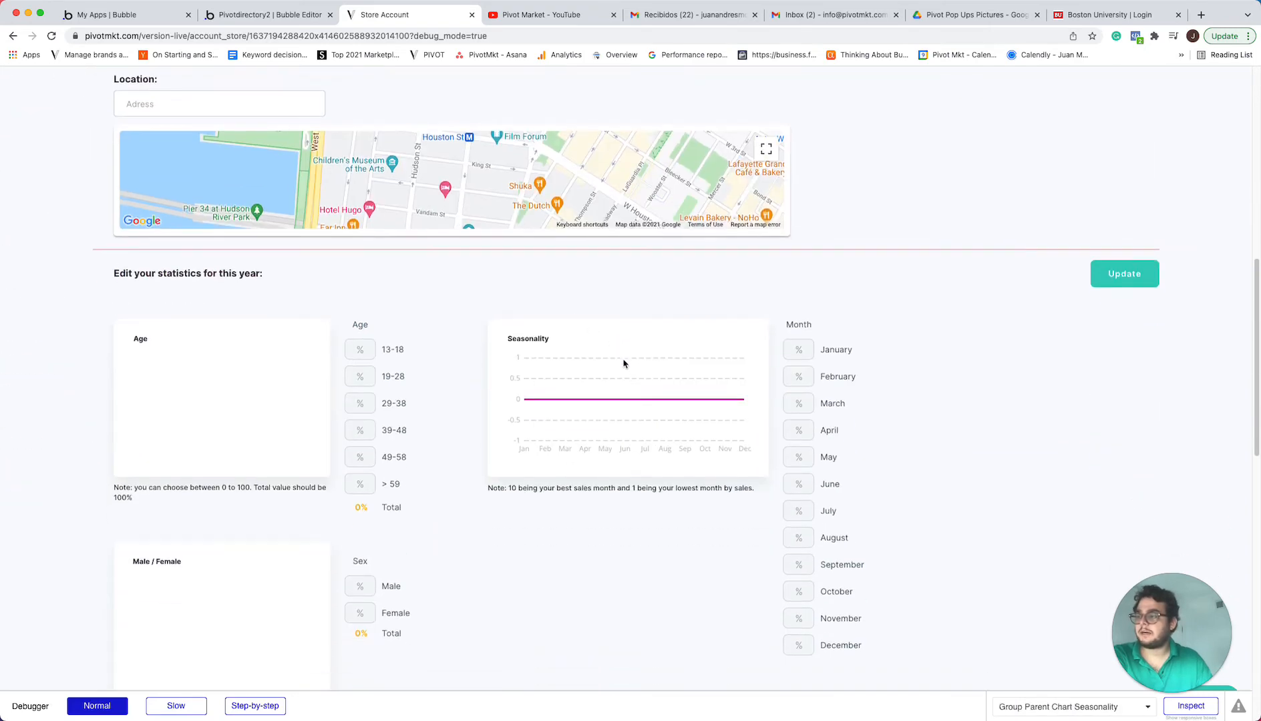
{"action": "scroll", "coordinate": [645, 376], "scroll_direction": "down", "scroll_amount": 7}
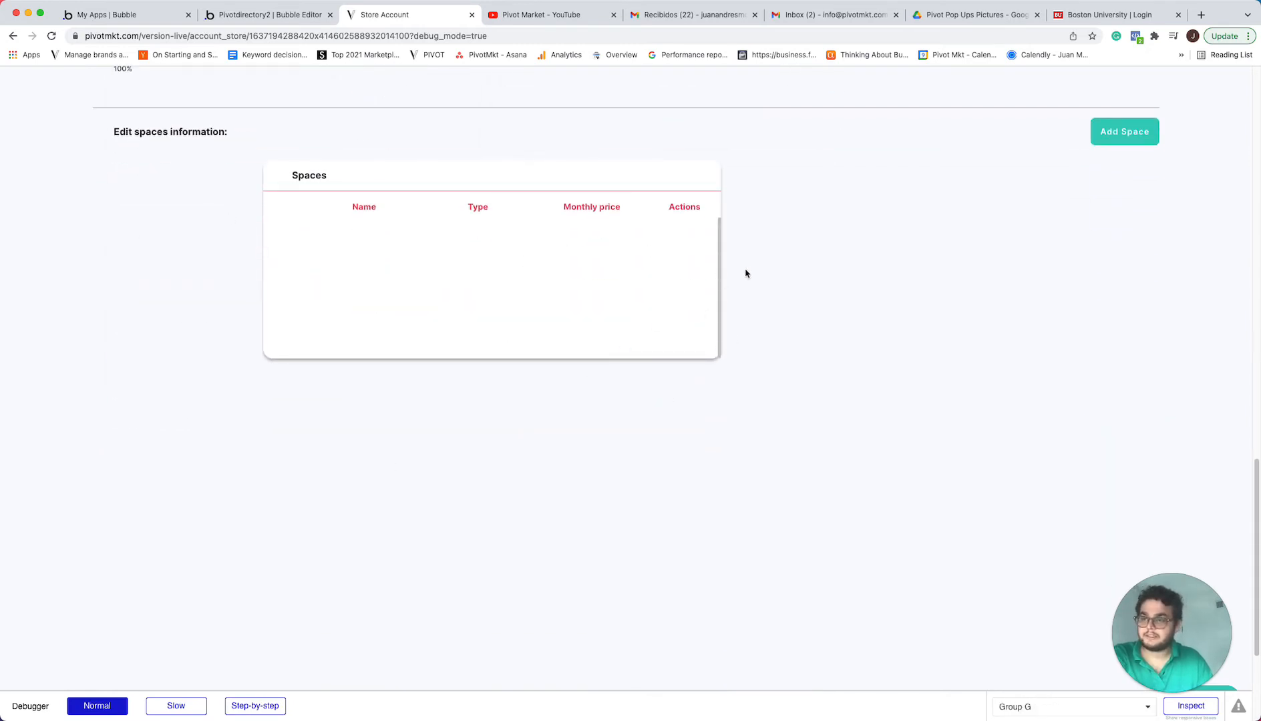
{"action": "scroll", "coordinate": [789, 279], "scroll_direction": "up", "scroll_amount": 1}
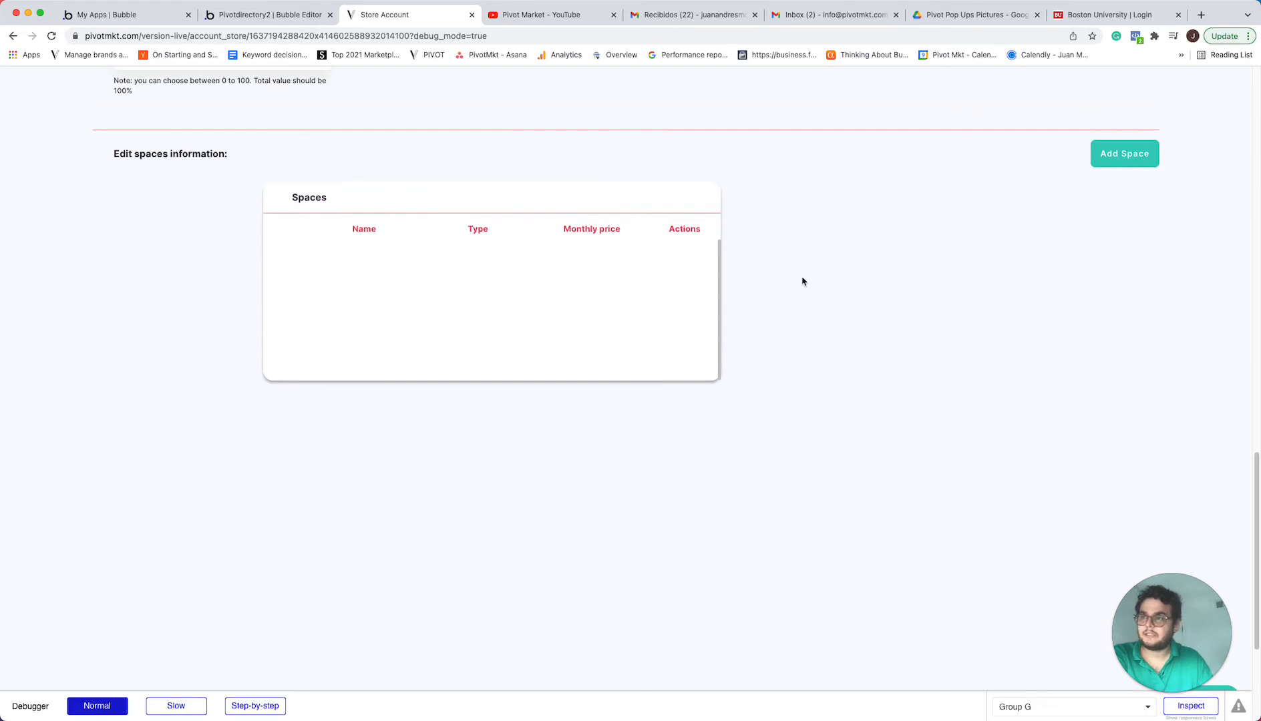
{"action": "left_click", "coordinate": [1123, 162]}
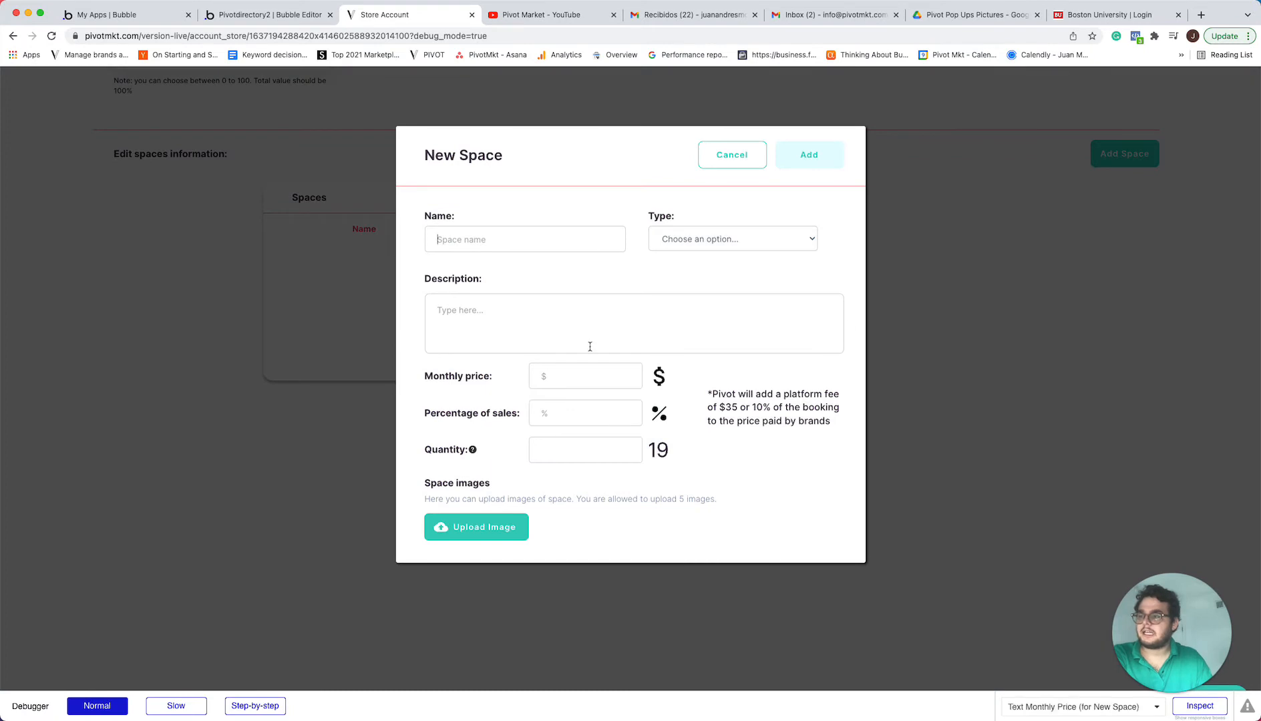
Name the new space "Wall Space - No commission" and set its type to Wall Space
{"action": "left_click", "coordinate": [573, 243]}
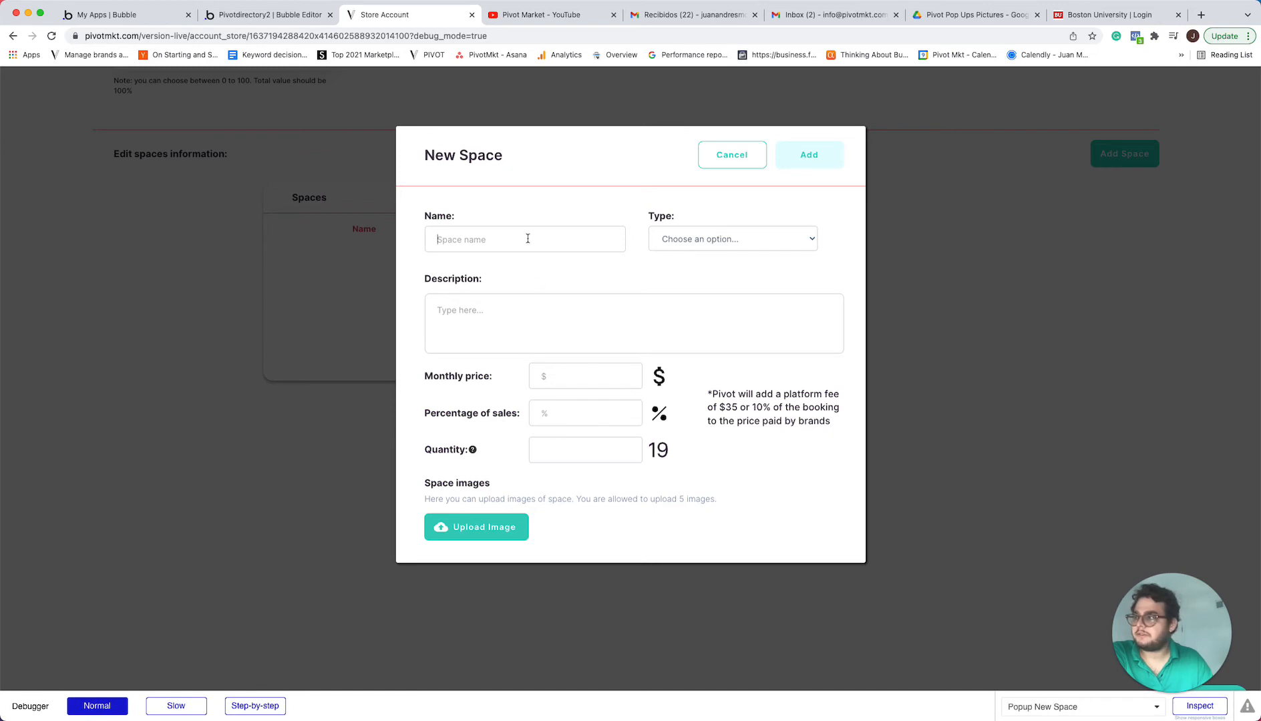
{"action": "left_click", "coordinate": [698, 239]}
{"action": "left_click", "coordinate": [561, 240]}
{"action": "left_click", "coordinate": [561, 239]}
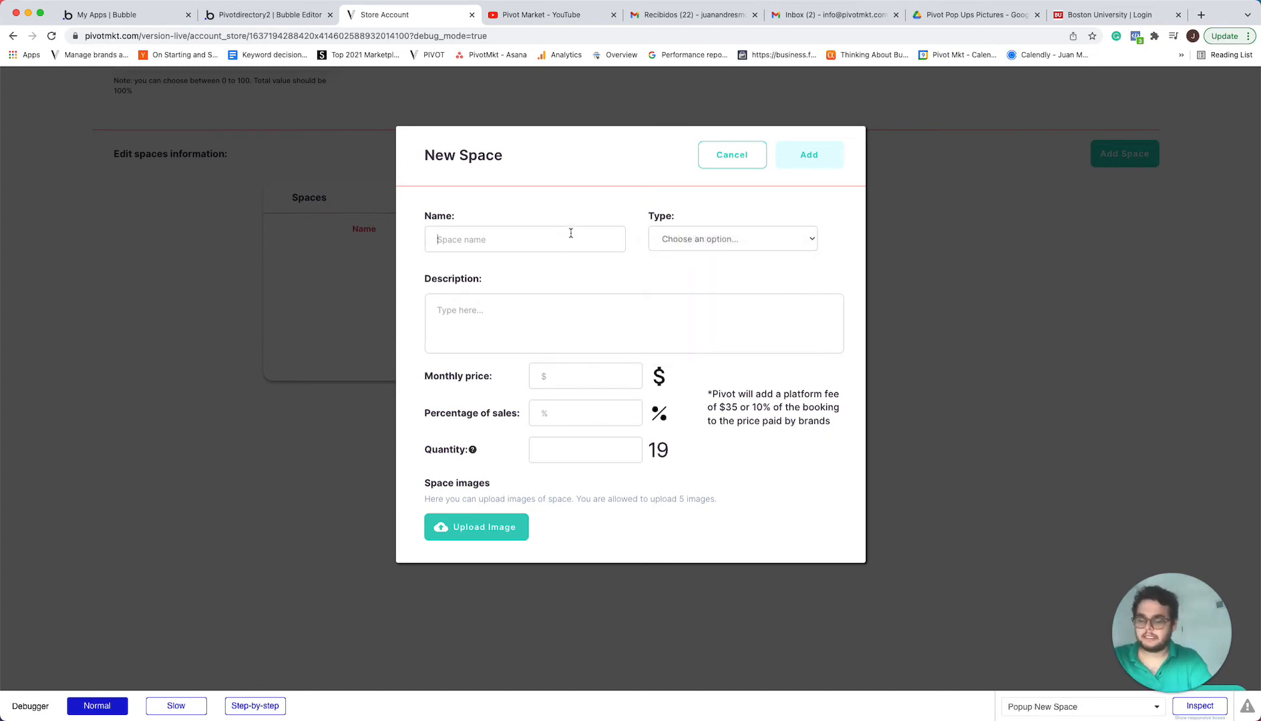
{"action": "type", "text": "Wal"}
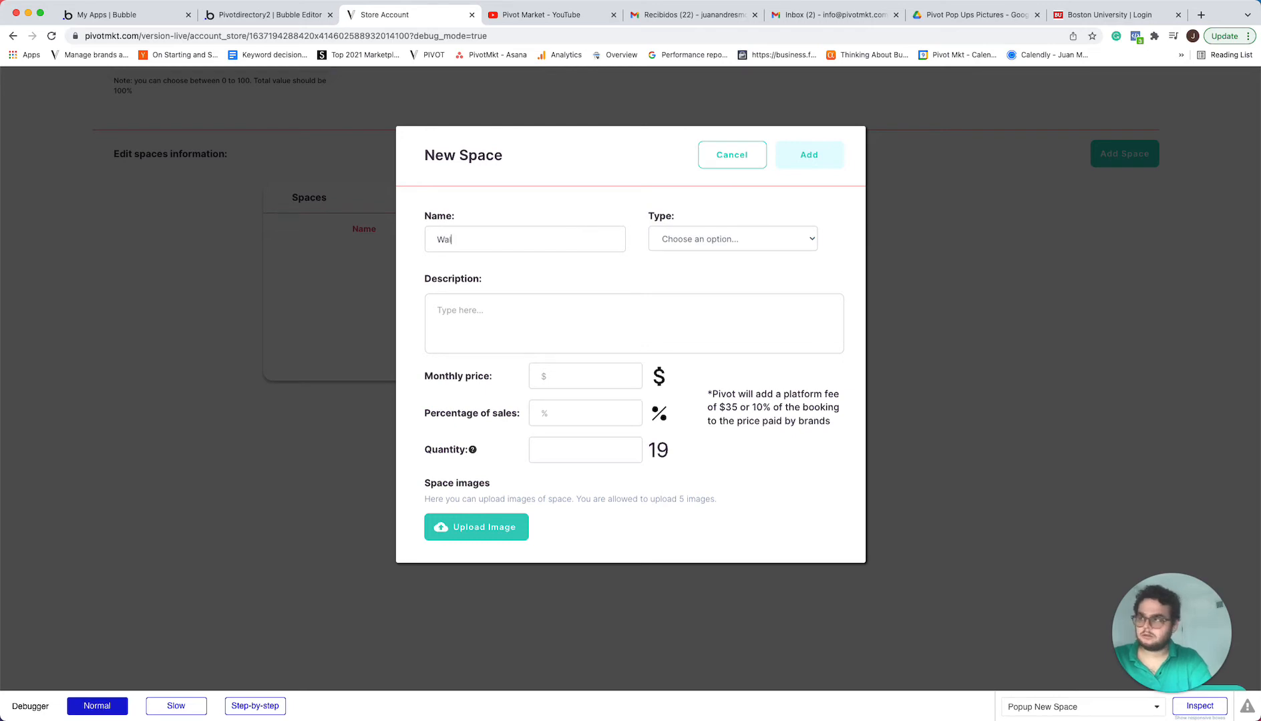
{"action": "type", "text": "l Space"}
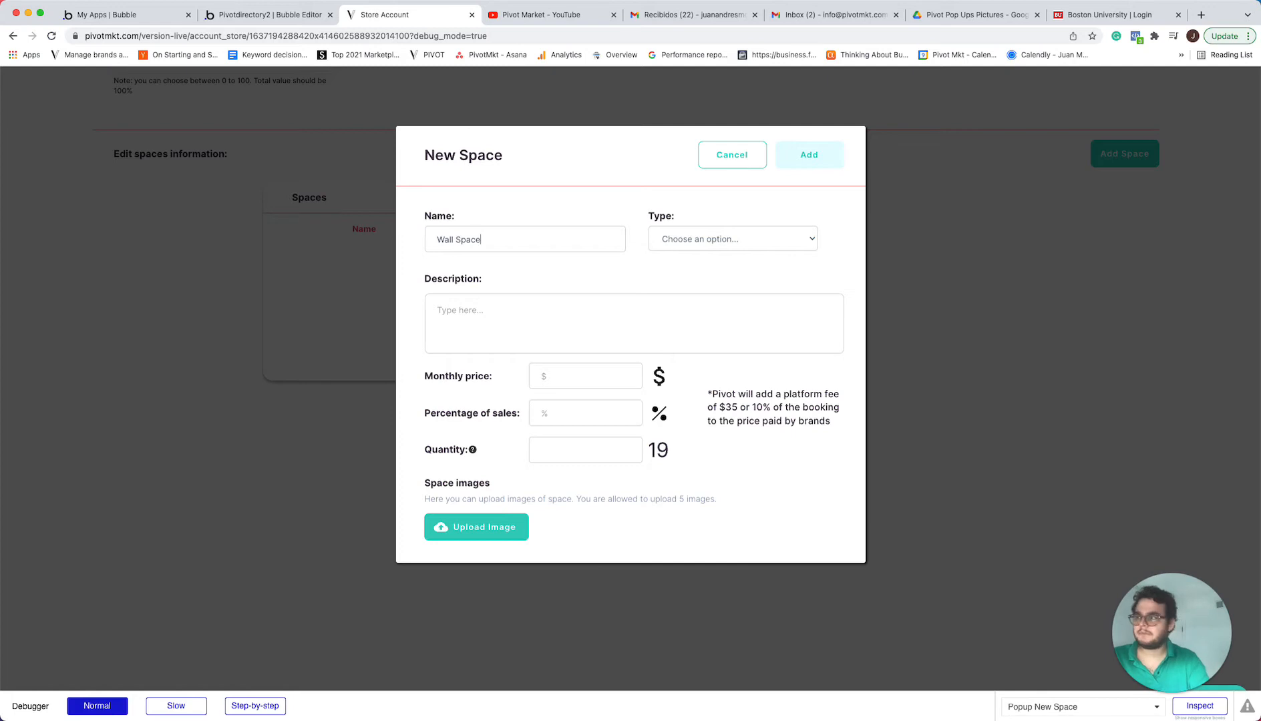
{"action": "type", "text": " -"}
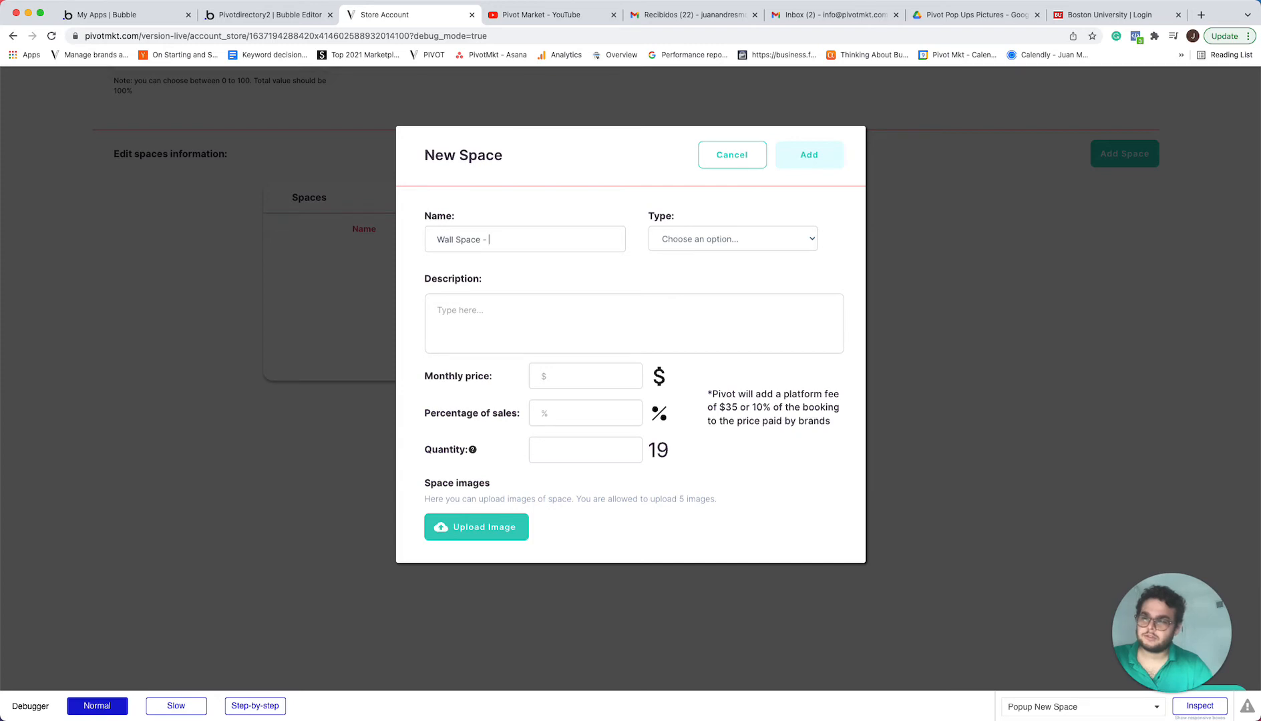
{"action": "type", "text": "N"}
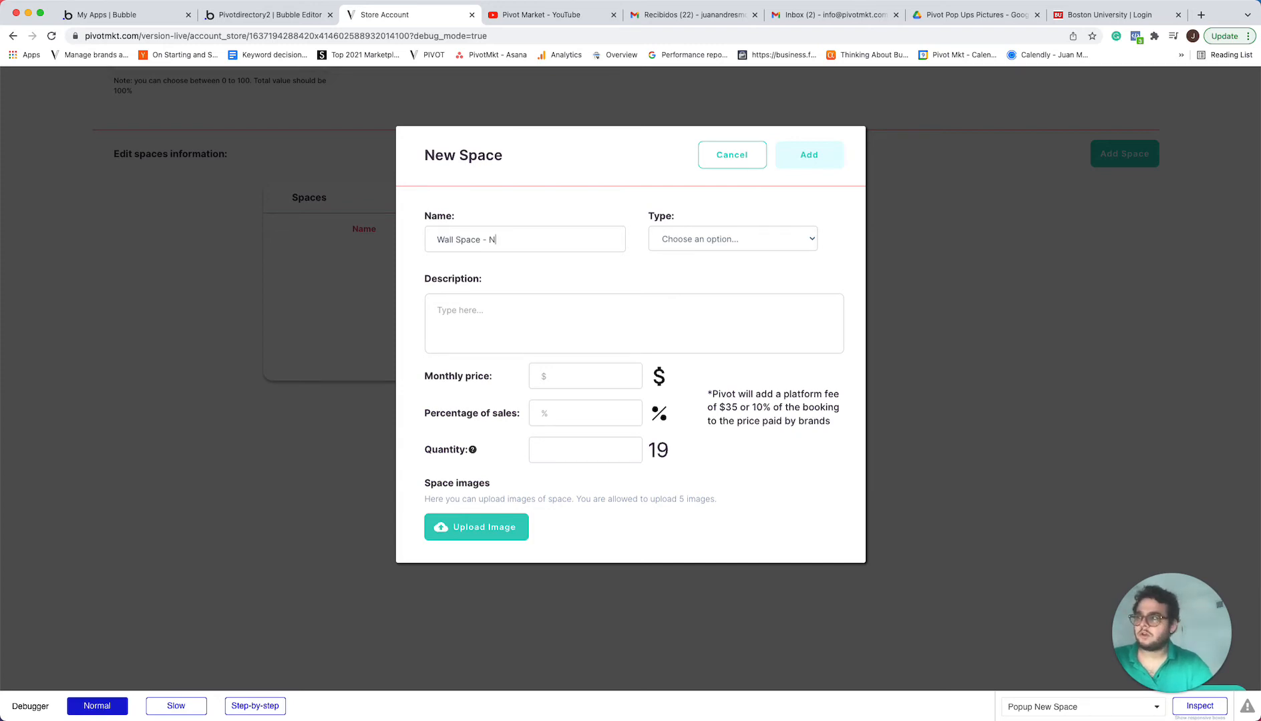
{"action": "type", "text": "o c"}
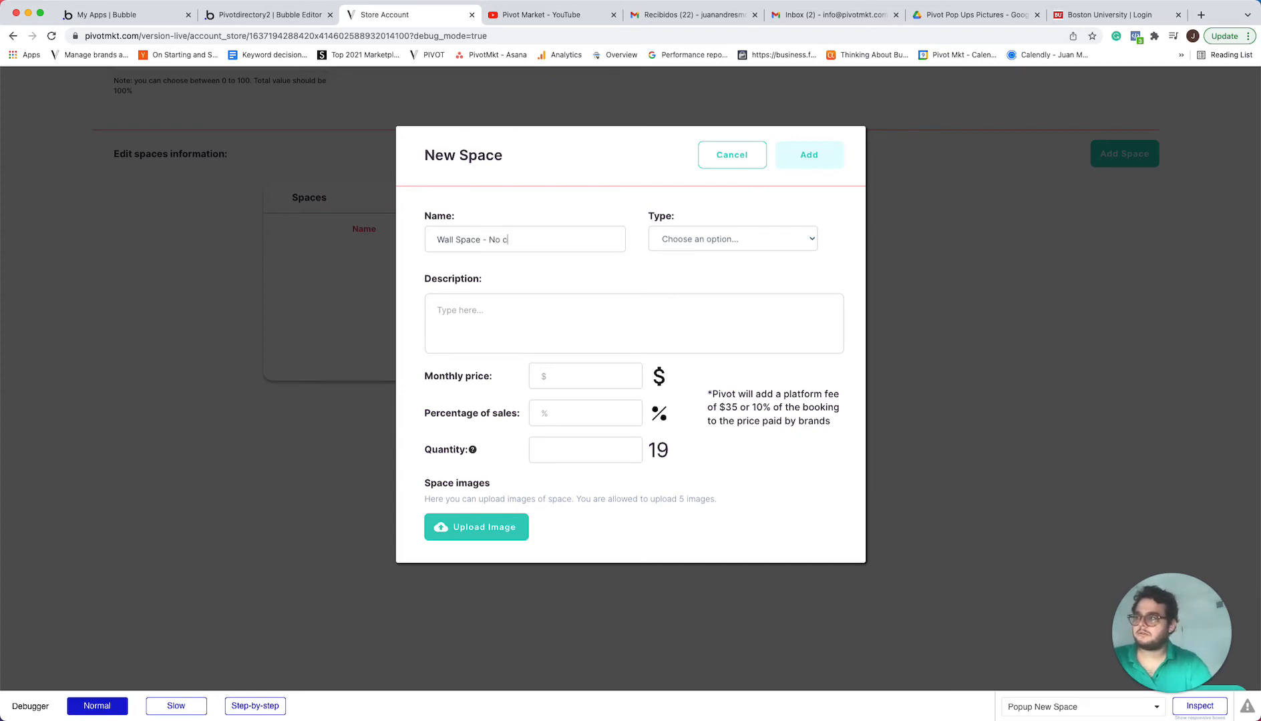
{"action": "type", "text": "ommission"}
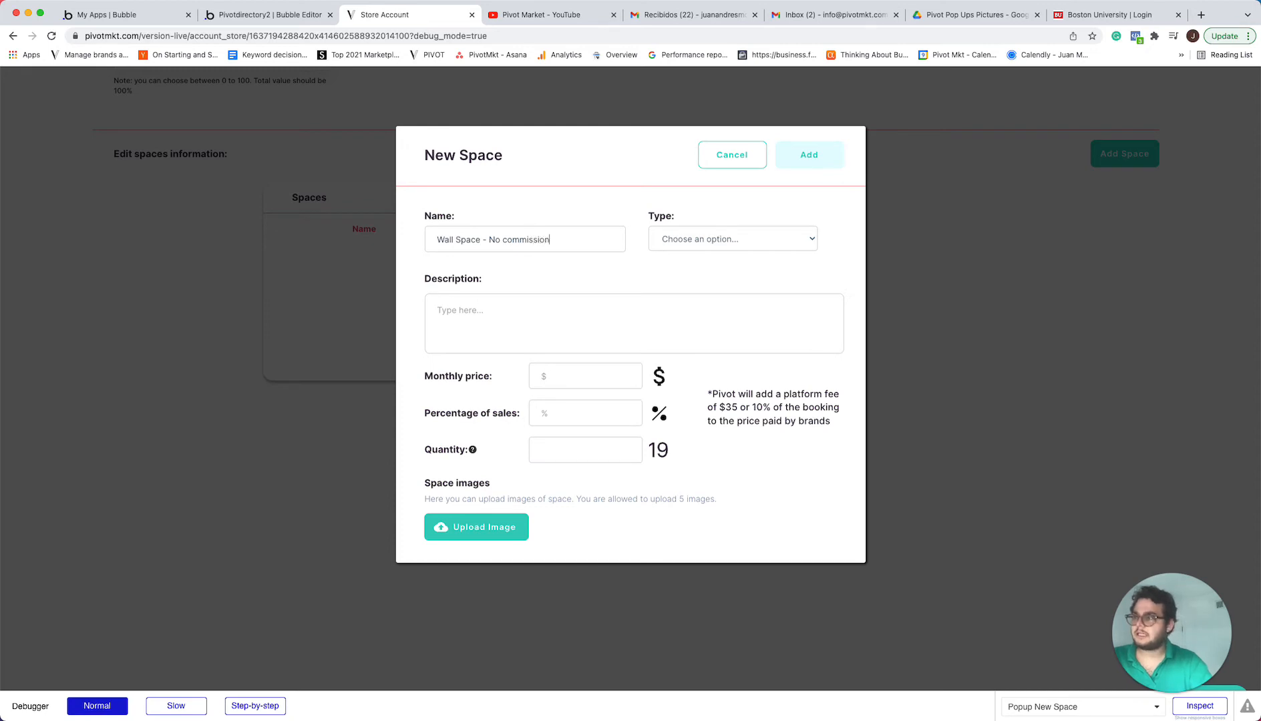
{"action": "left_click", "coordinate": [688, 239]}
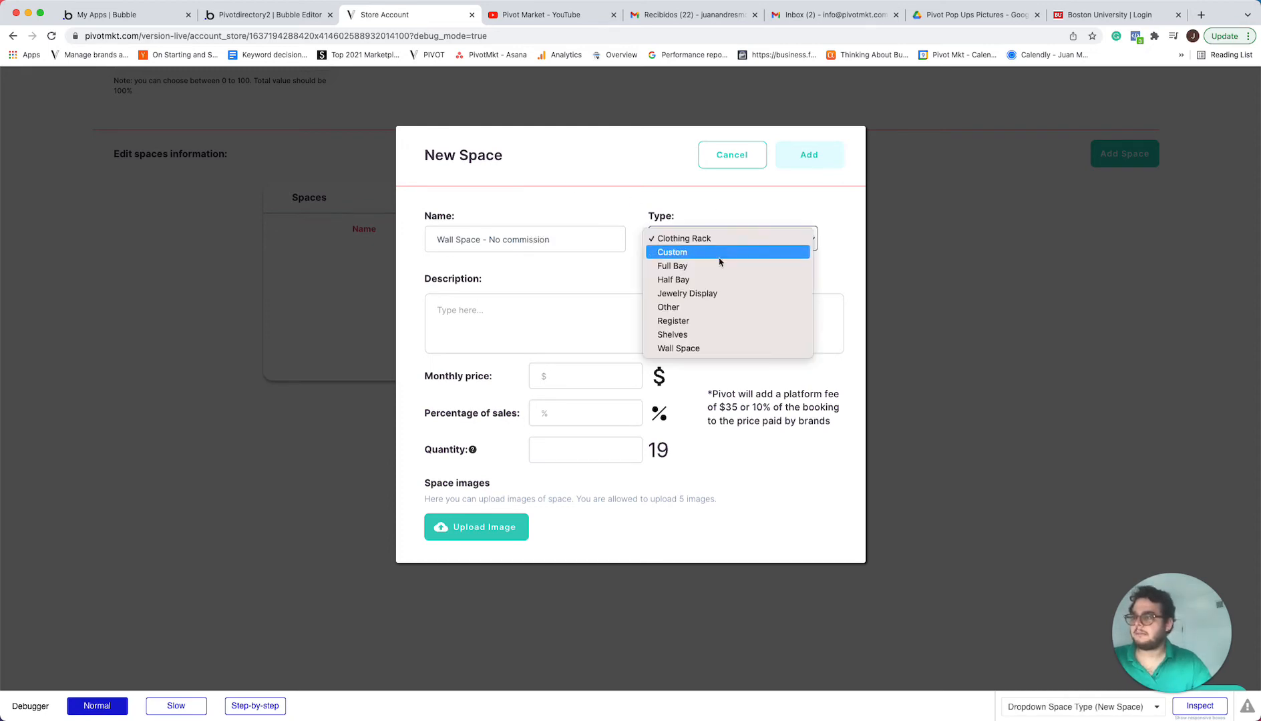
{"action": "left_click", "coordinate": [718, 349]}
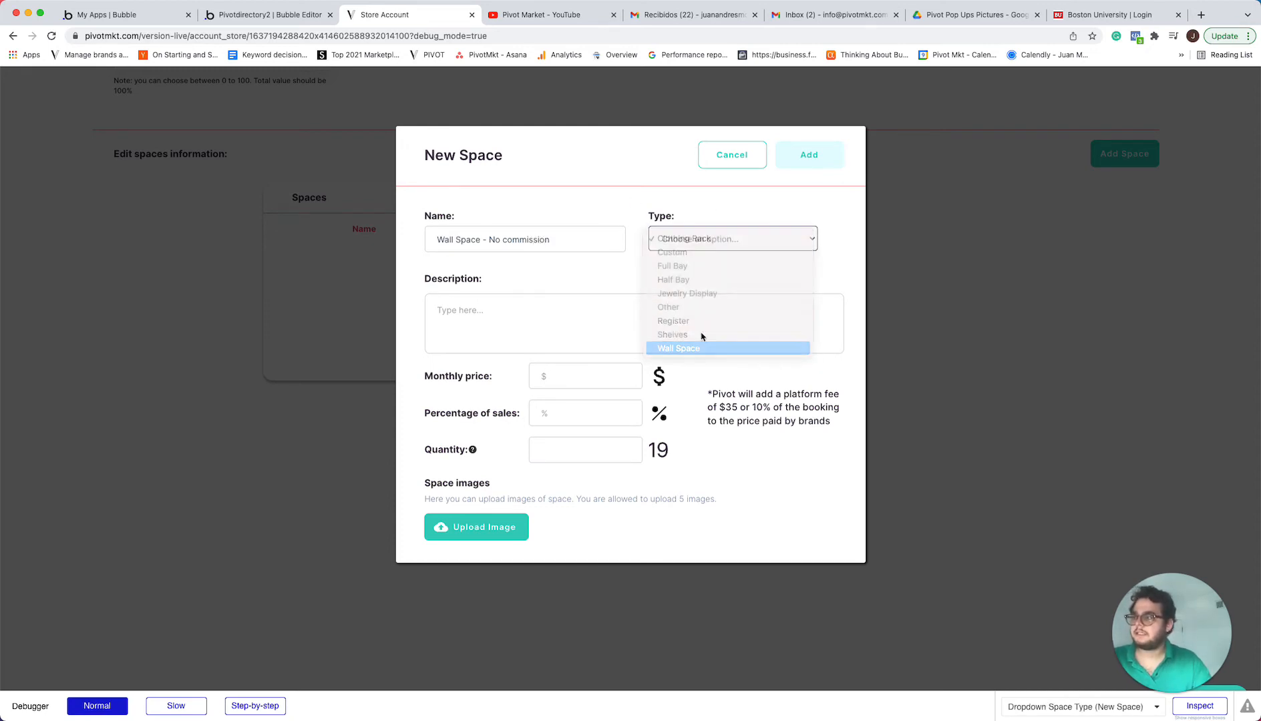
Begin the space's description with "This is a personalizable space that can be adapted you"
{"action": "left_click", "coordinate": [602, 334]}
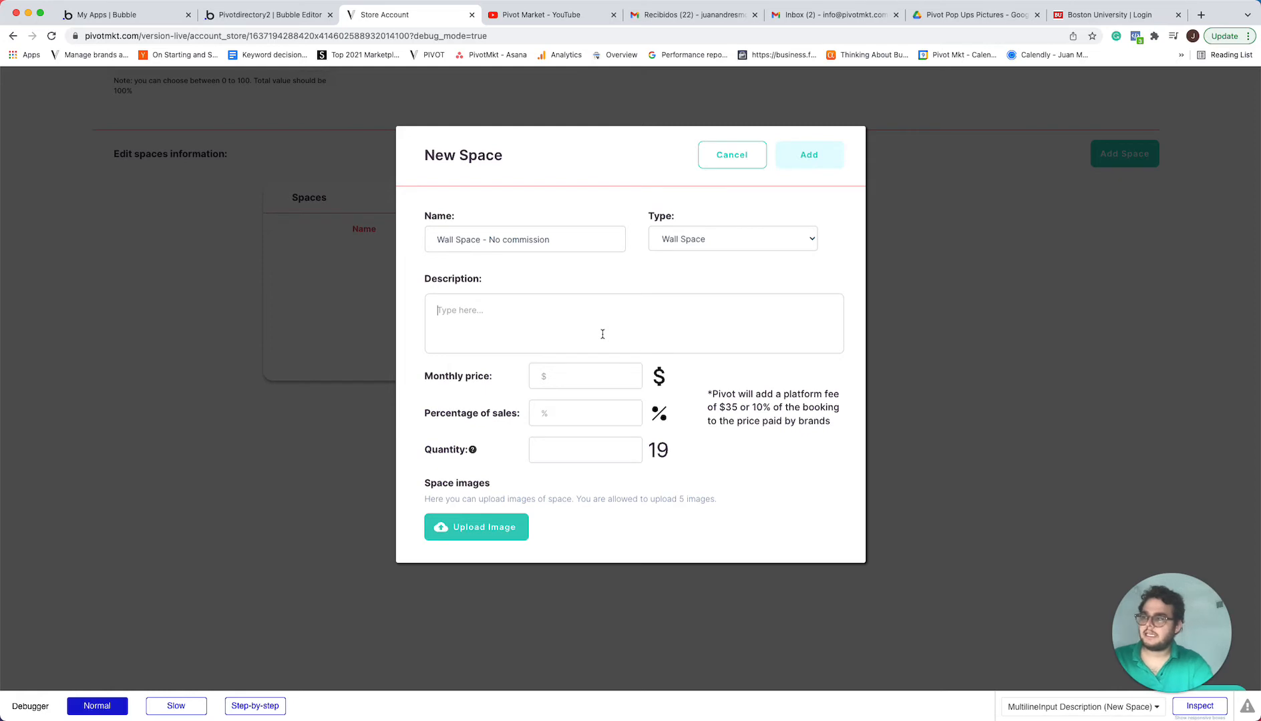
{"action": "type", "text": "This is a"}
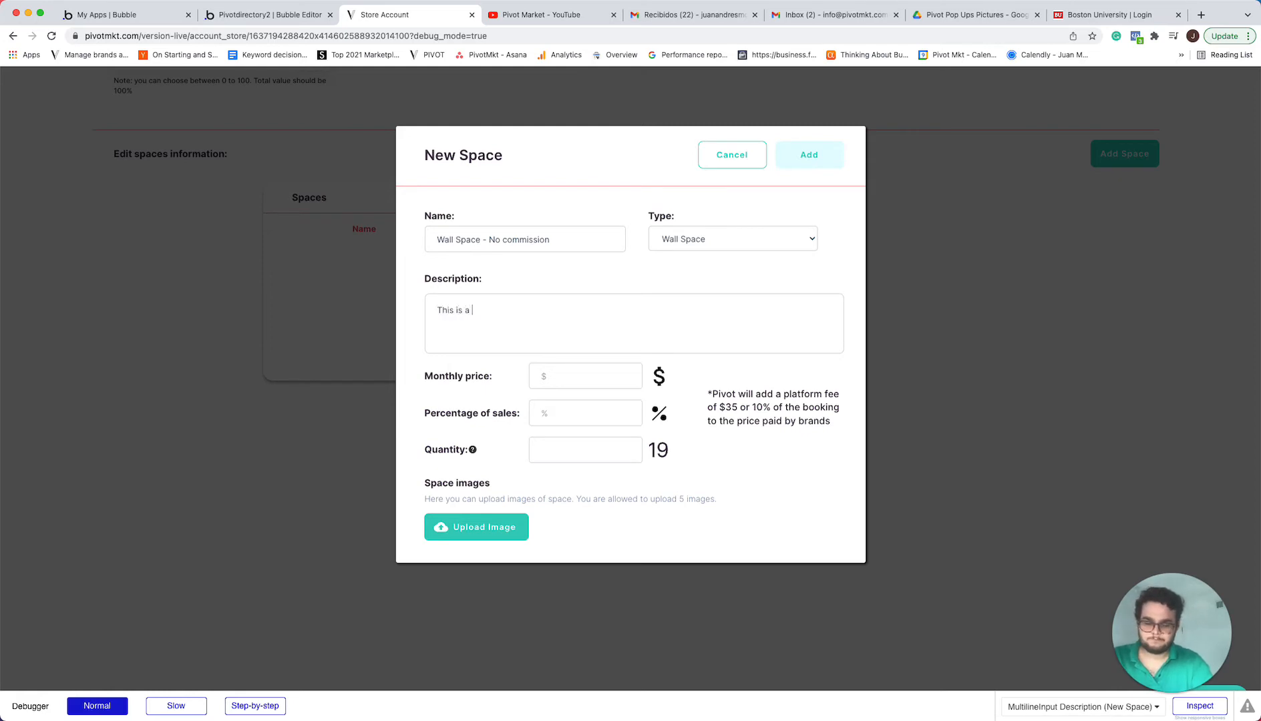
{"action": "type", "text": " persosa"}
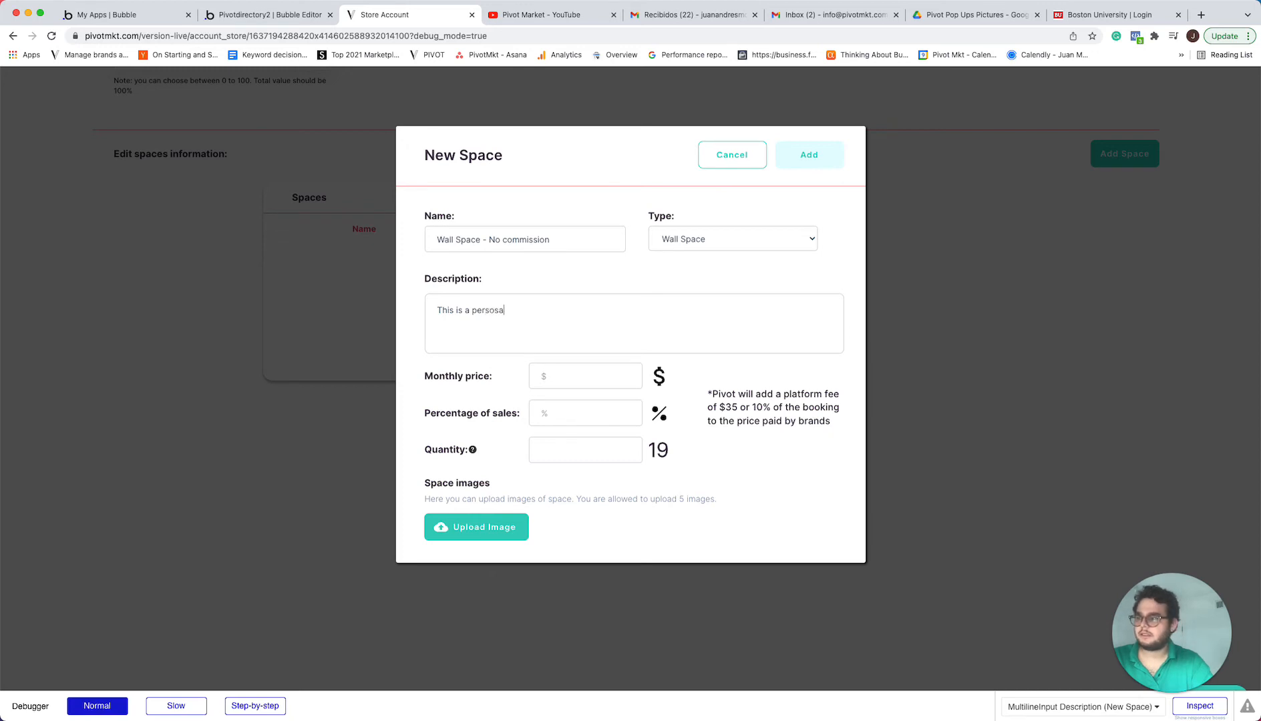
{"action": "key", "text": "BackSpace"}
{"action": "key", "text": "BackSpace"}
{"action": "key", "text": "BackSpace"}
{"action": "key", "text": "BackSpace"}
{"action": "key", "text": "BackSpace"}
{"action": "key", "text": "BackSpace"}
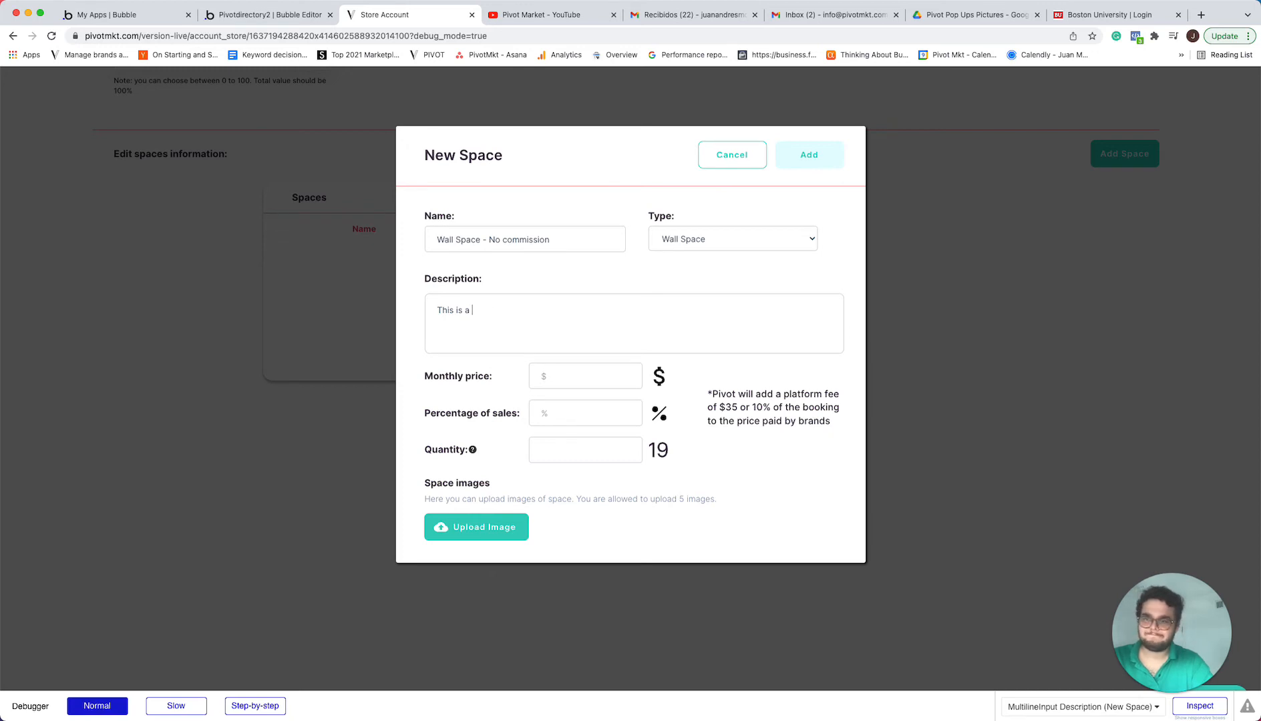
{"action": "type", "text": "per"}
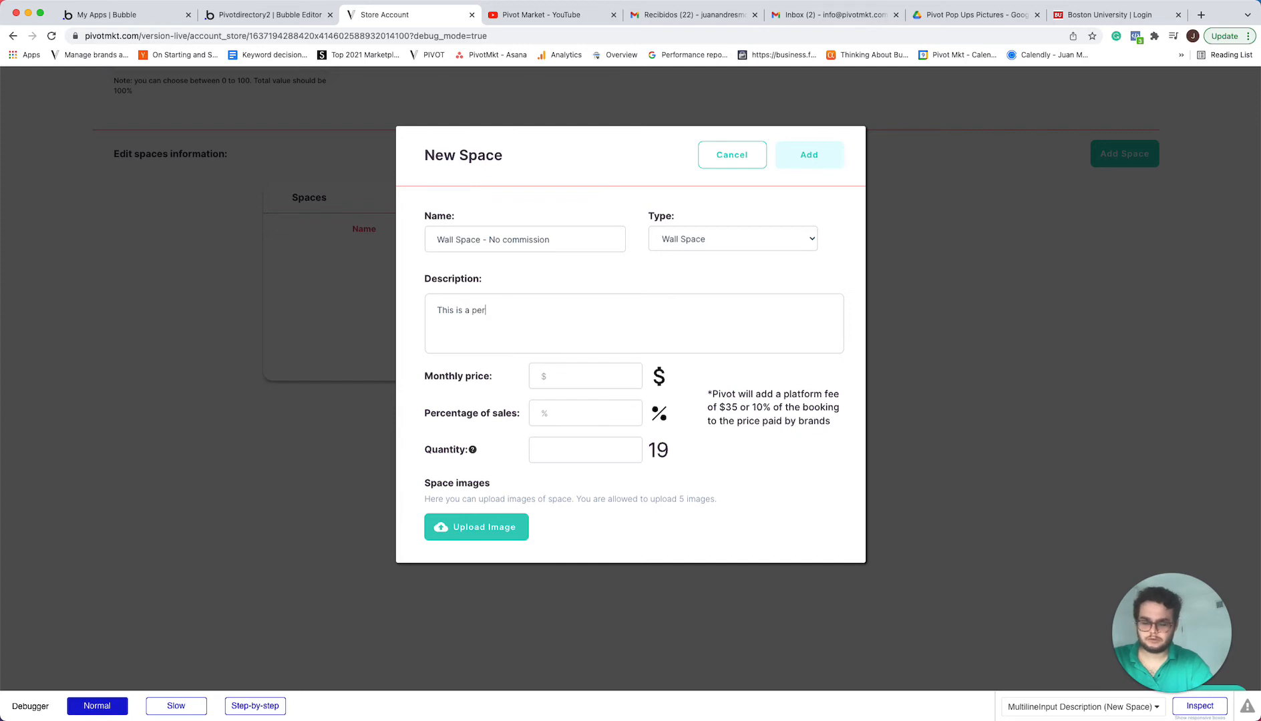
{"action": "type", "text": "sonalizable "}
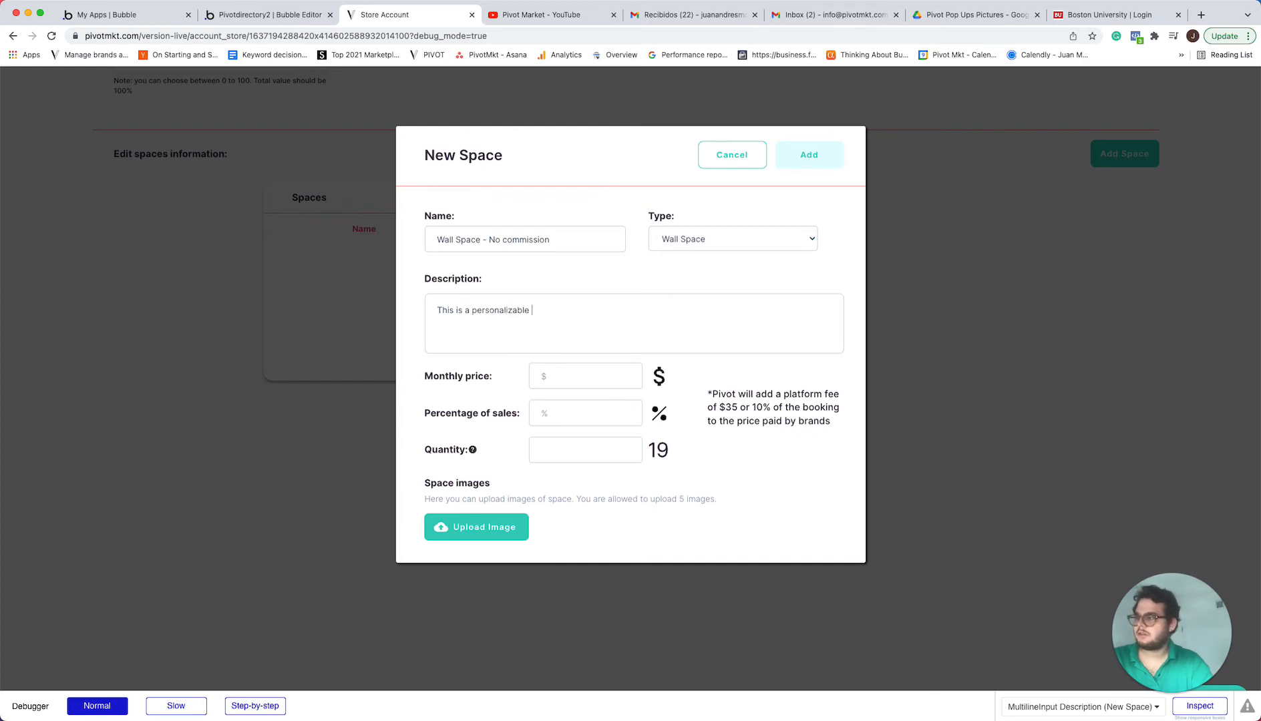
{"action": "type", "text": "space"}
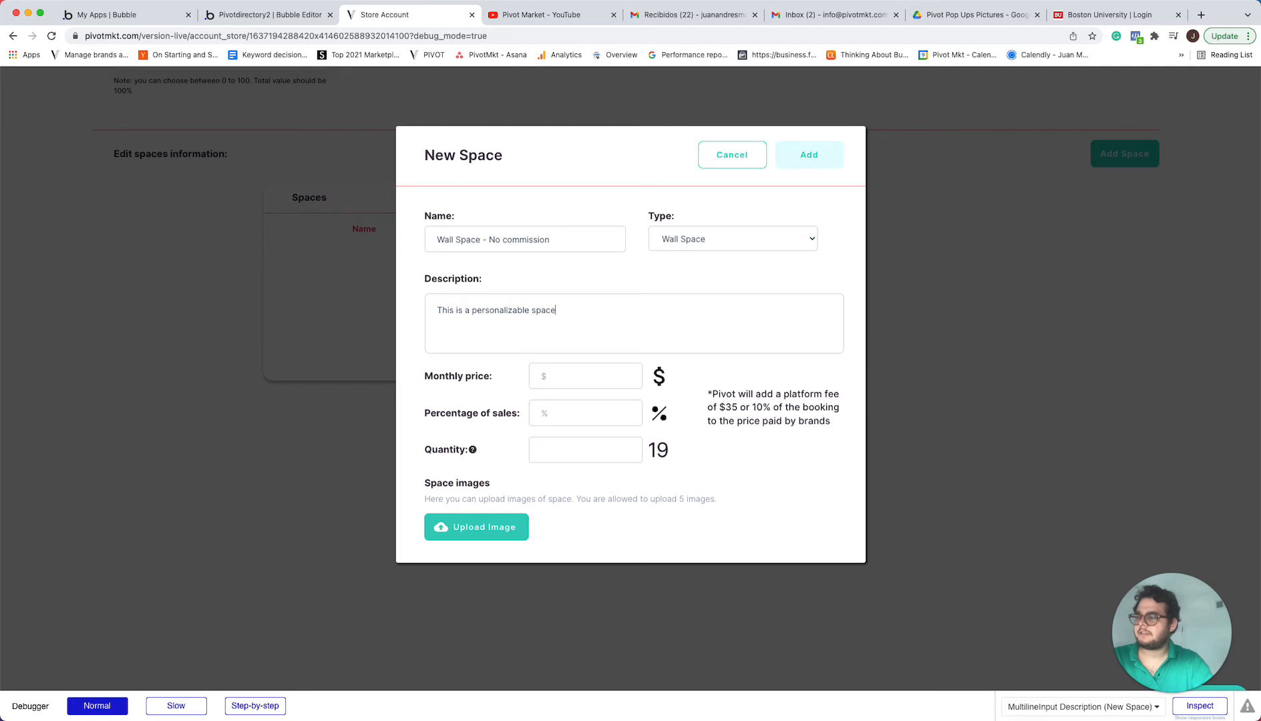
{"action": "type", "text": " that can be ad"}
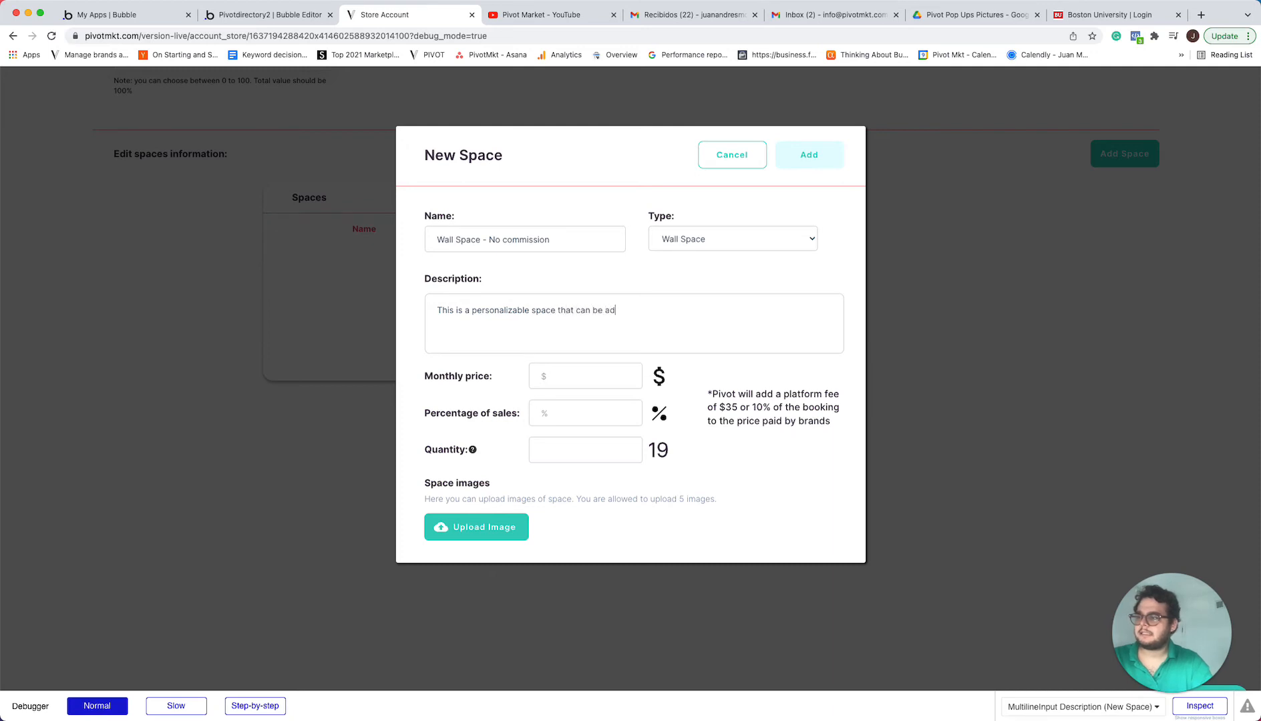
{"action": "type", "text": "apated t"}
{"action": "key", "text": "BackSpace"}
{"action": "key", "text": "BackSpace"}
{"action": "key", "text": "BackSpace"}
{"action": "key", "text": "BackSpace"}
{"action": "key", "text": "BackSpace"}
{"action": "key", "text": "BackSpace"}
{"action": "type", "text": "ted you to"}
{"action": "key", "text": "BackSpace"}
{"action": "key", "text": "BackSpace"}
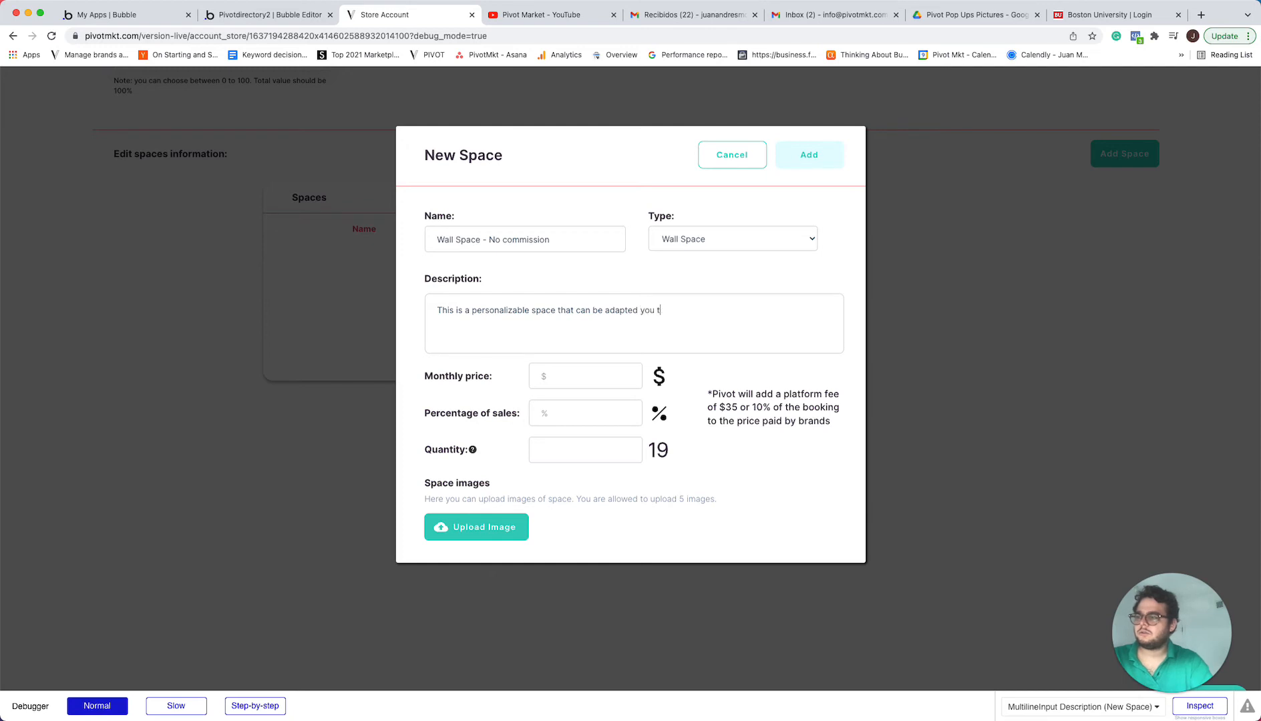
Continue the space's description with "your brand depending on what you want to"
{"action": "type", "text": "your brand depending on wha tt you wnat"}
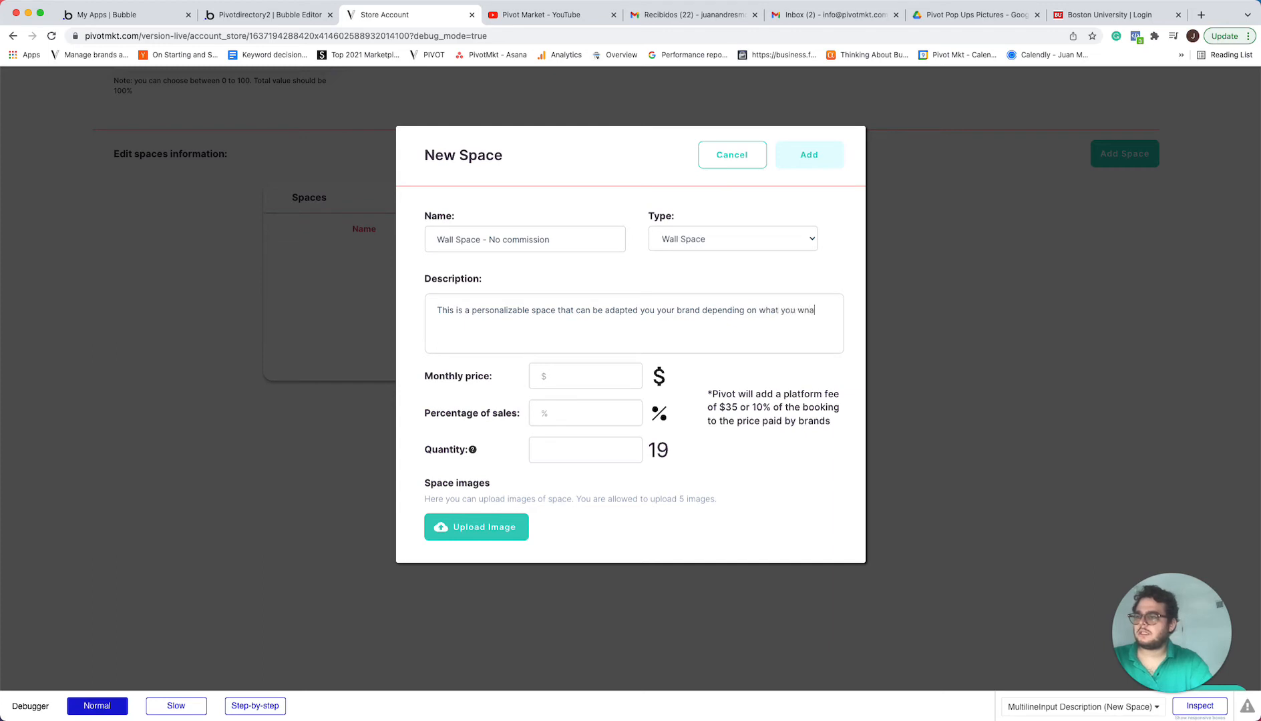
{"action": "key", "text": "BackSpace"}
{"action": "key", "text": "BackSpace"}
{"action": "key", "text": "BackSpace"}
{"action": "type", "text": "t to h"}
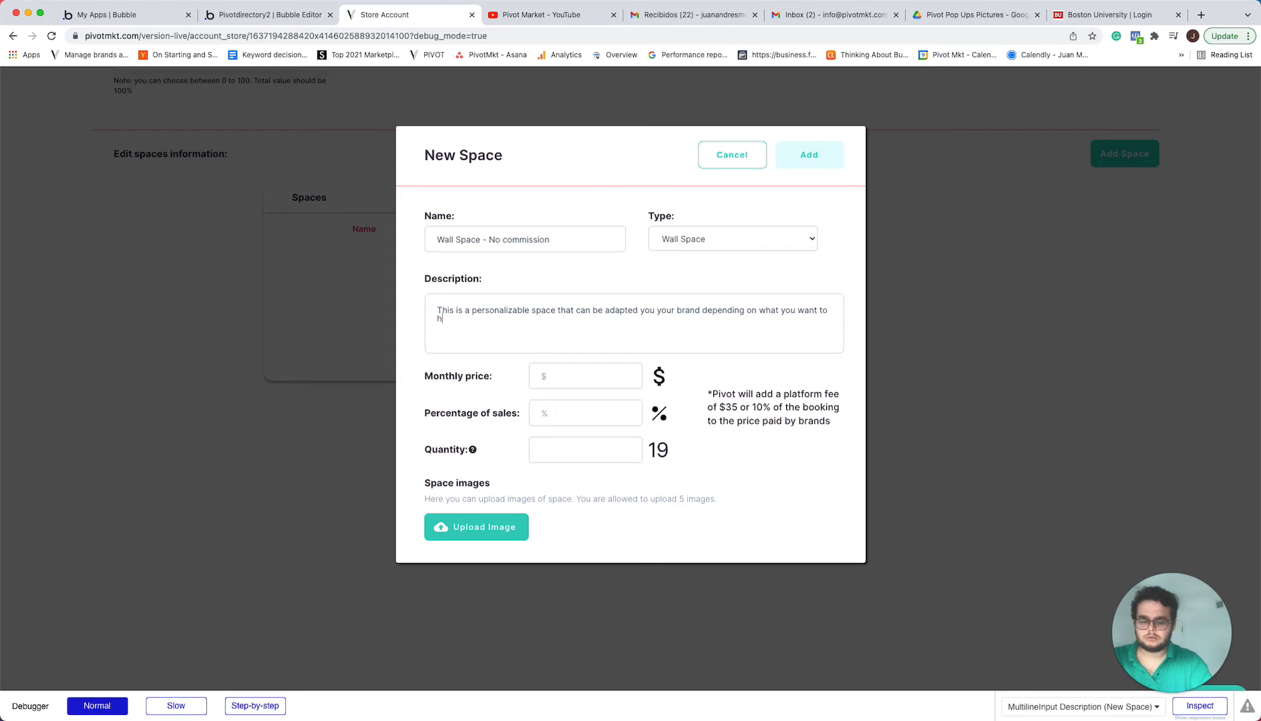
{"action": "type", "text": "ihglith."}
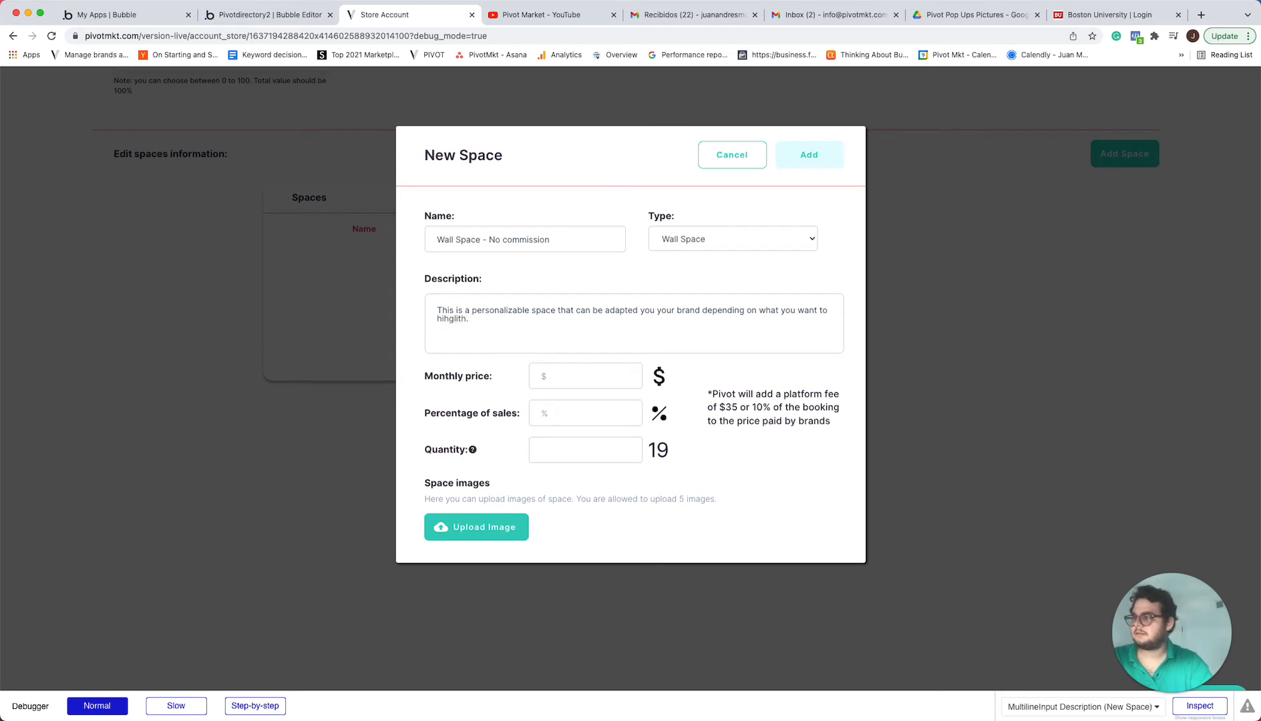
End the first sentence of the description with the correctly spelled word "highlight."
{"action": "key", "text": "BackSpace"}
{"action": "key", "text": "BackSpace"}
{"action": "key", "text": "BackSpace"}
{"action": "key", "text": "BackSpace"}
{"action": "key", "text": "BackSpace"}
{"action": "key", "text": "BackSpace"}
{"action": "key", "text": "BackSpace"}
{"action": "type", "text": "ghlitght"}
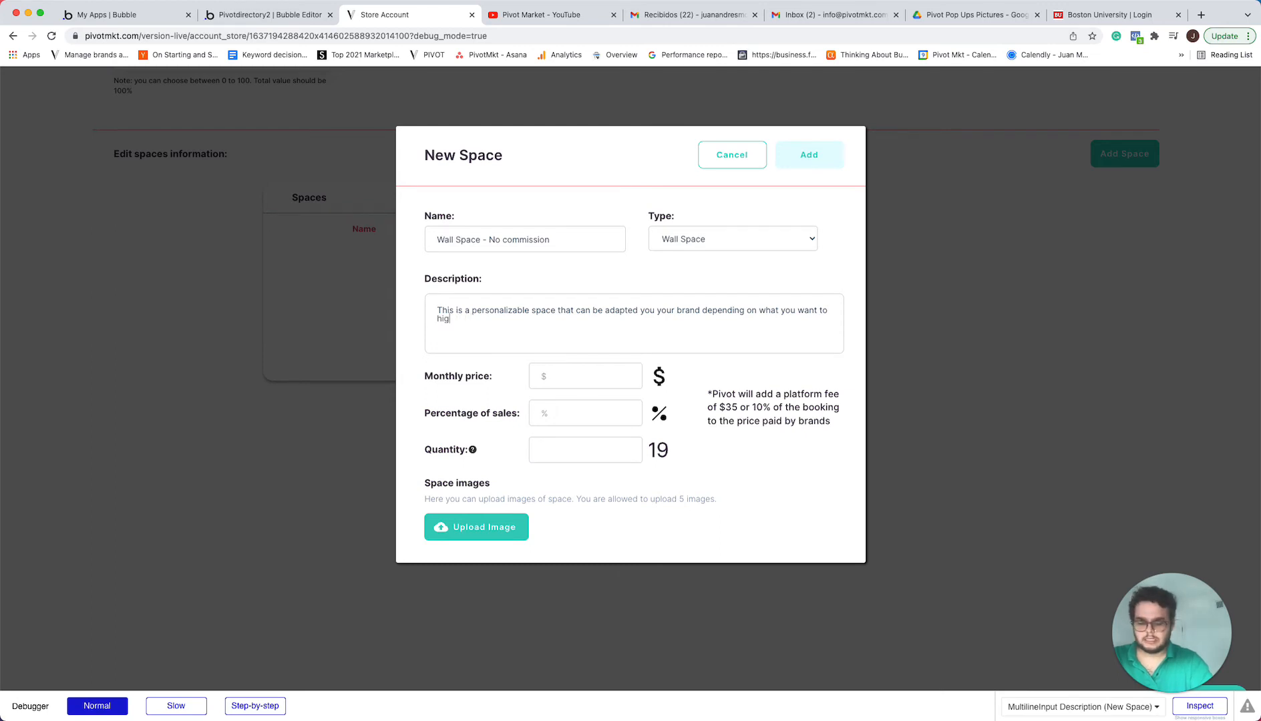
{"action": "key", "text": "BackSpace"}
{"action": "key", "text": "BackSpace"}
{"action": "key", "text": "BackSpace"}
{"action": "key", "text": "BackSpace"}
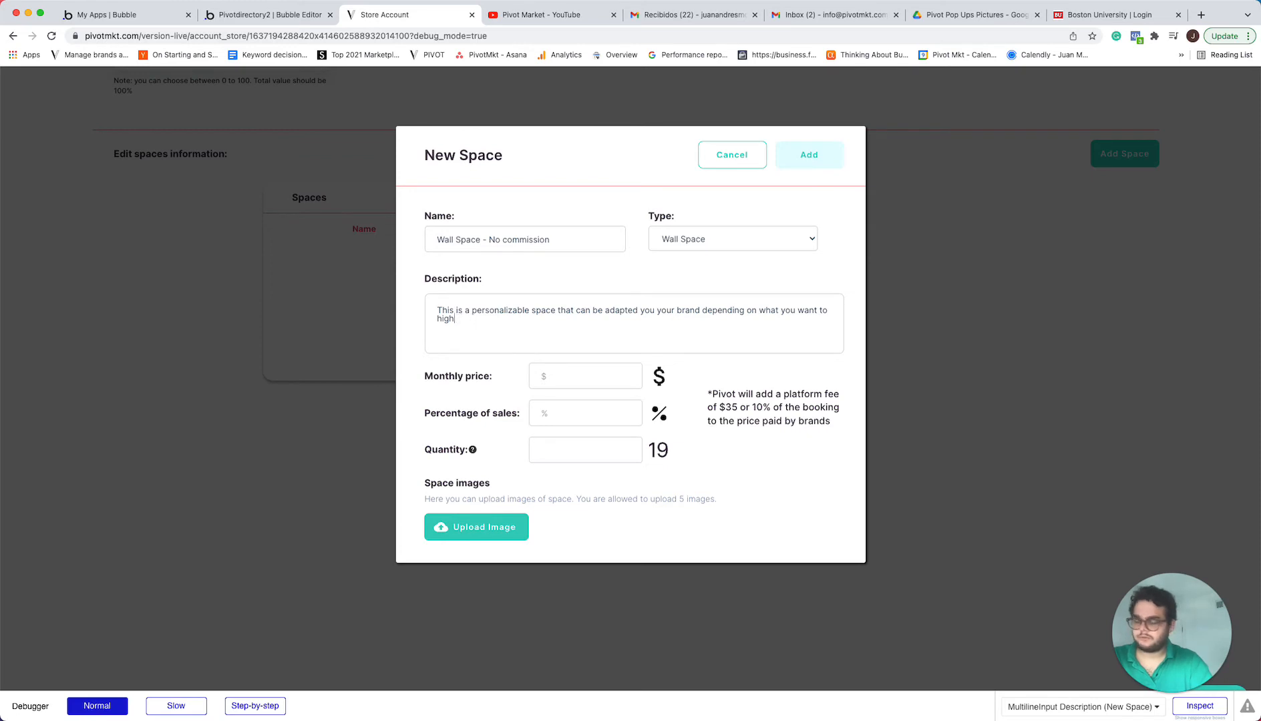
{"action": "type", "text": "light."}
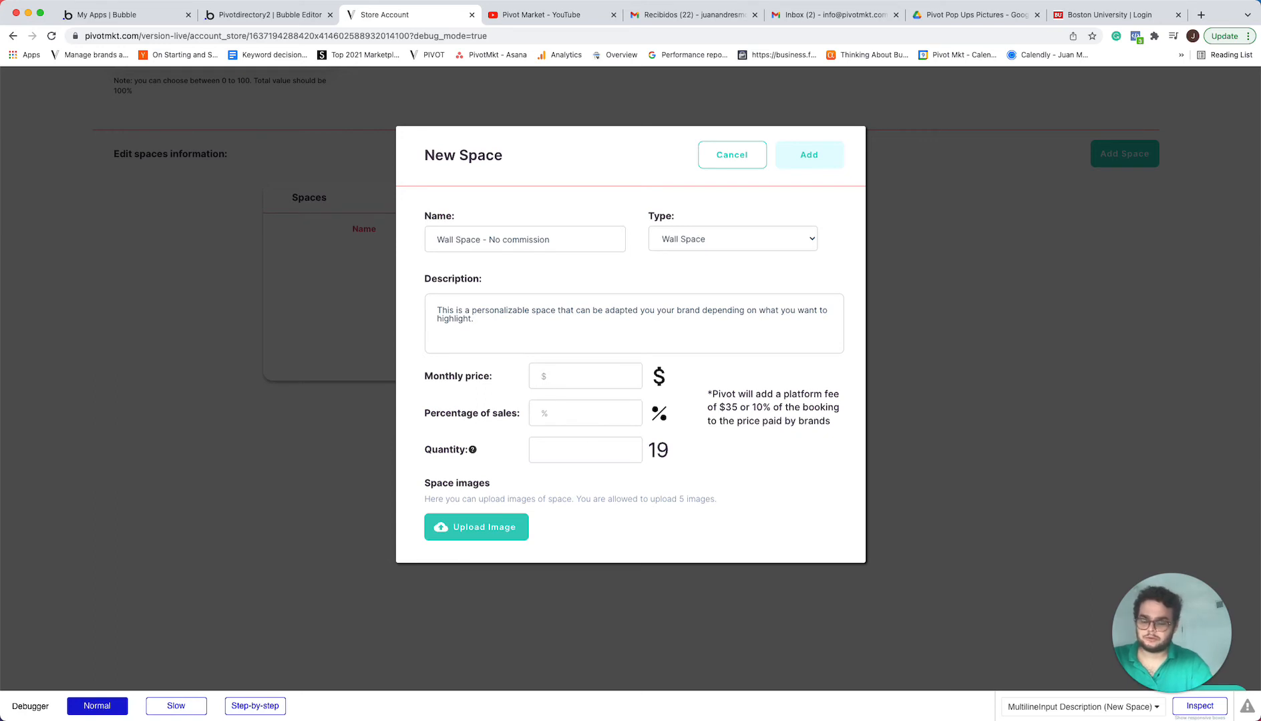
Start a second description sentence reading "This space has been used by clothing brands,"
{"action": "type", "text": "This space"}
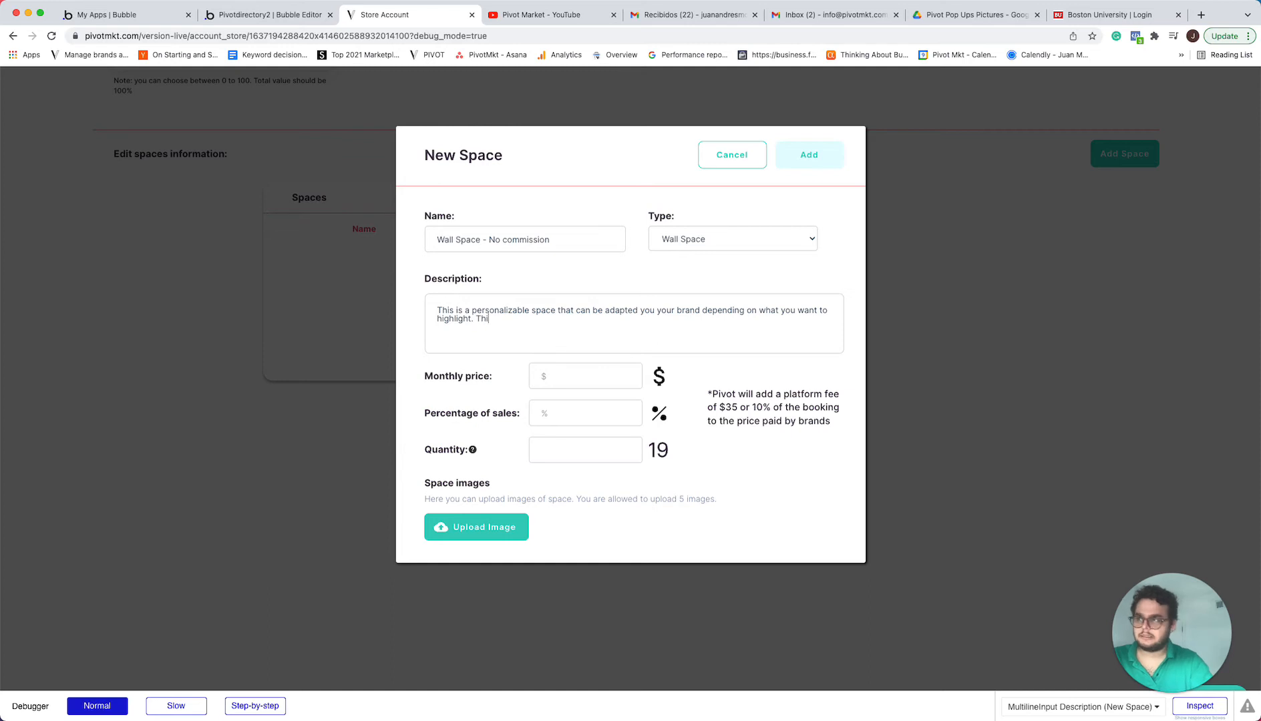
{"action": "key", "text": "BackSpace"}
{"action": "key", "text": "BackSpace"}
{"action": "key", "text": "BackSpace"}
{"action": "key", "text": "BackSpace"}
{"action": "type", "text": "pace has been nused"}
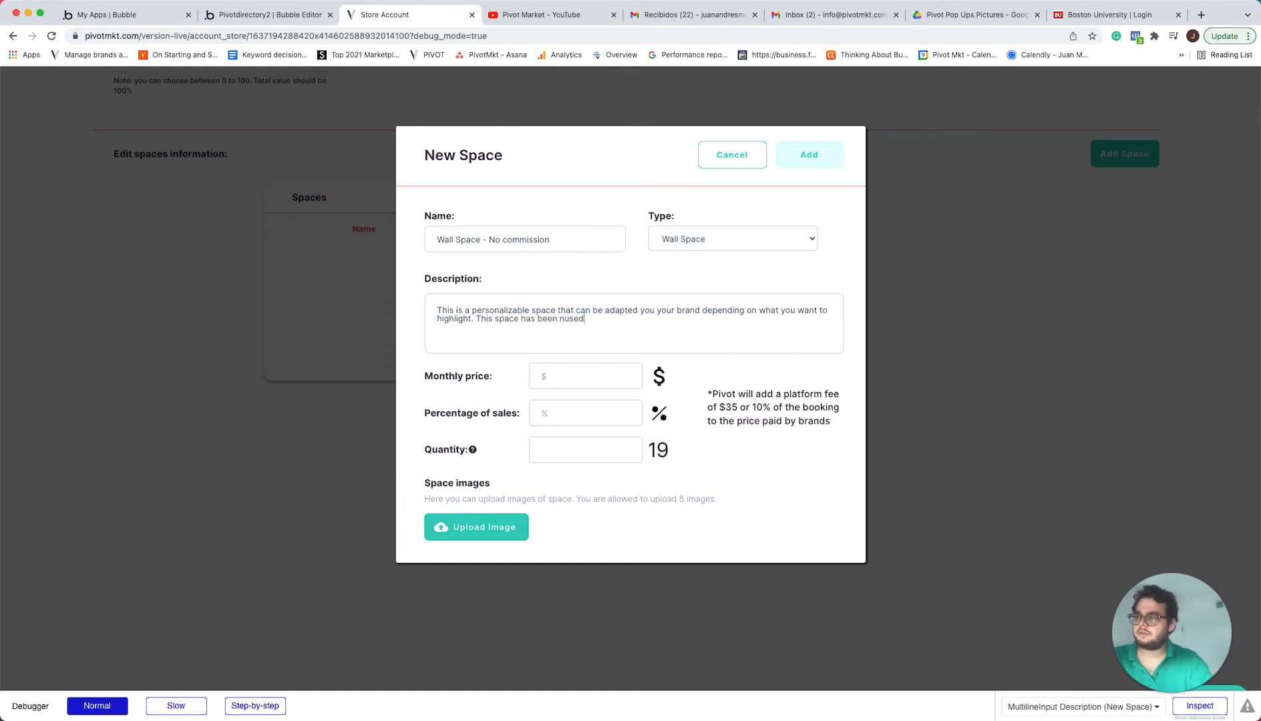
{"action": "key", "text": "BackSpace"}
{"action": "key", "text": "BackSpace"}
{"action": "key", "text": "BackSpace"}
{"action": "key", "text": "BackSpace"}
{"action": "key", "text": "BackSpace"}
{"action": "type", "text": "used by"}
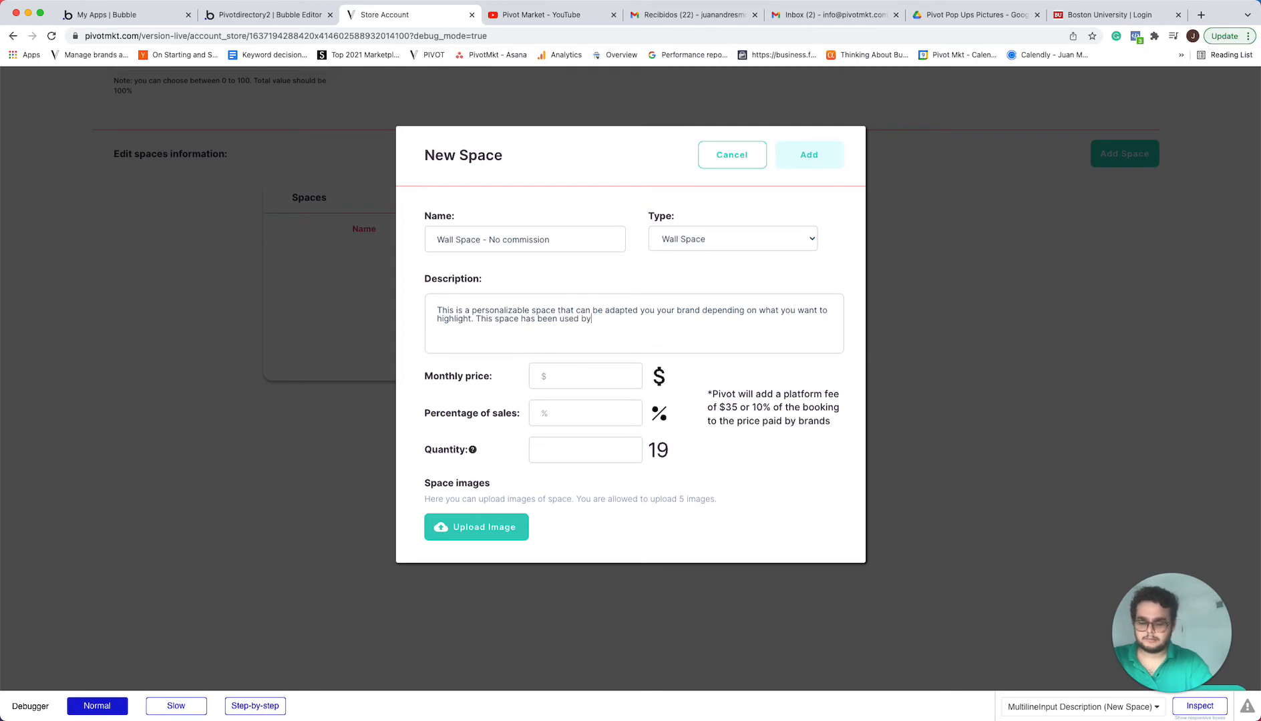
{"action": "type", "text": " clothing brands, "}
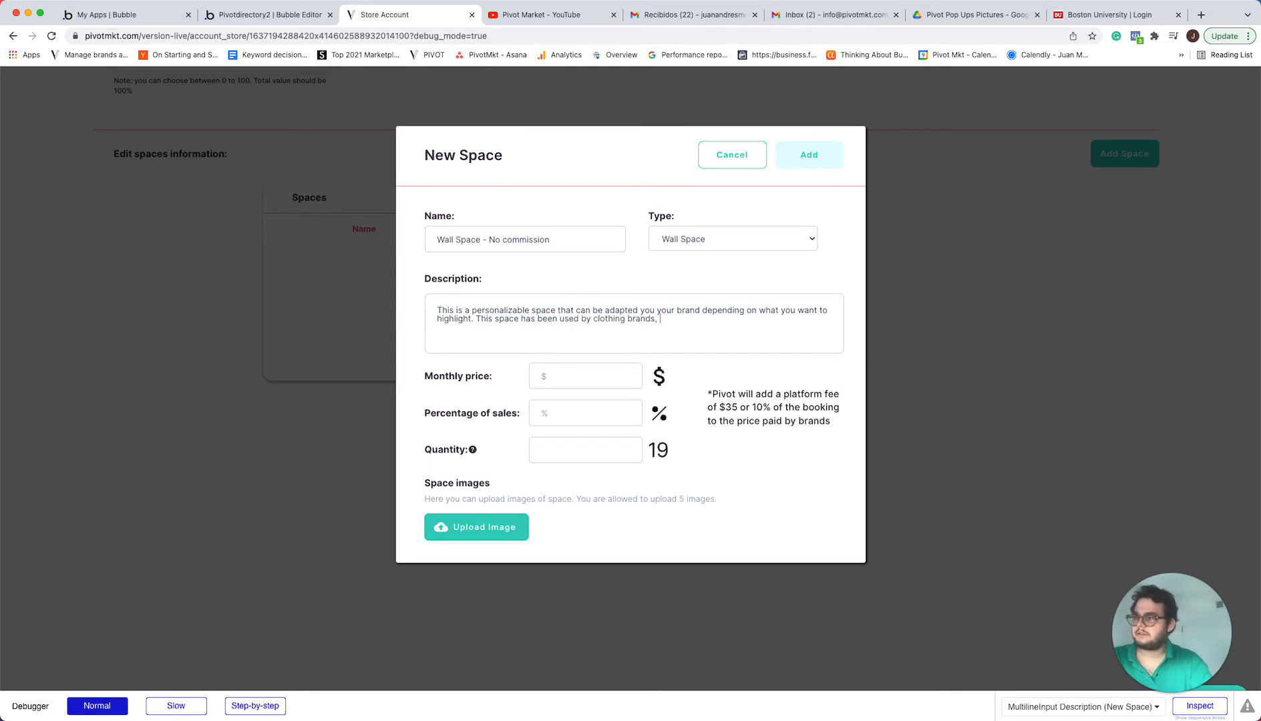
{"action": "type", "text": "ey"}
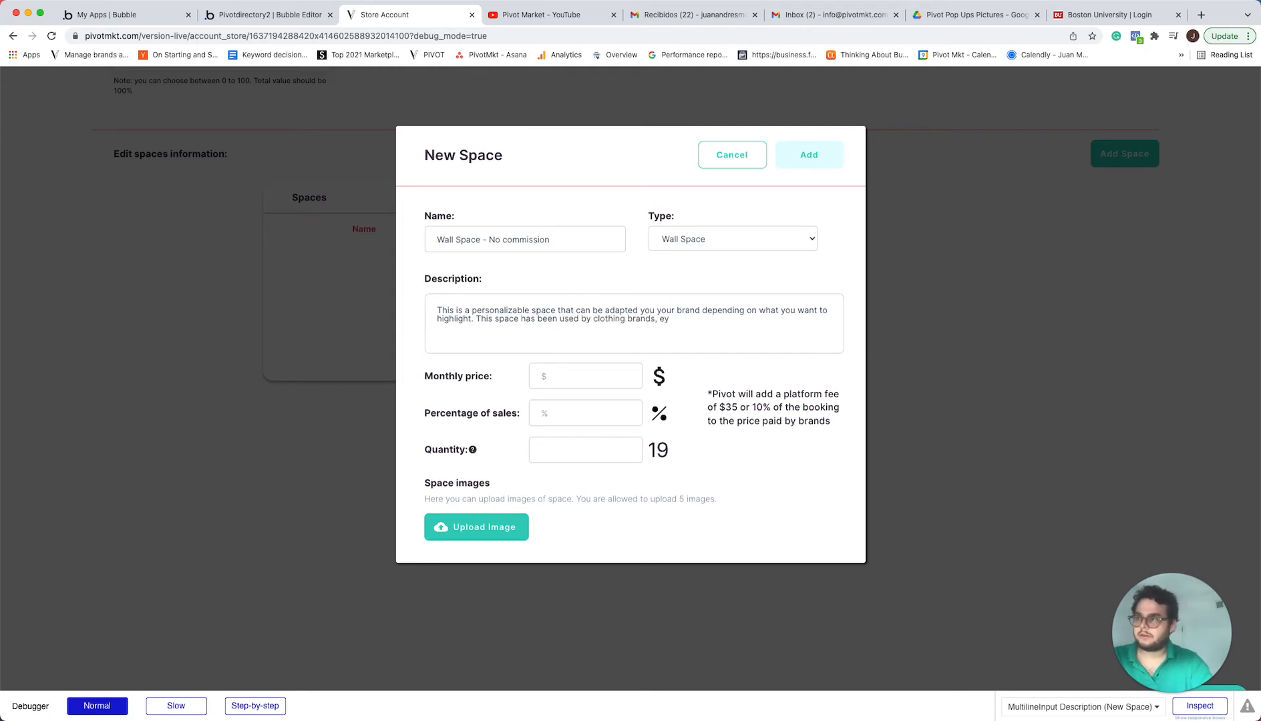
{"action": "type", "text": "eway"}
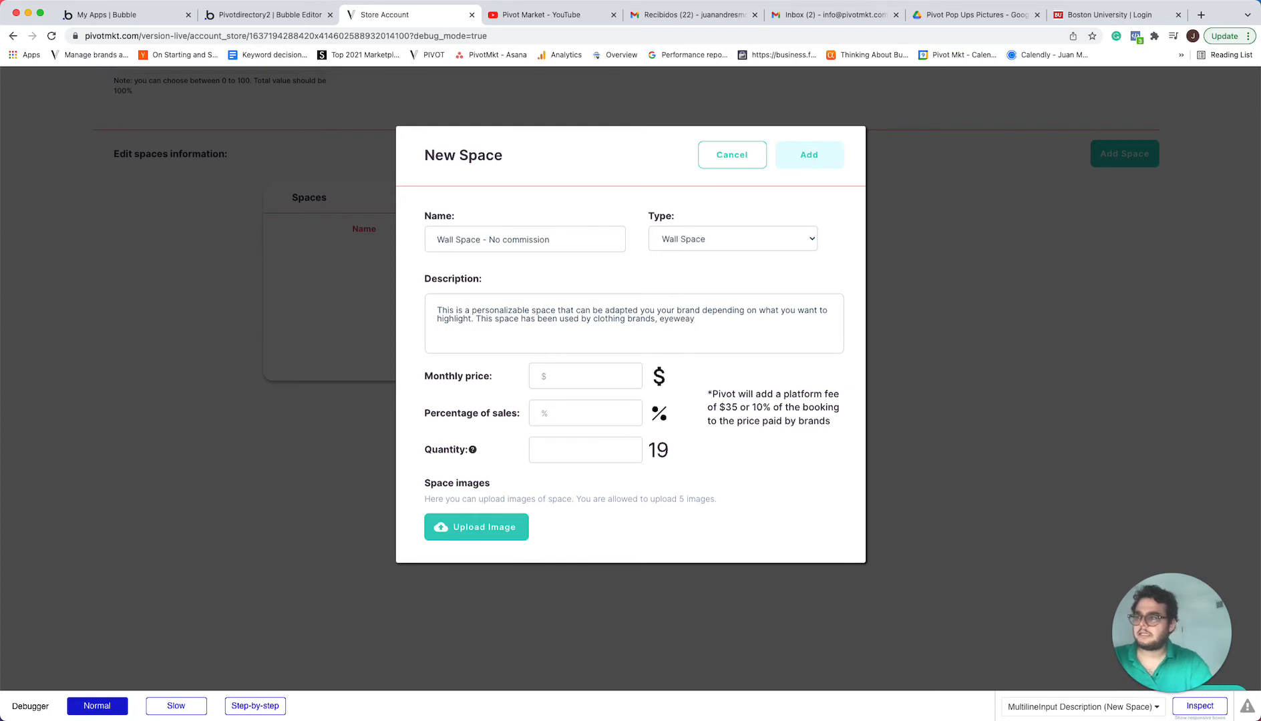
Finish the second description sentence with "eyewear, beauty and other products."
{"action": "key", "text": "BackSpace"}
{"action": "key", "text": "BackSpace"}
{"action": "type", "text": "ear"}
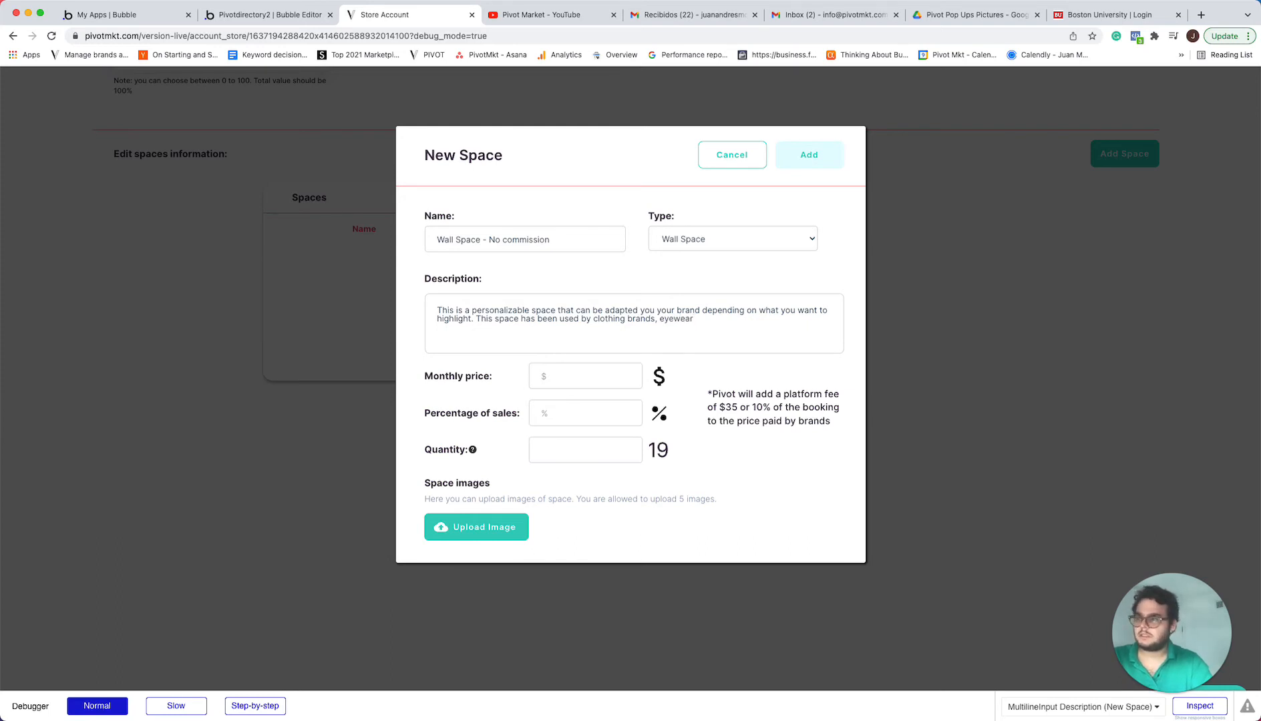
{"action": "type", "text": ", beat"}
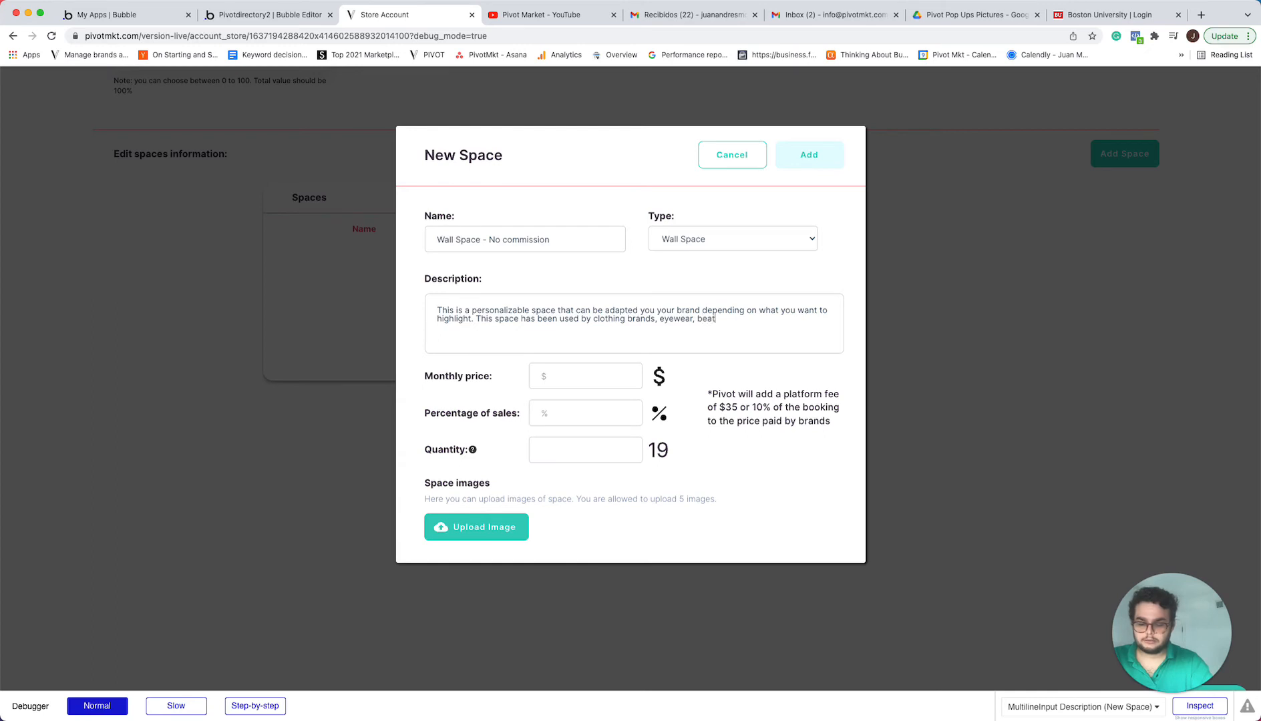
{"action": "type", "text": "u"}
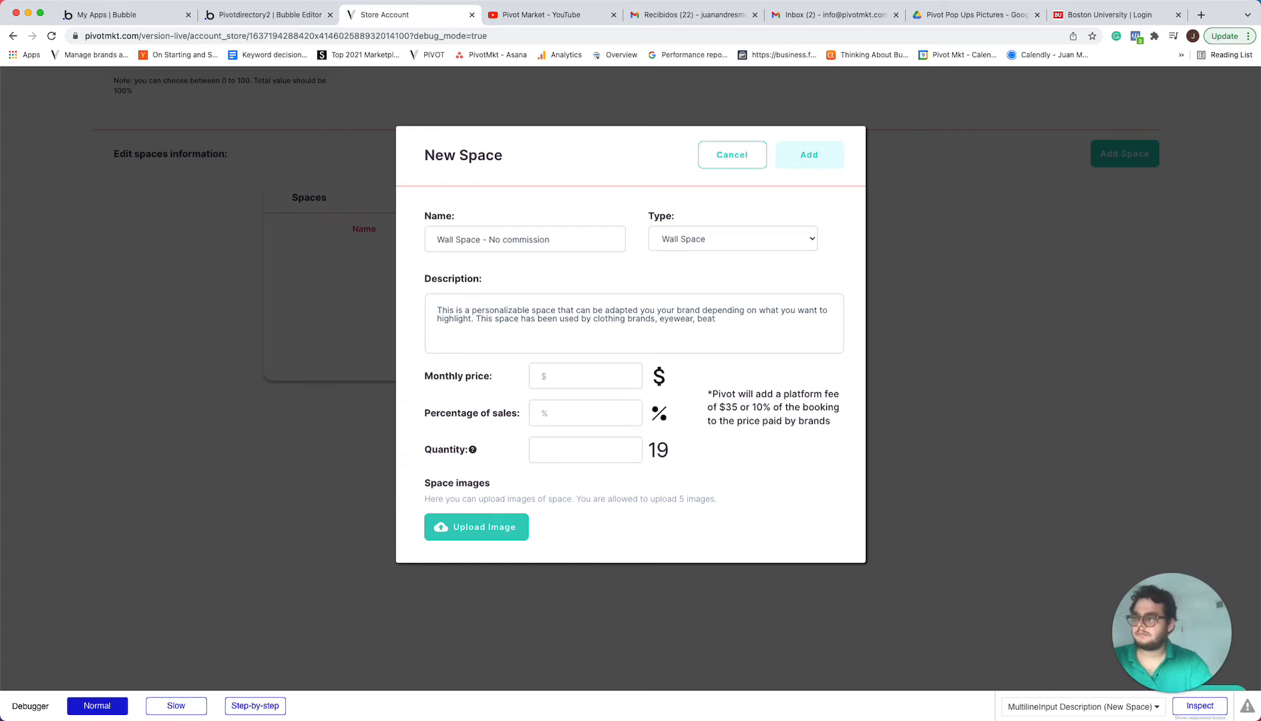
{"action": "type", "text": "y"}
{"action": "key", "text": "BackSpace"}
{"action": "type", "text": "uty and"}
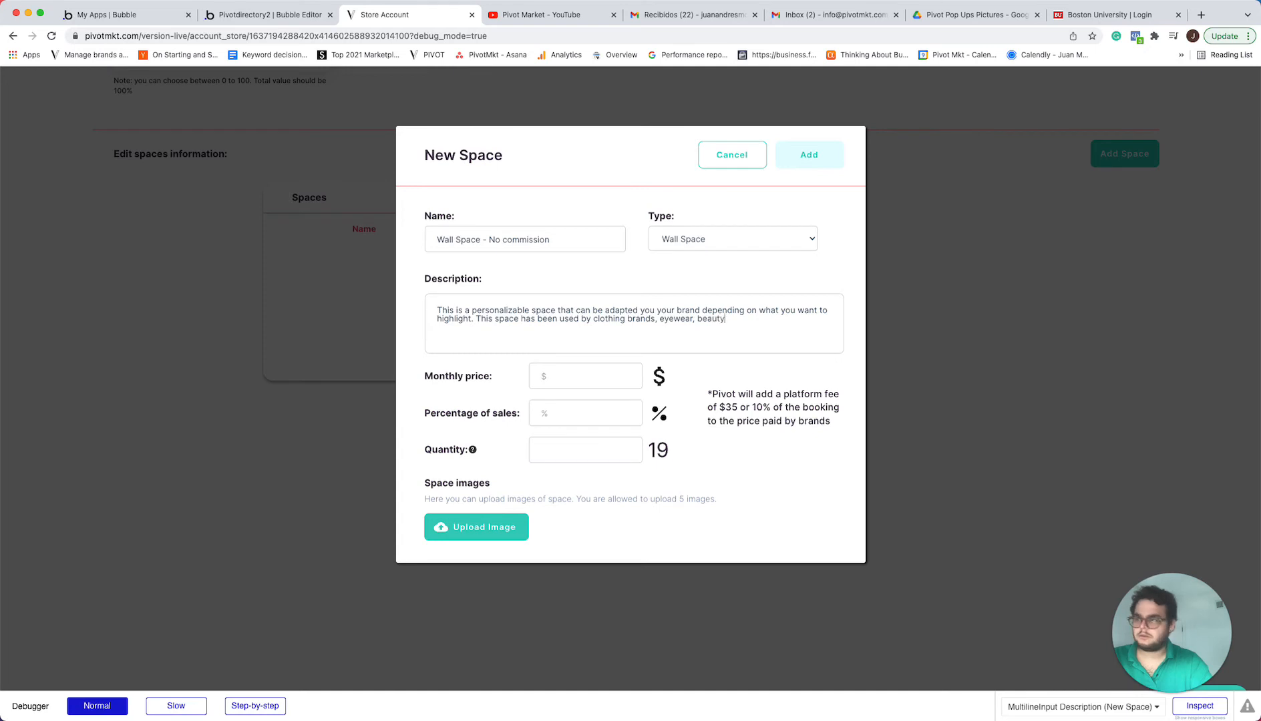
{"action": "type", "text": "r pr"}
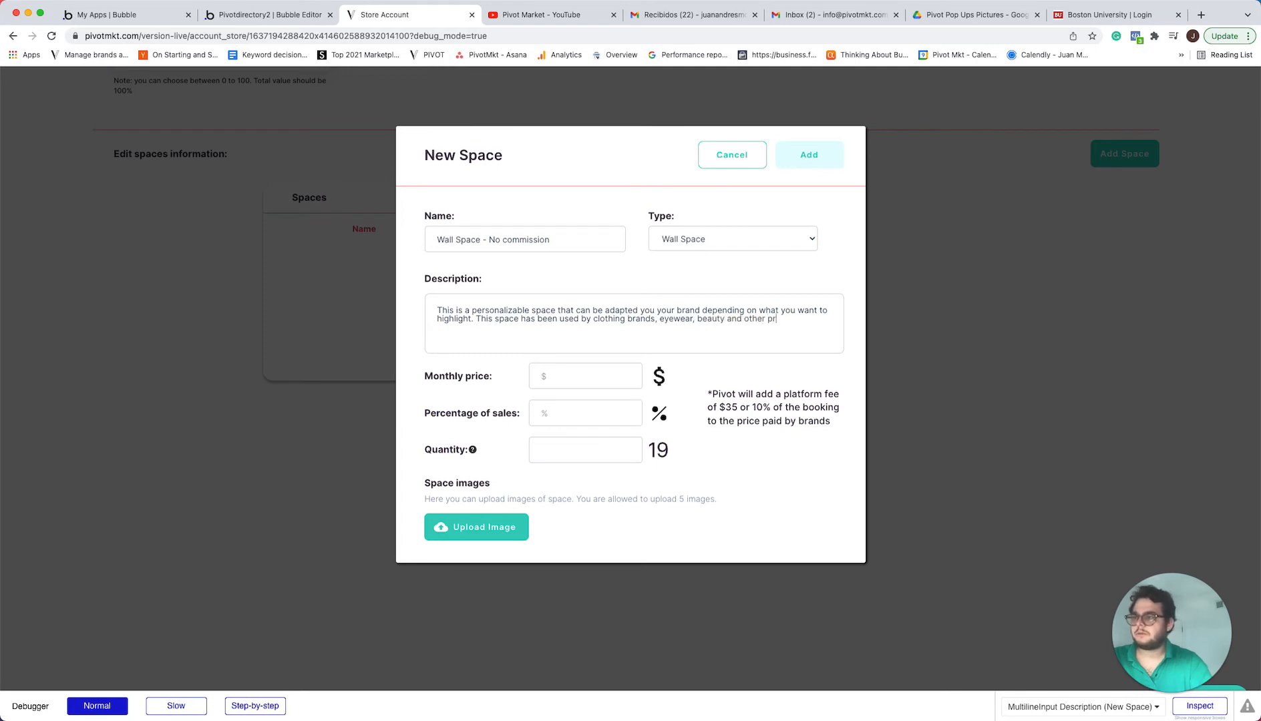
{"action": "type", "text": "oducts."}
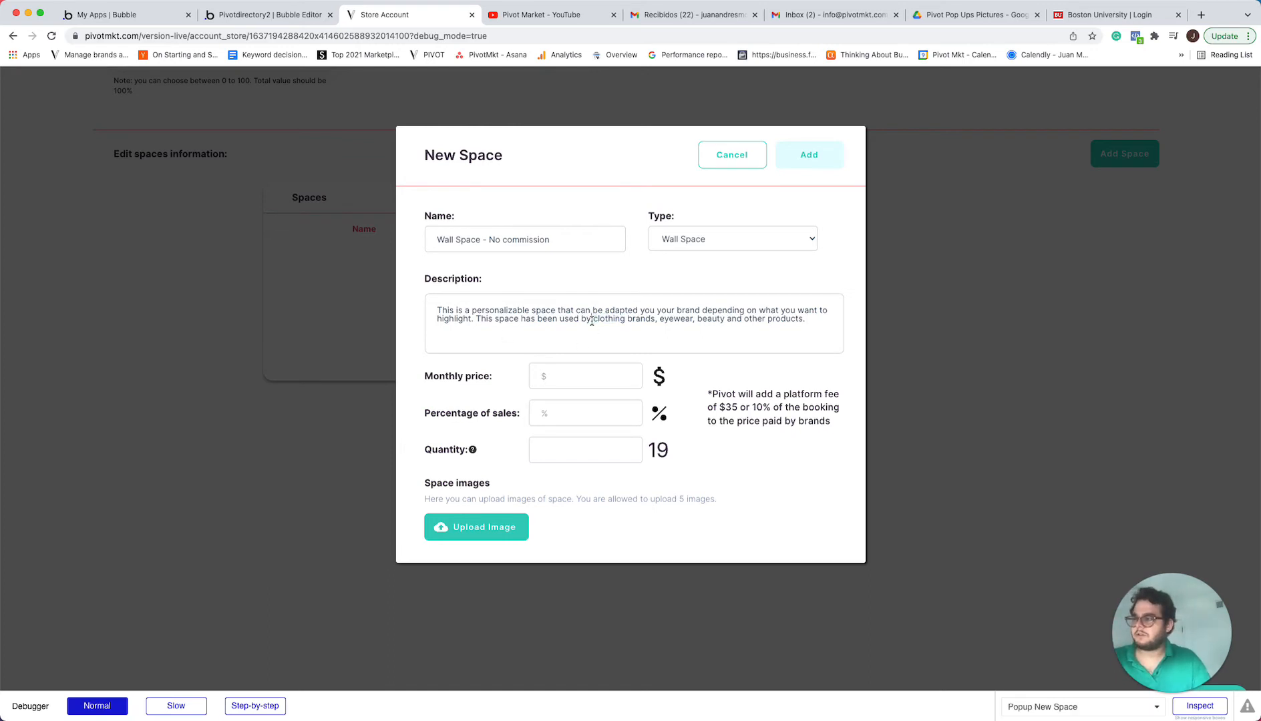
{"action": "key", "text": "super+a"}
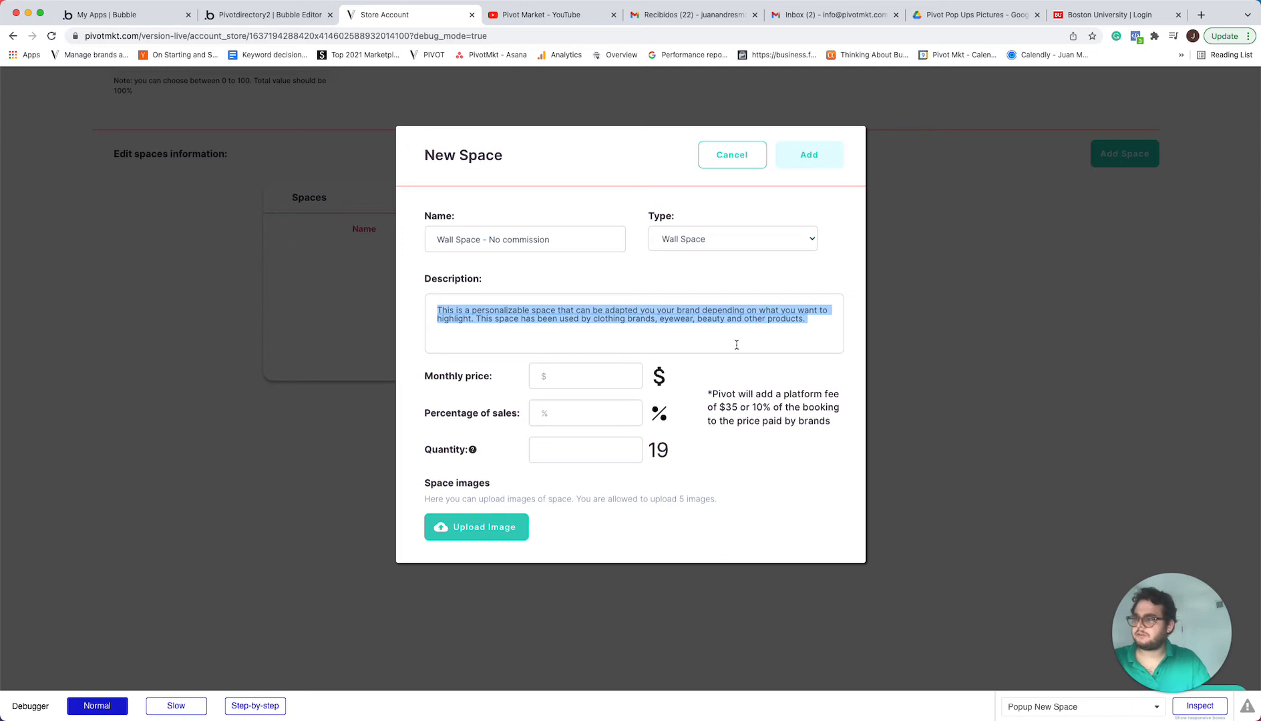
Set the space's monthly price to 150, percentage of sales to 0 and quantity to 5
{"action": "left_click", "coordinate": [598, 378]}
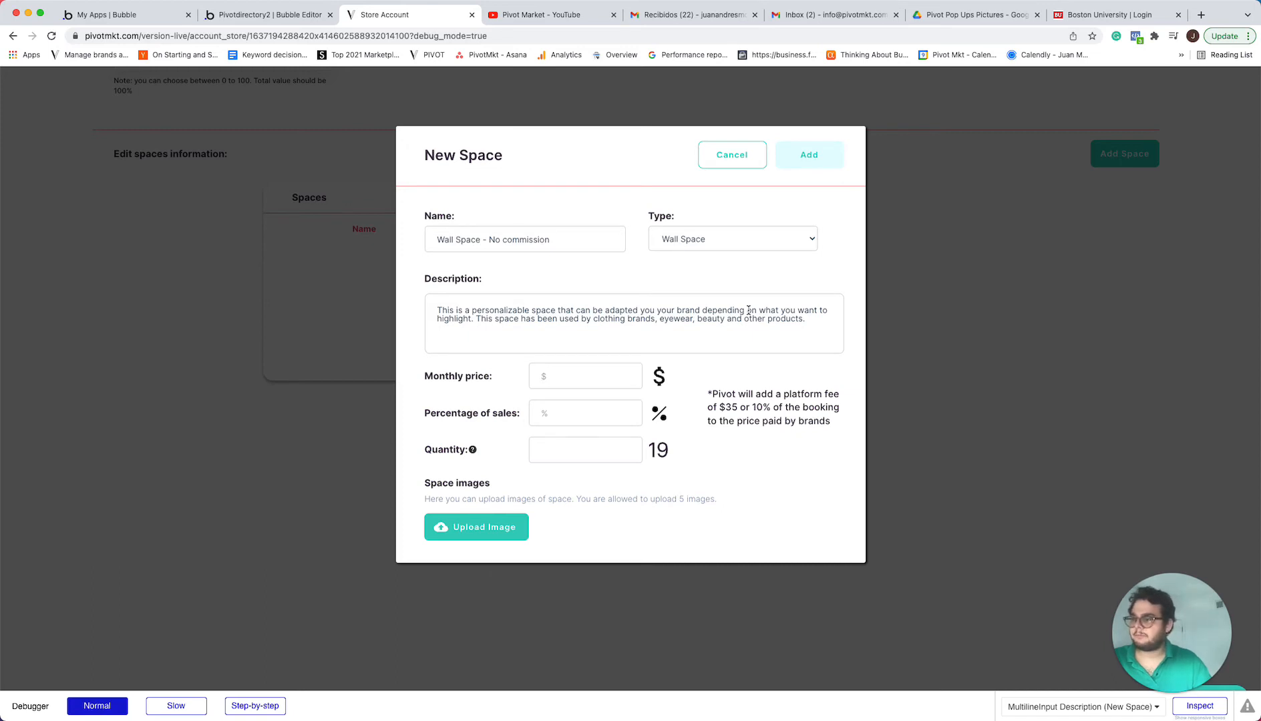
{"action": "type", "text": "15"}
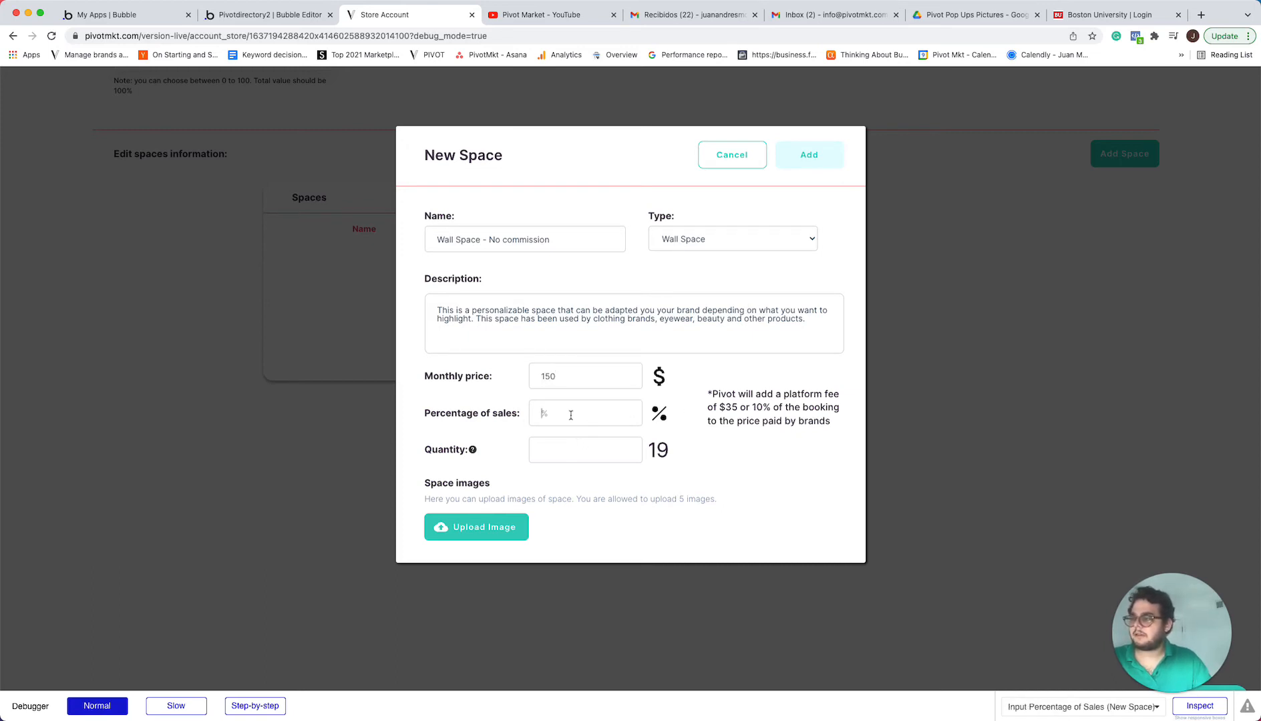
{"action": "type", "text": "0"}
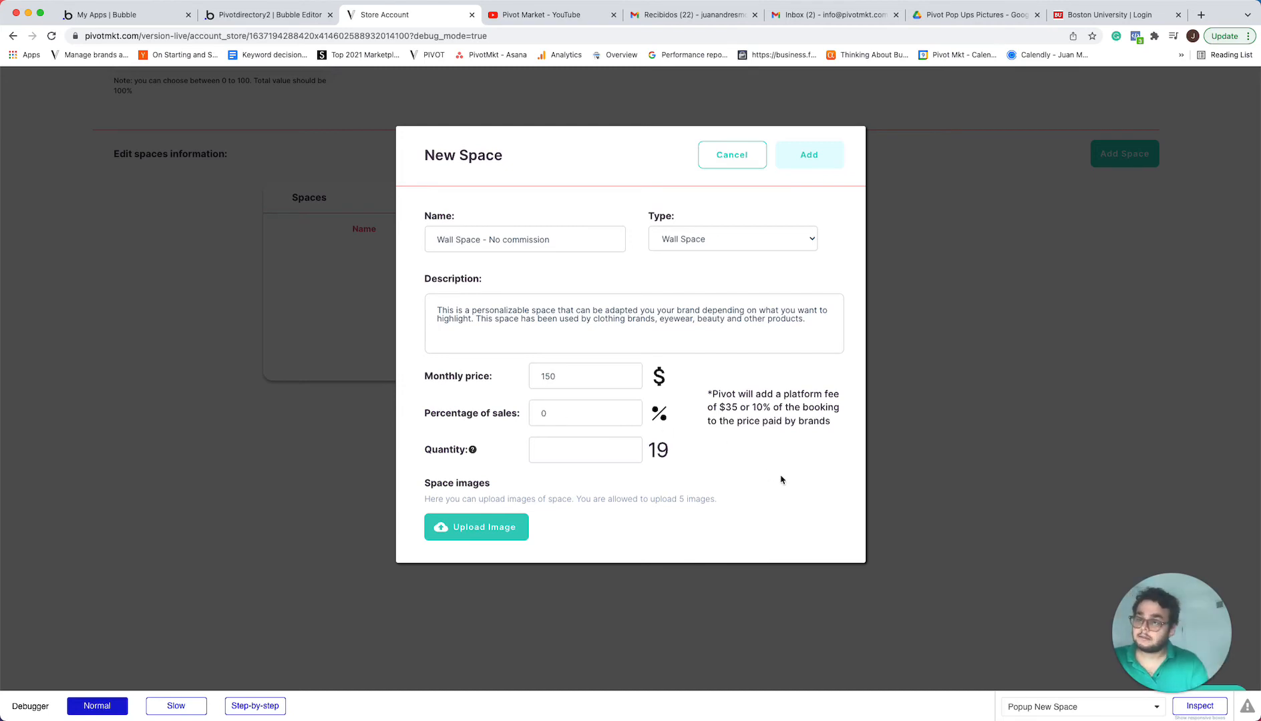
{"action": "right_click", "coordinate": [567, 444]}
{"action": "left_click", "coordinate": [739, 456]}
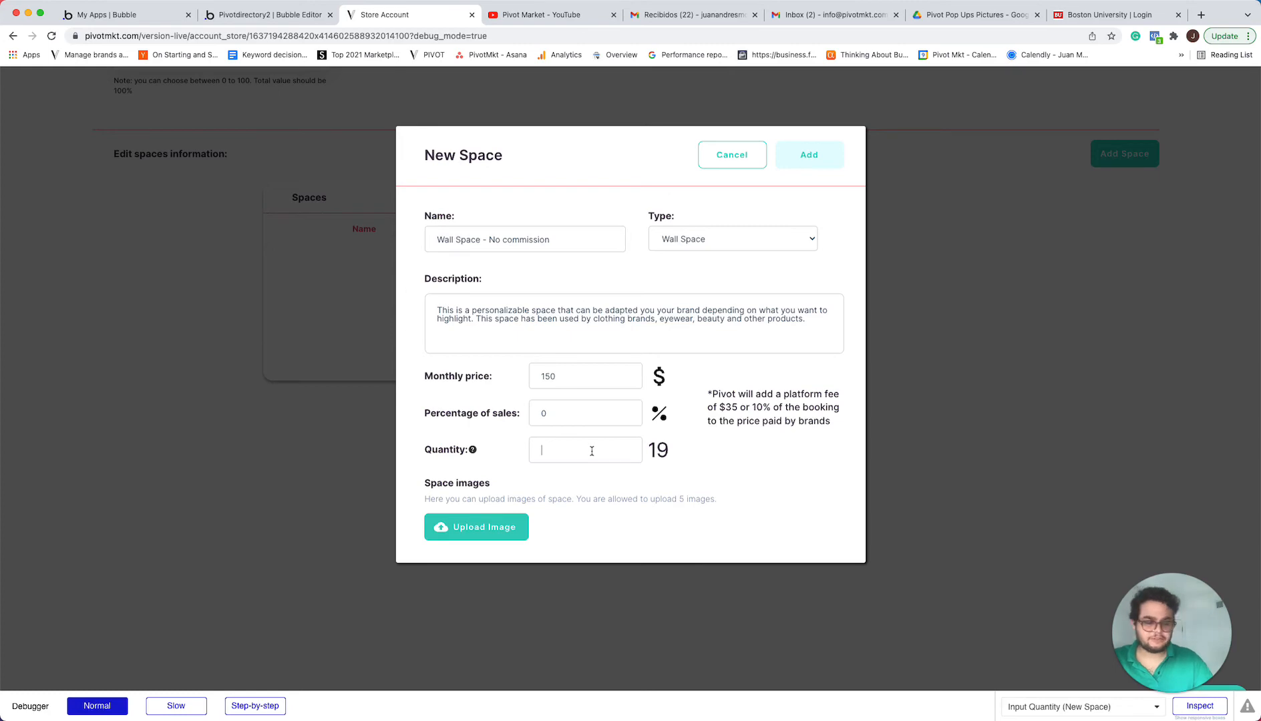
{"action": "type", "text": "5"}
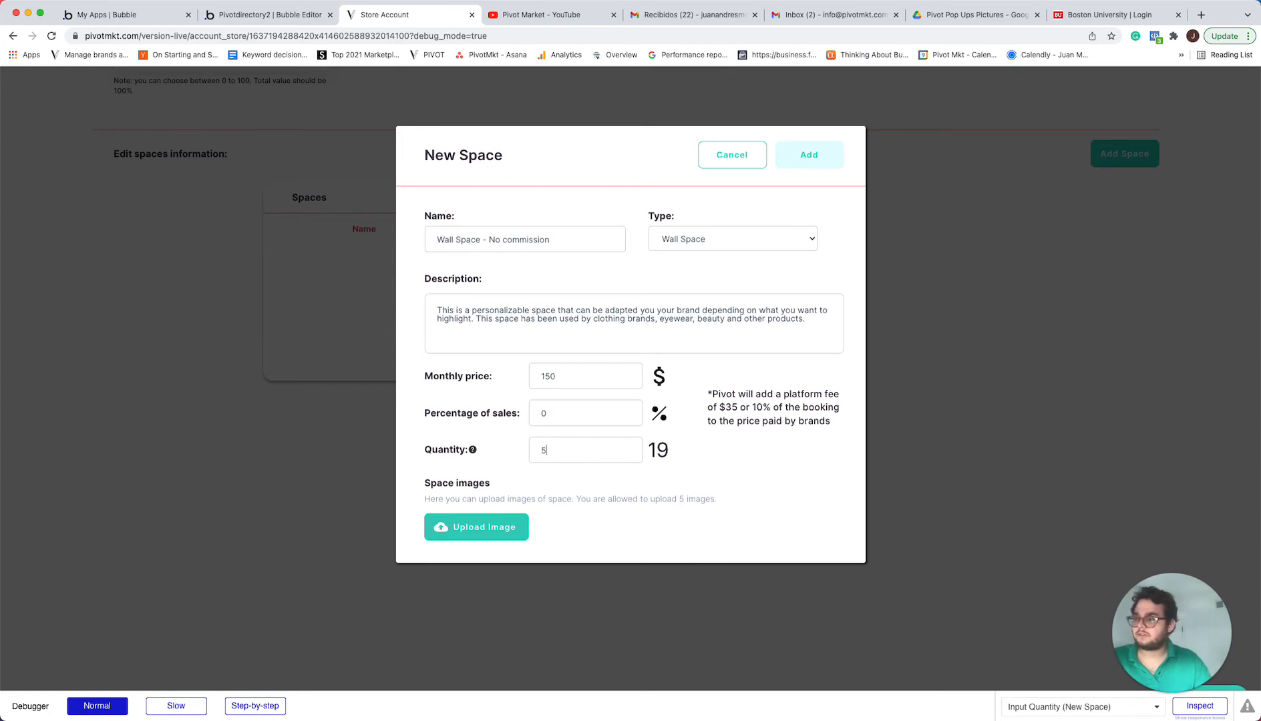
Show the Downloads files as icons and upload "Mita Eyewear (1).jpeg" as the first space image
{"action": "left_click", "coordinate": [500, 529]}
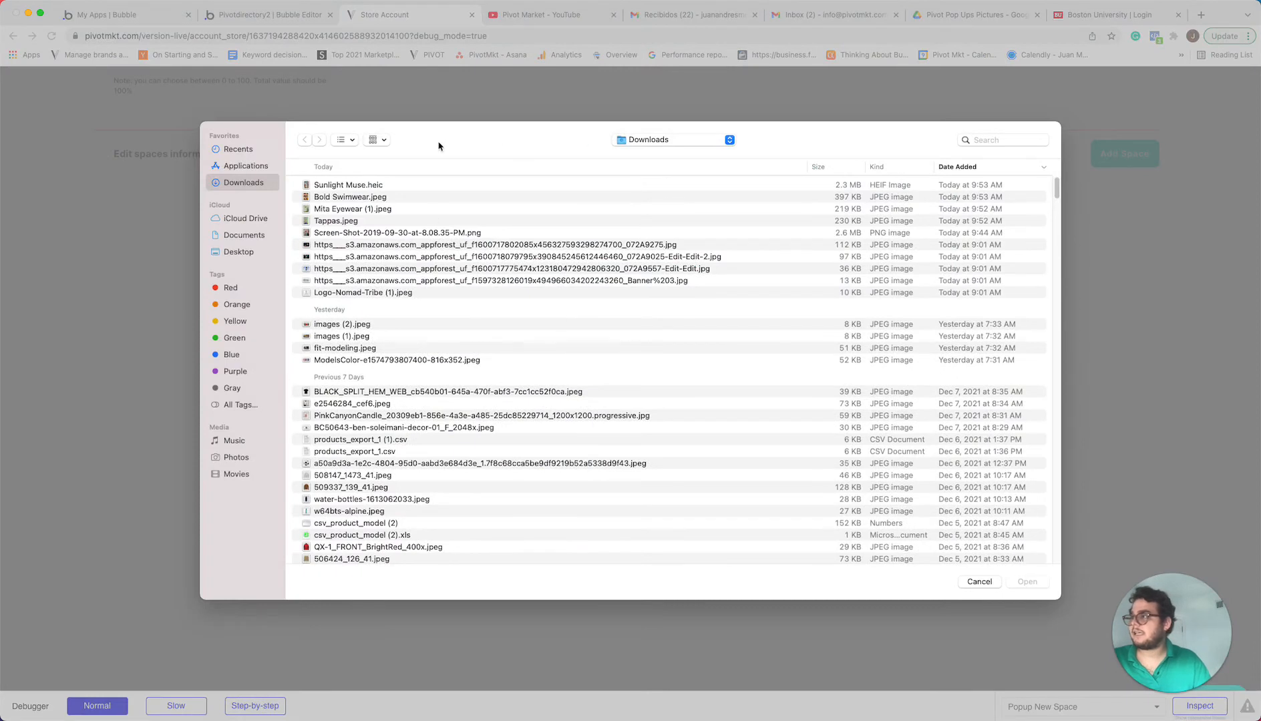
{"action": "left_click", "coordinate": [383, 139]}
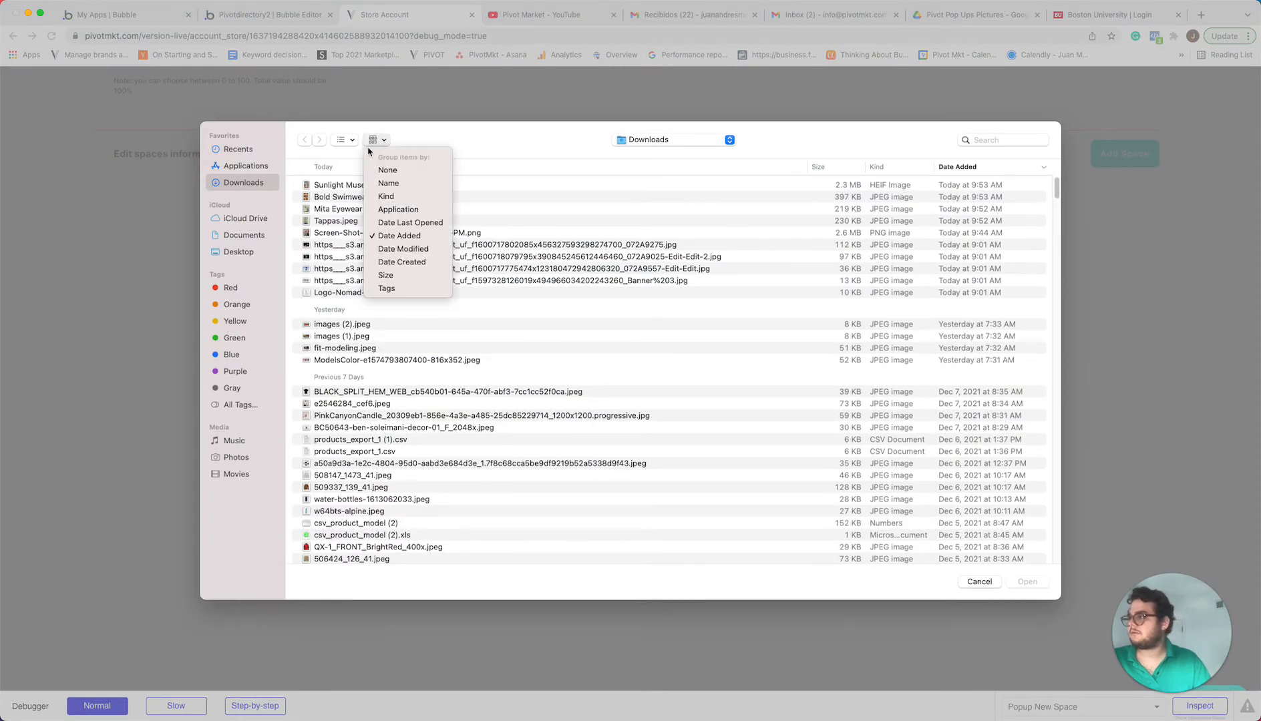
{"action": "left_click", "coordinate": [346, 139]}
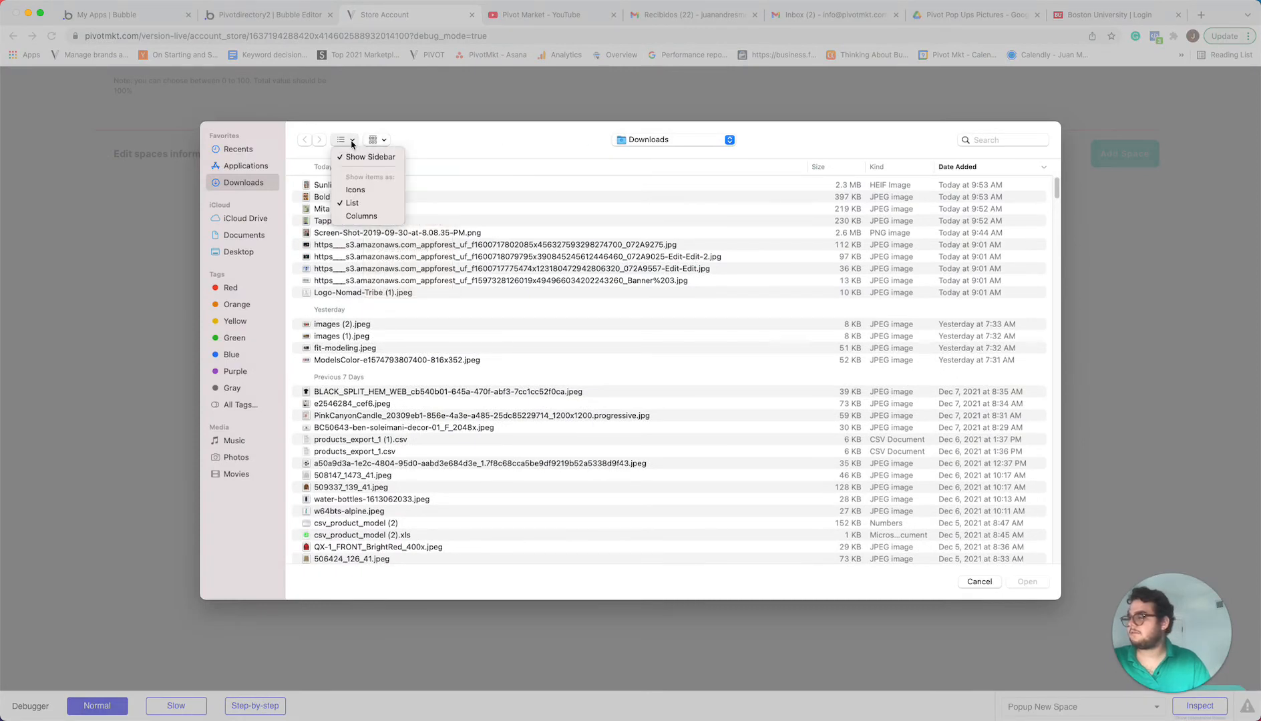
{"action": "left_click", "coordinate": [367, 191]}
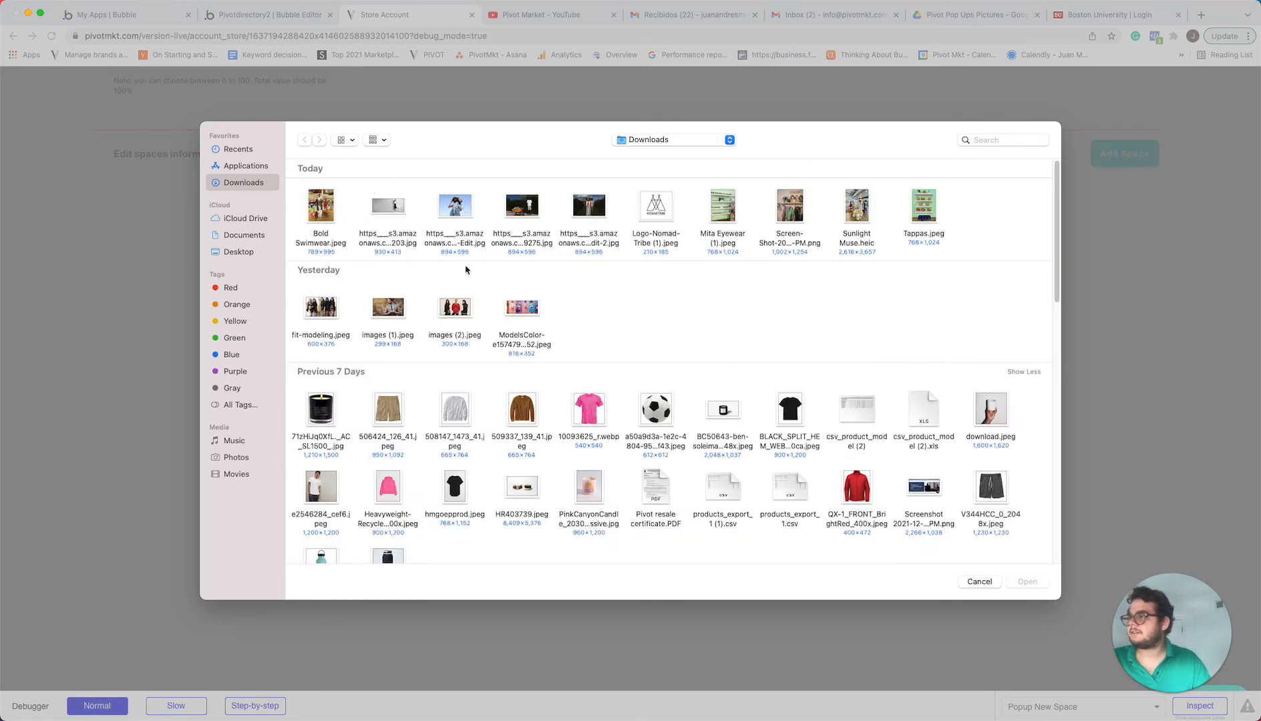
{"action": "left_click", "coordinate": [725, 218]}
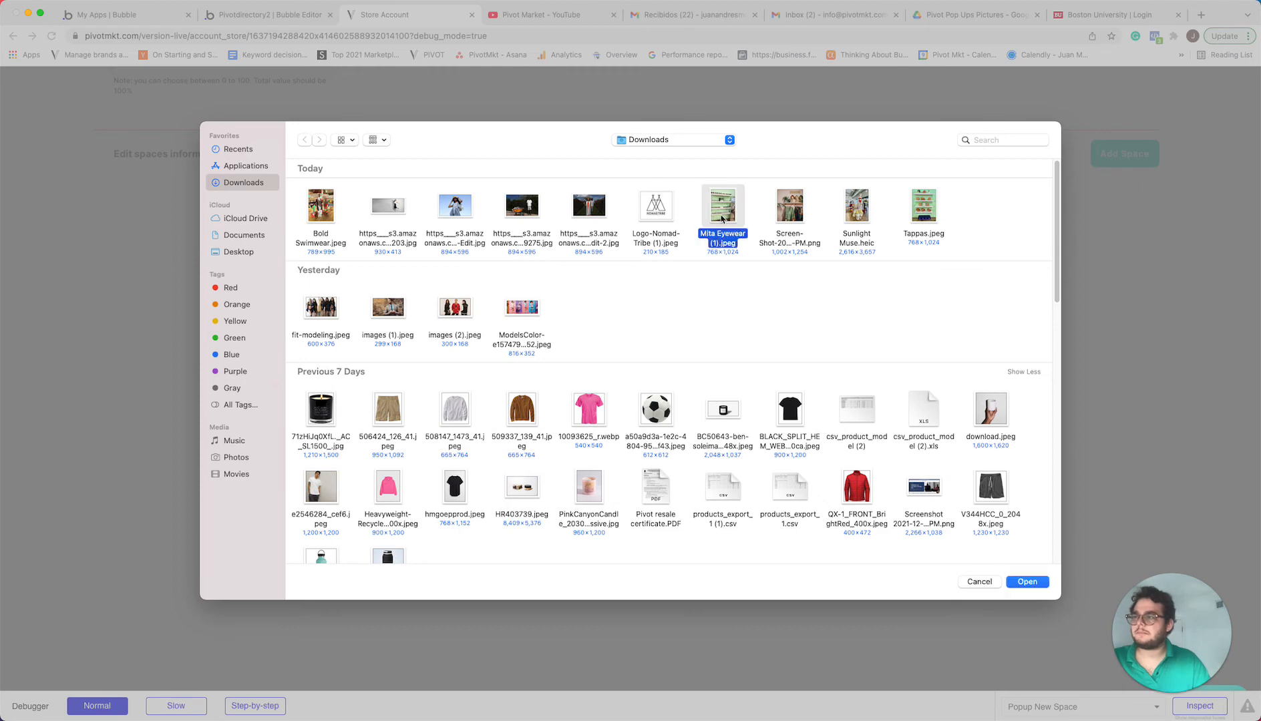
{"action": "left_click", "coordinate": [1027, 582]}
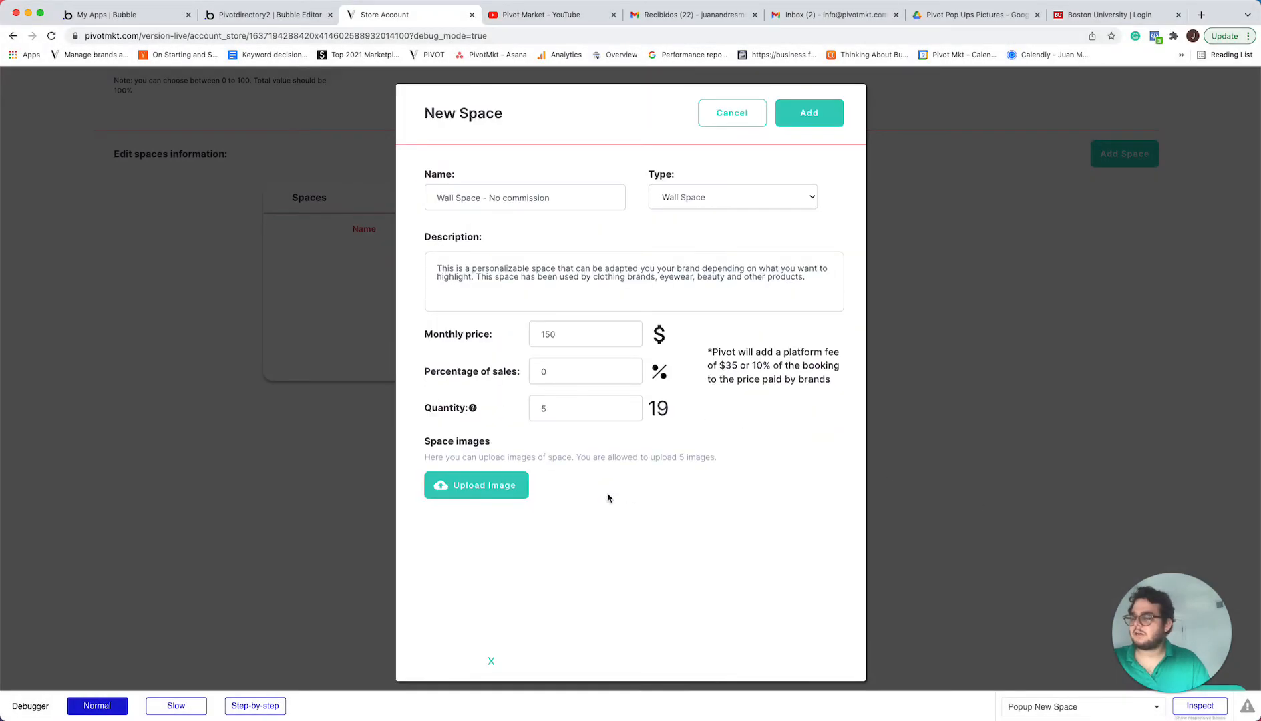
Upload "Tappas.jpeg" as a second space image and add the completed space to the store profile
{"action": "left_click", "coordinate": [493, 486]}
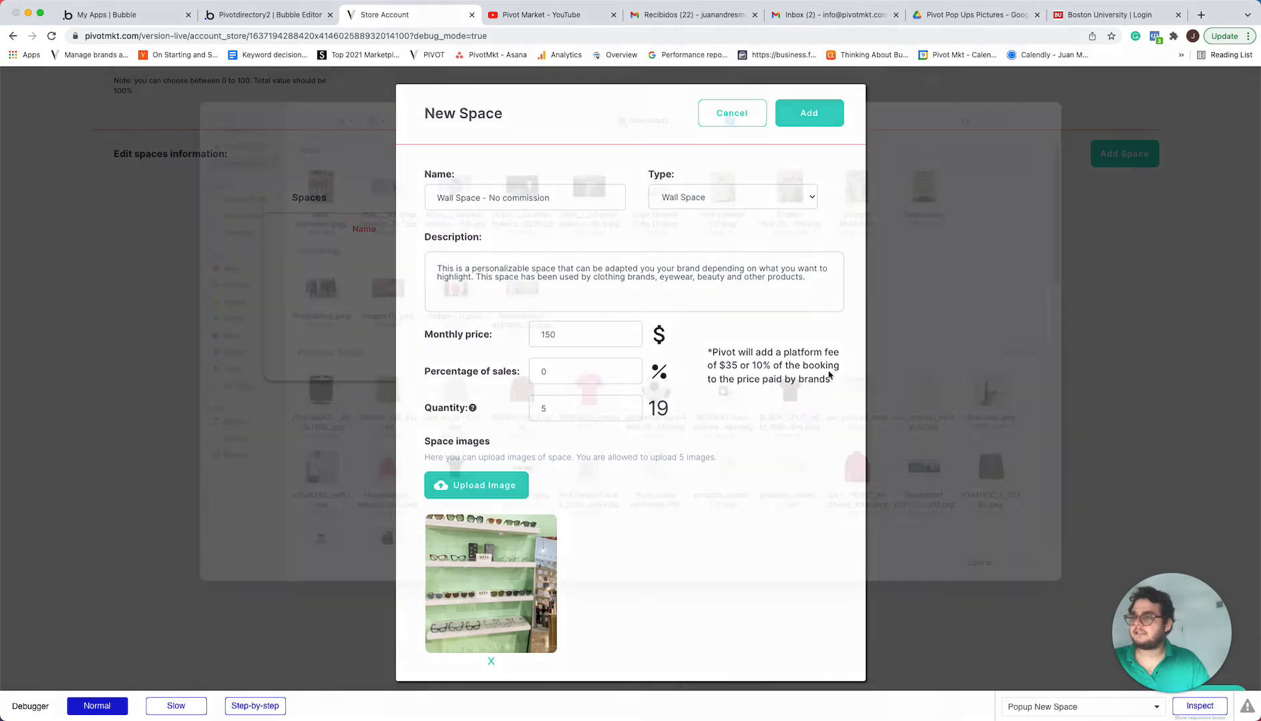
{"action": "left_click", "coordinate": [937, 211]}
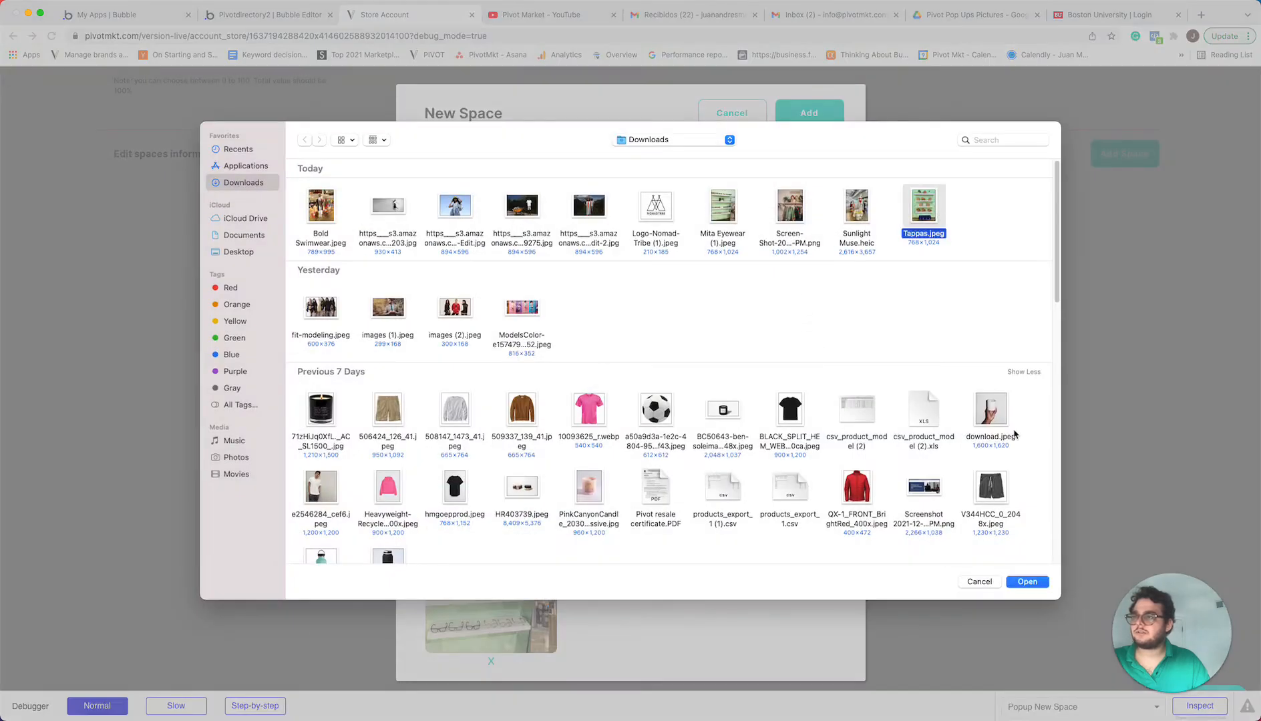
{"action": "left_click", "coordinate": [1034, 584]}
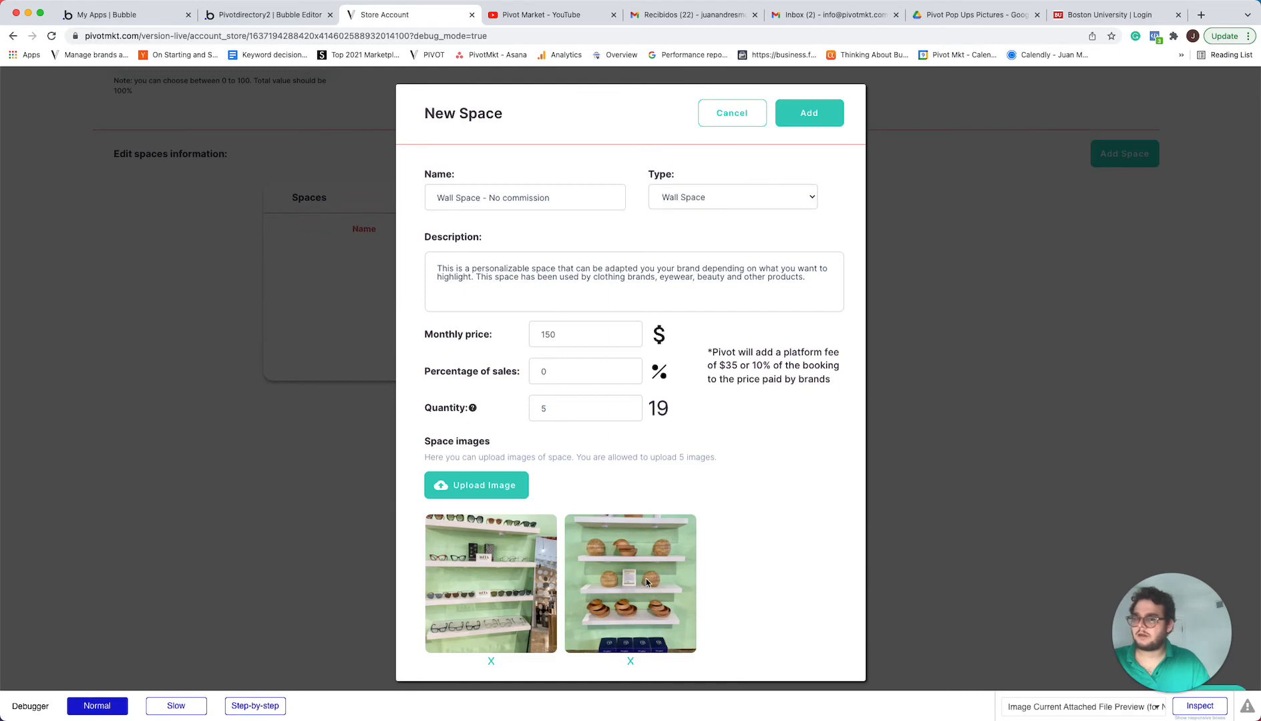
{"action": "left_click", "coordinate": [811, 116]}
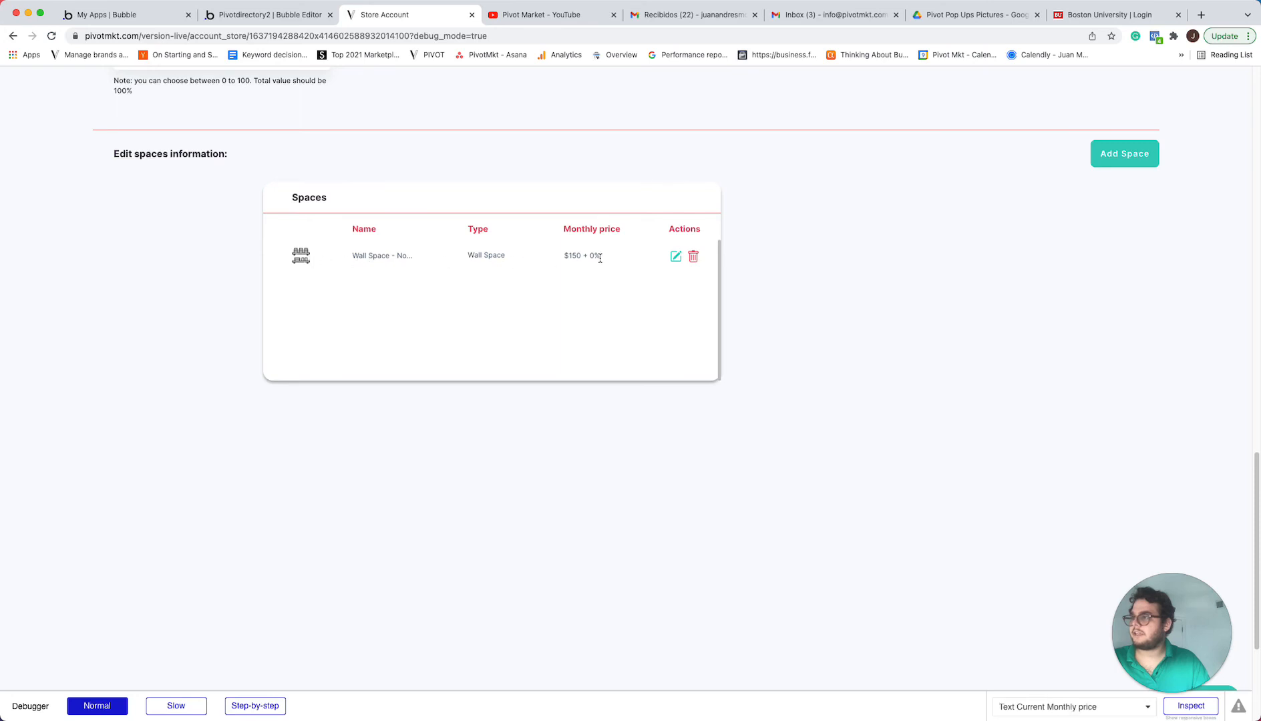
Open the existing no-commission wall space, copy its full description text and save the space
{"action": "left_click", "coordinate": [674, 257]}
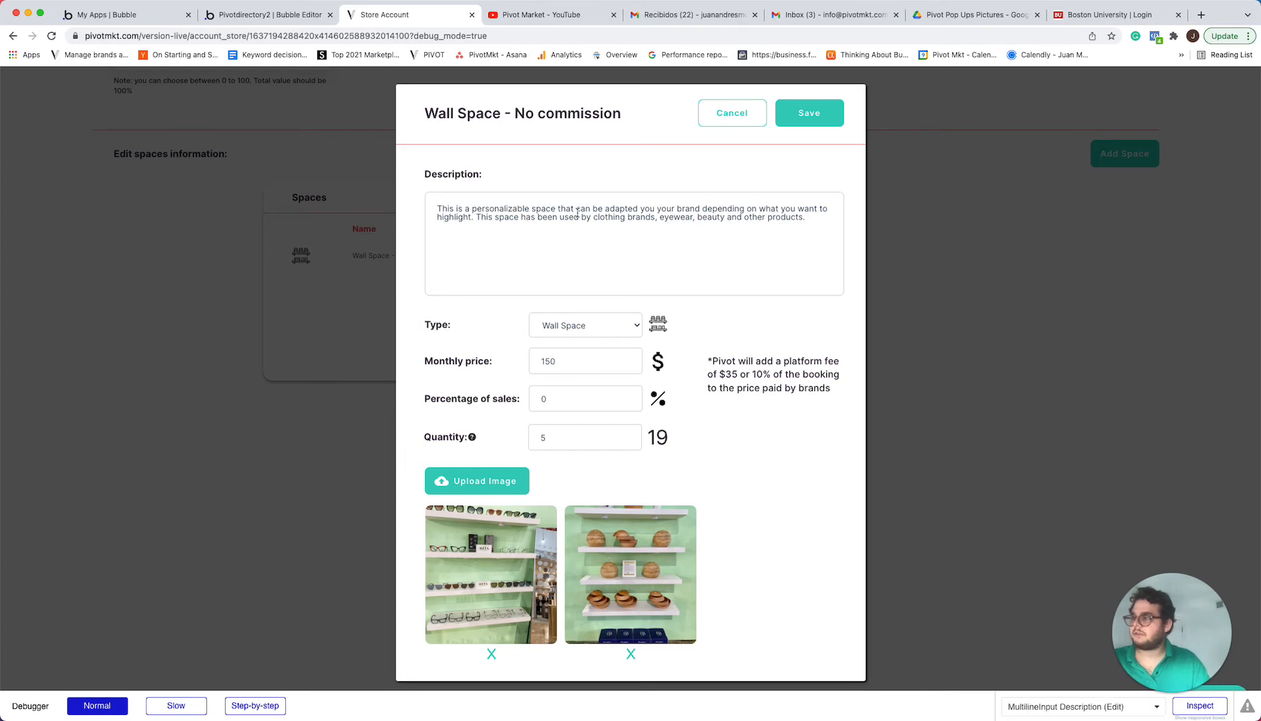
{"action": "key", "text": "super+a"}
{"action": "key", "text": "super+c"}
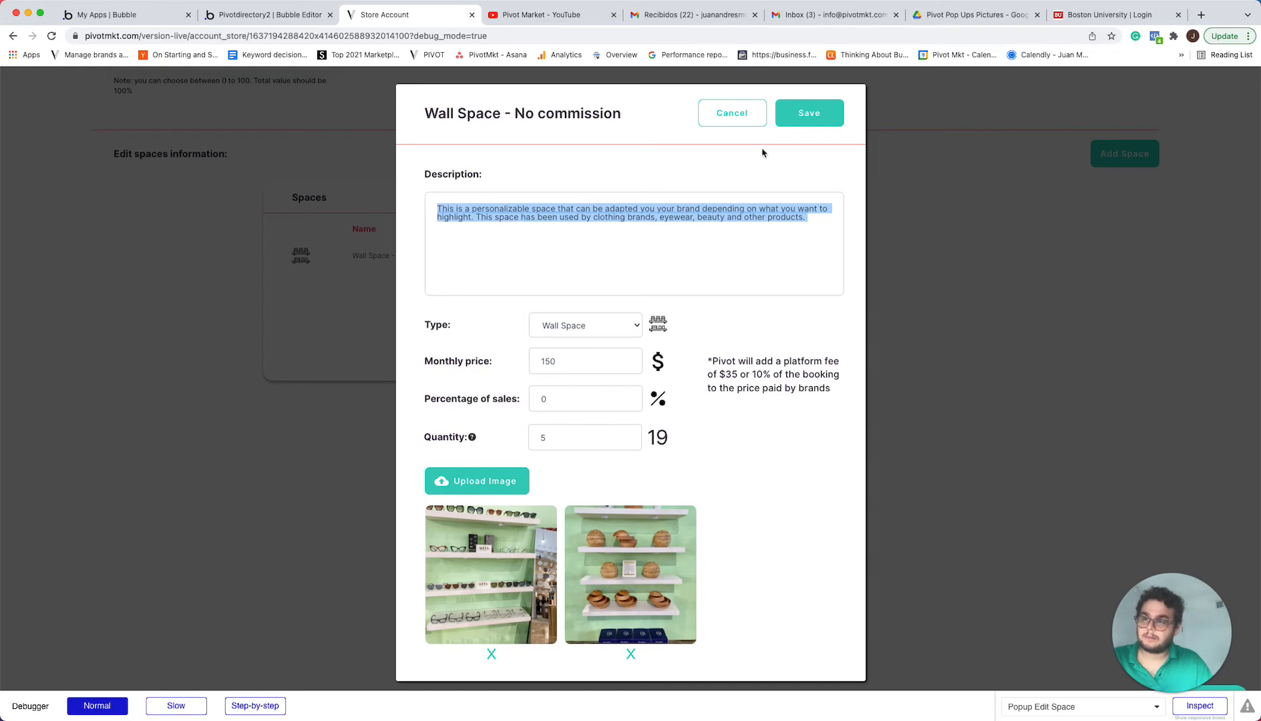
{"action": "left_click", "coordinate": [820, 113]}
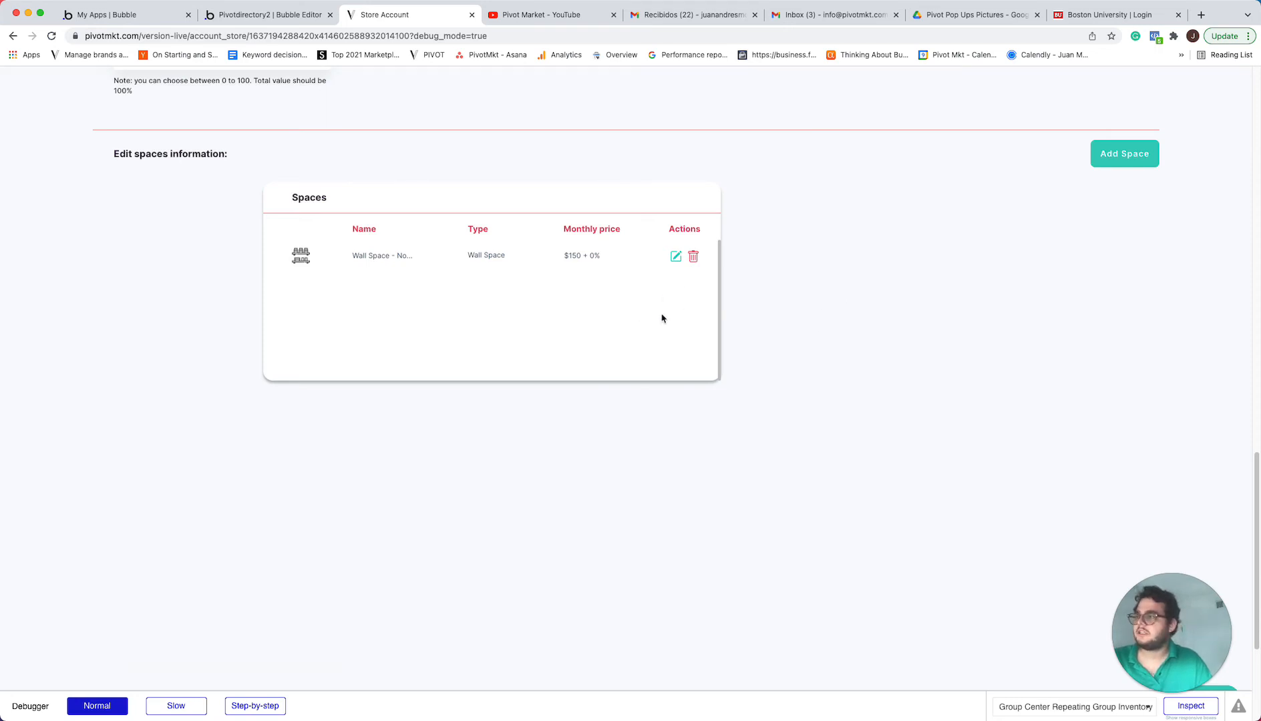
Start a new space named "Wall Space - Commission" with type Wall Space and paste the copied description
{"action": "left_click", "coordinate": [1125, 153]}
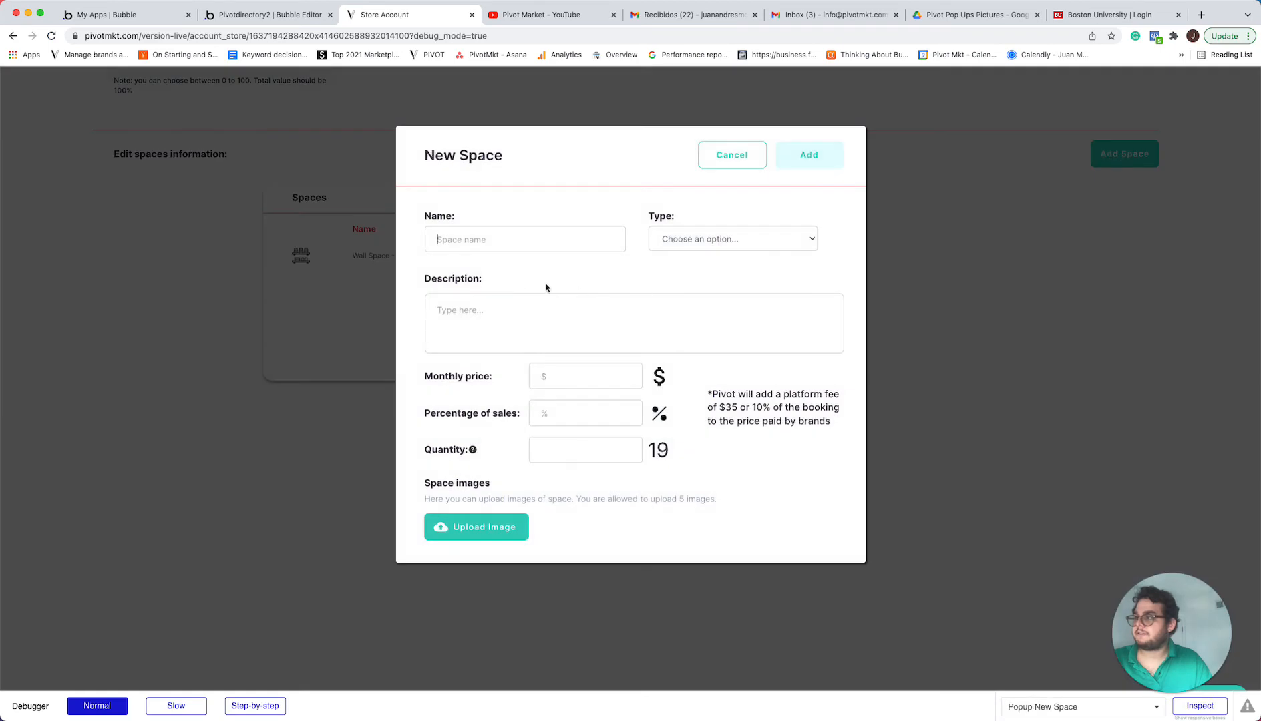
{"action": "type", "text": "Wall "}
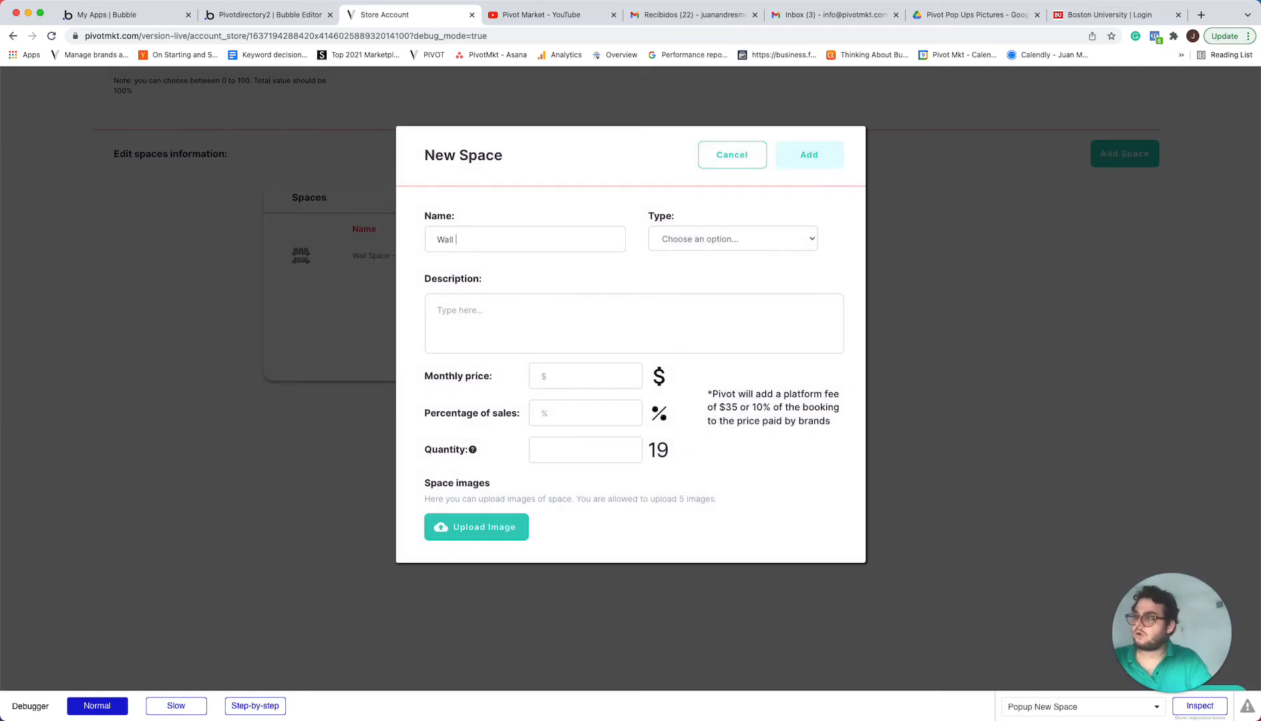
{"action": "type", "text": "Space - "}
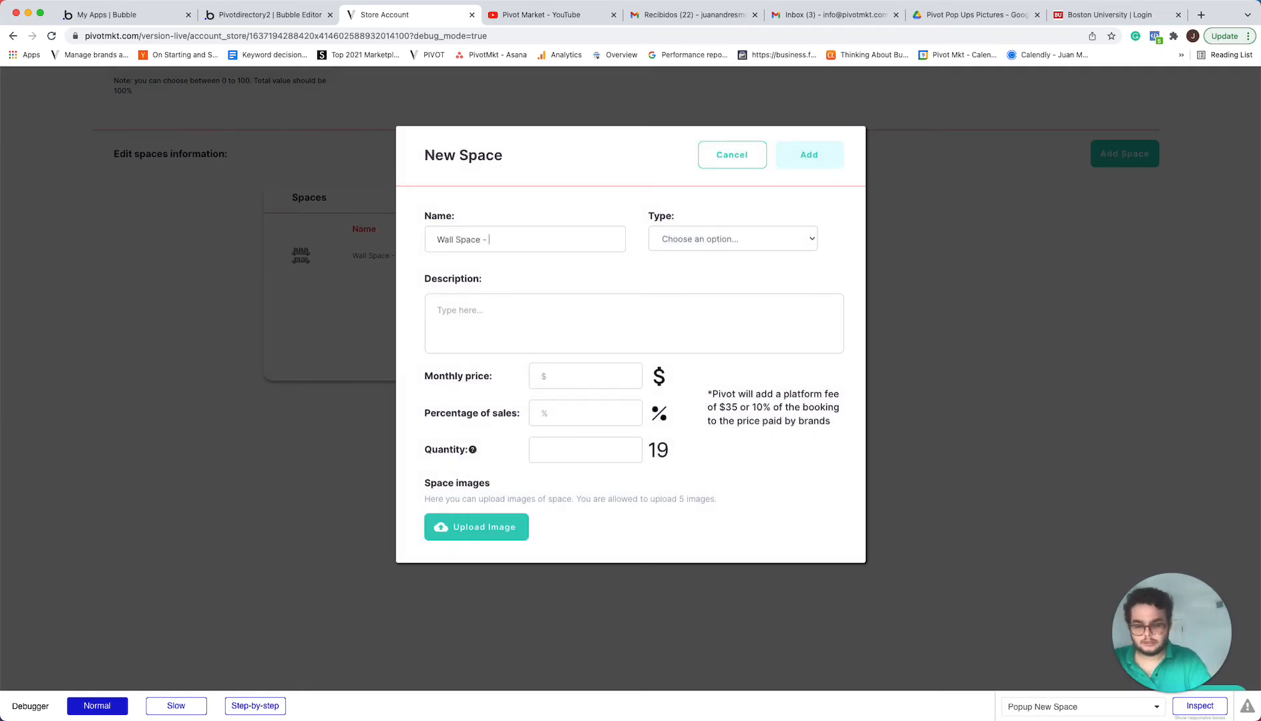
{"action": "type", "text": "Commission"}
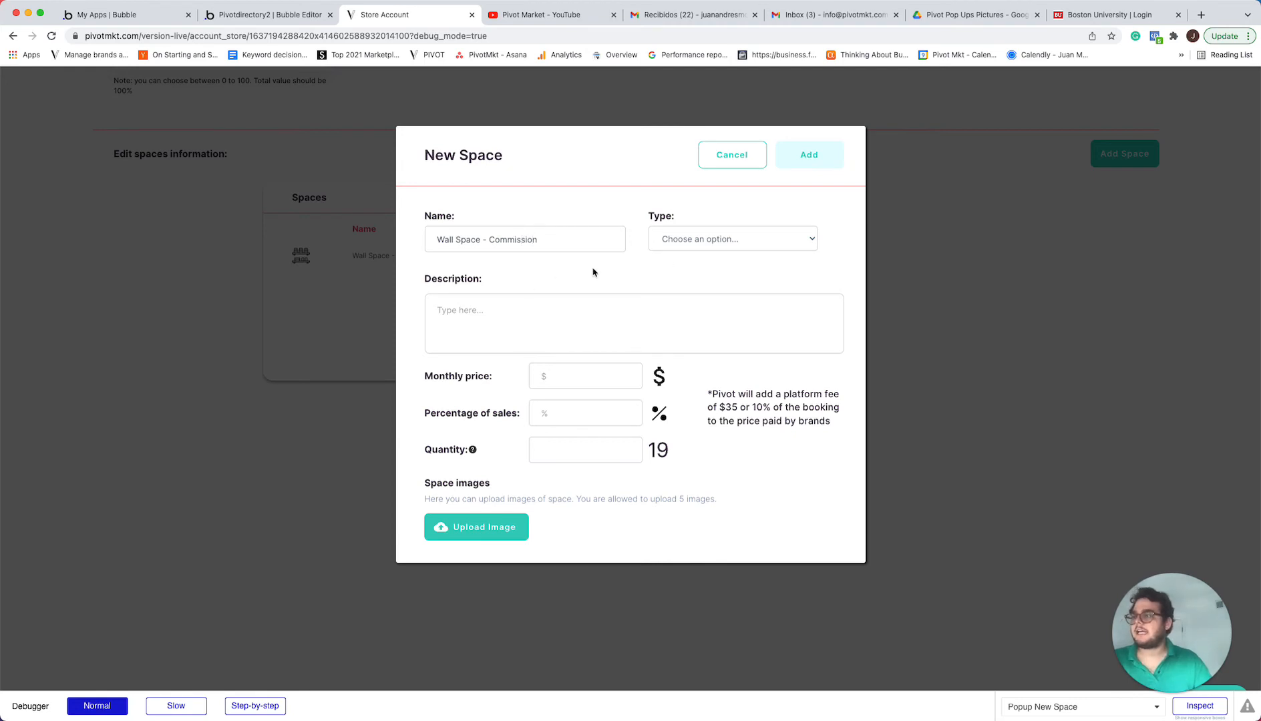
{"action": "left_click", "coordinate": [696, 246]}
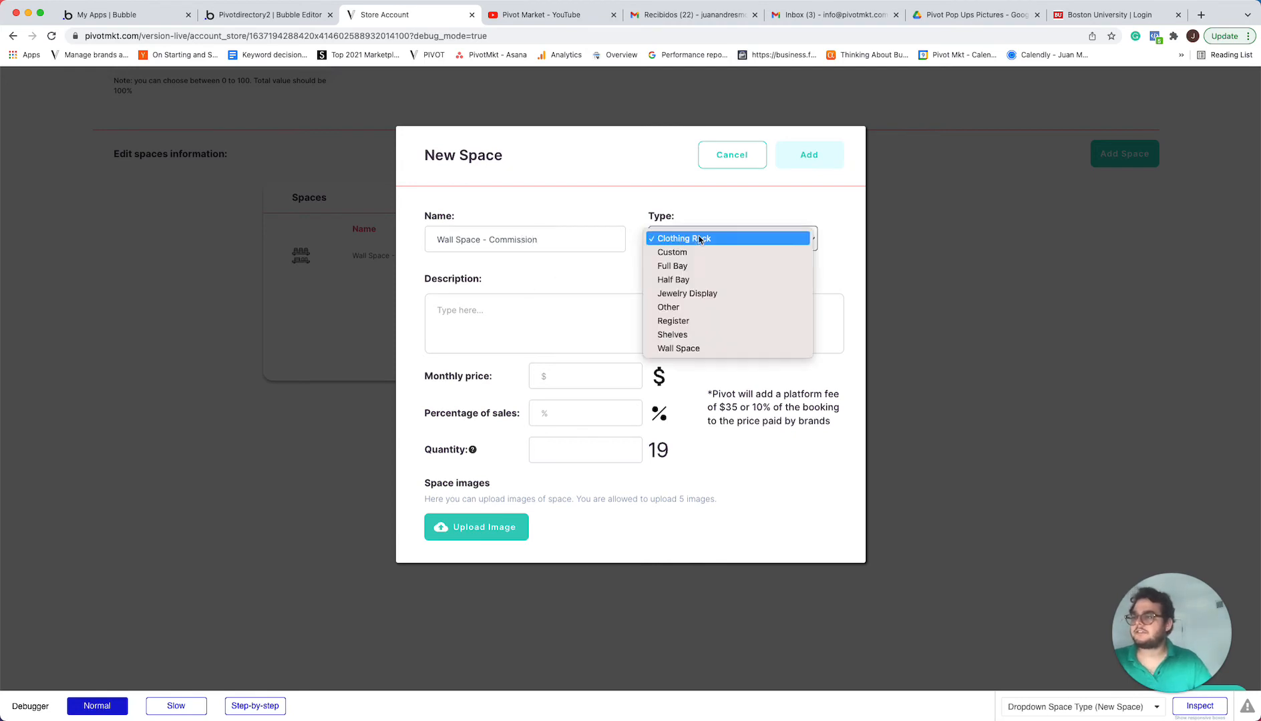
{"action": "left_click", "coordinate": [700, 349]}
{"action": "left_click", "coordinate": [526, 318]}
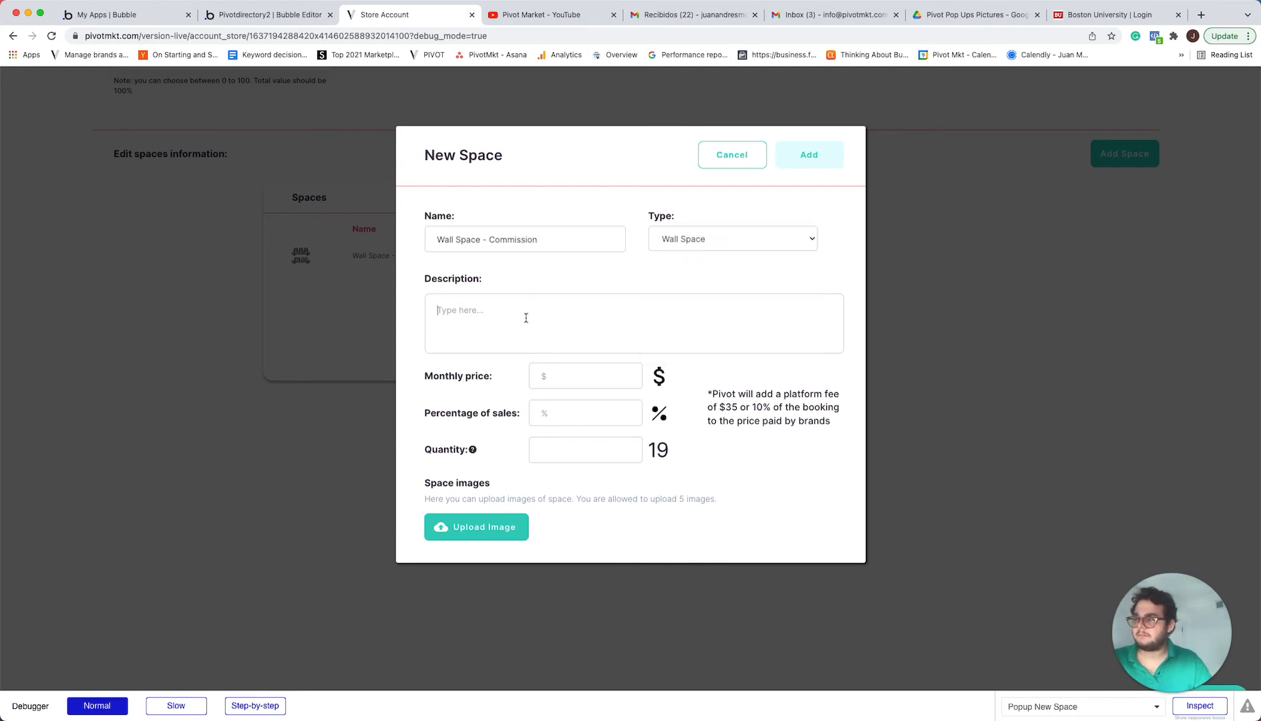
{"action": "key", "text": "super+v"}
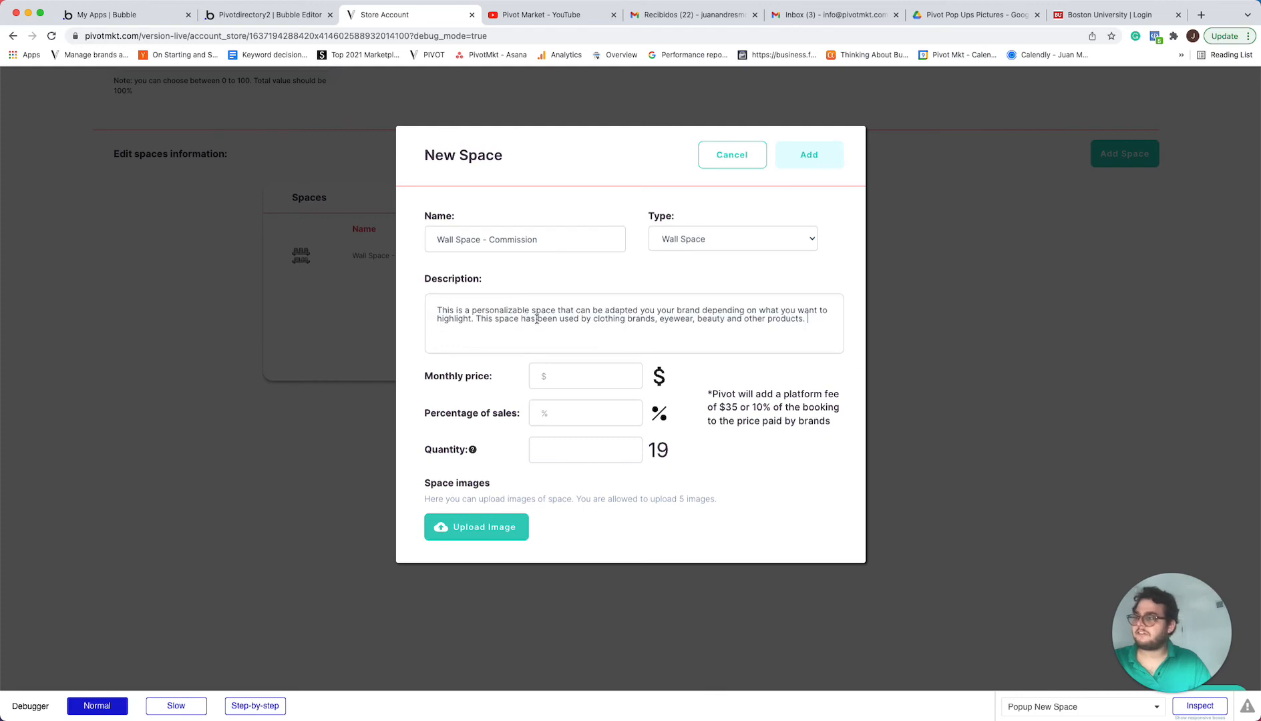
Set the new space's monthly price to 75, percentage of sales to 40 and quantity to 5
{"action": "left_click", "coordinate": [580, 370]}
{"action": "type", "text": "75"}
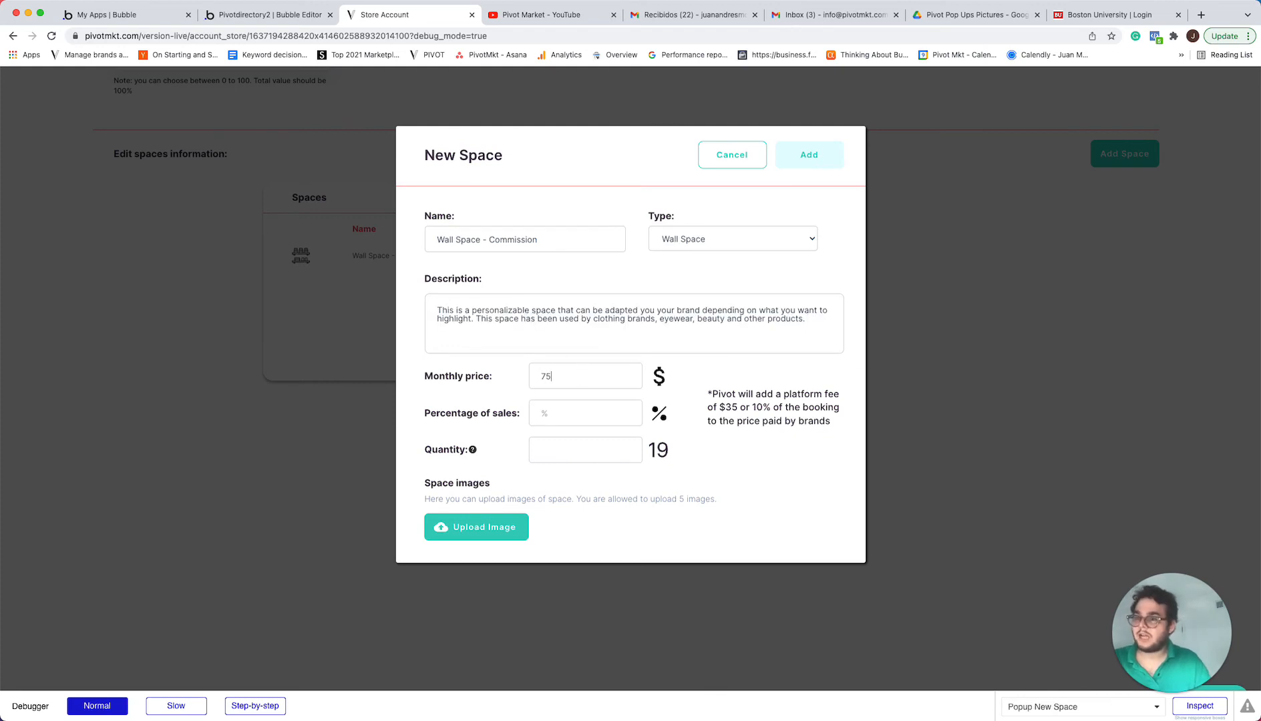
{"action": "left_click", "coordinate": [572, 422]}
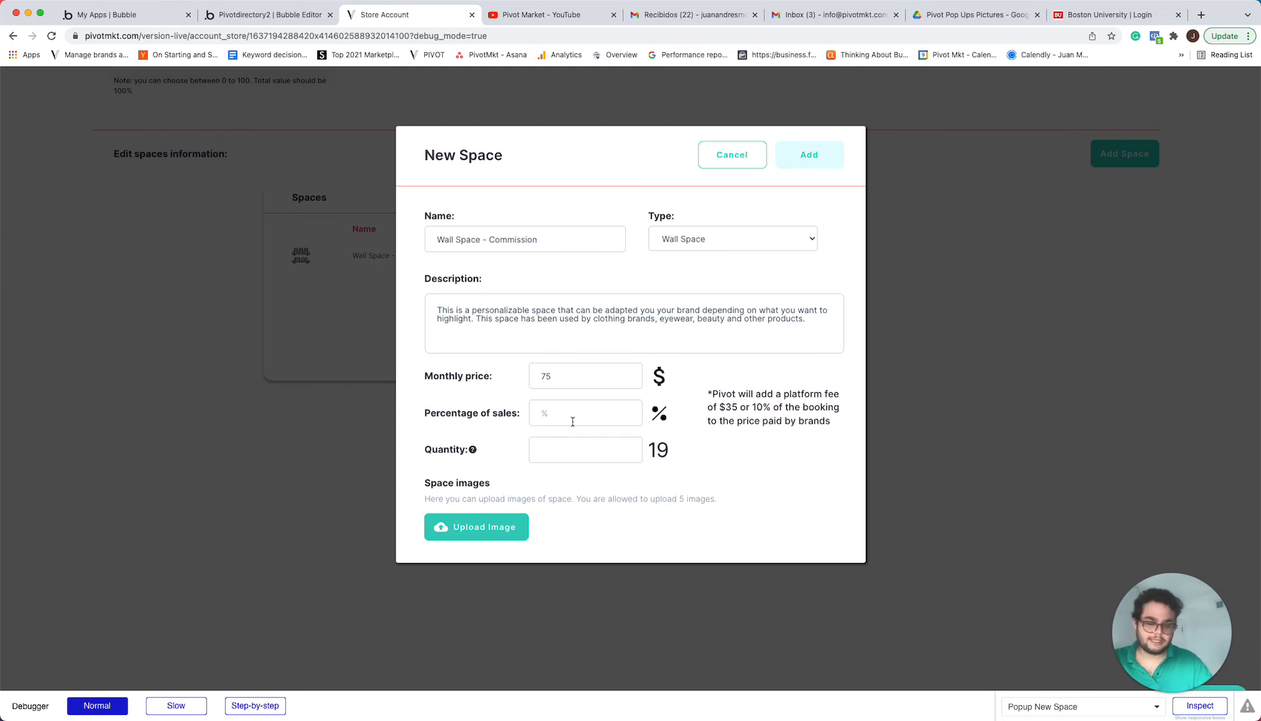
{"action": "type", "text": "40"}
{"action": "left_click", "coordinate": [559, 441]}
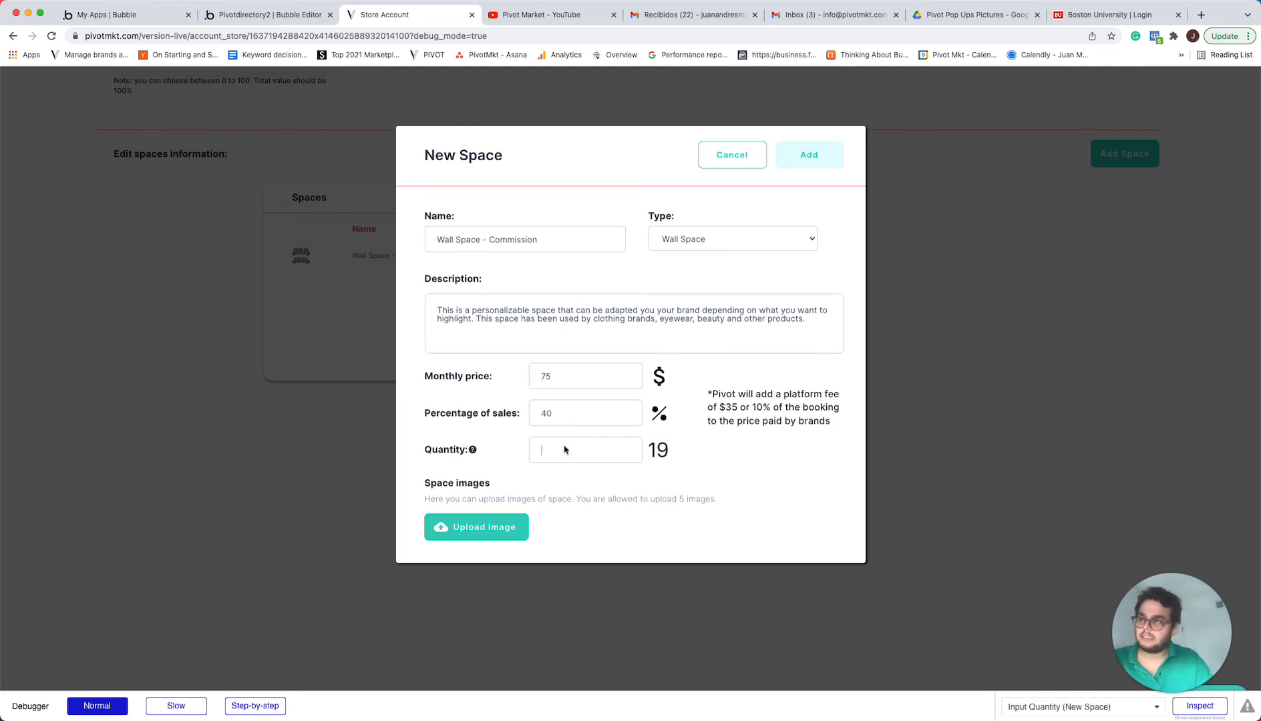
{"action": "right_click", "coordinate": [560, 439]}
{"action": "left_click", "coordinate": [547, 445]}
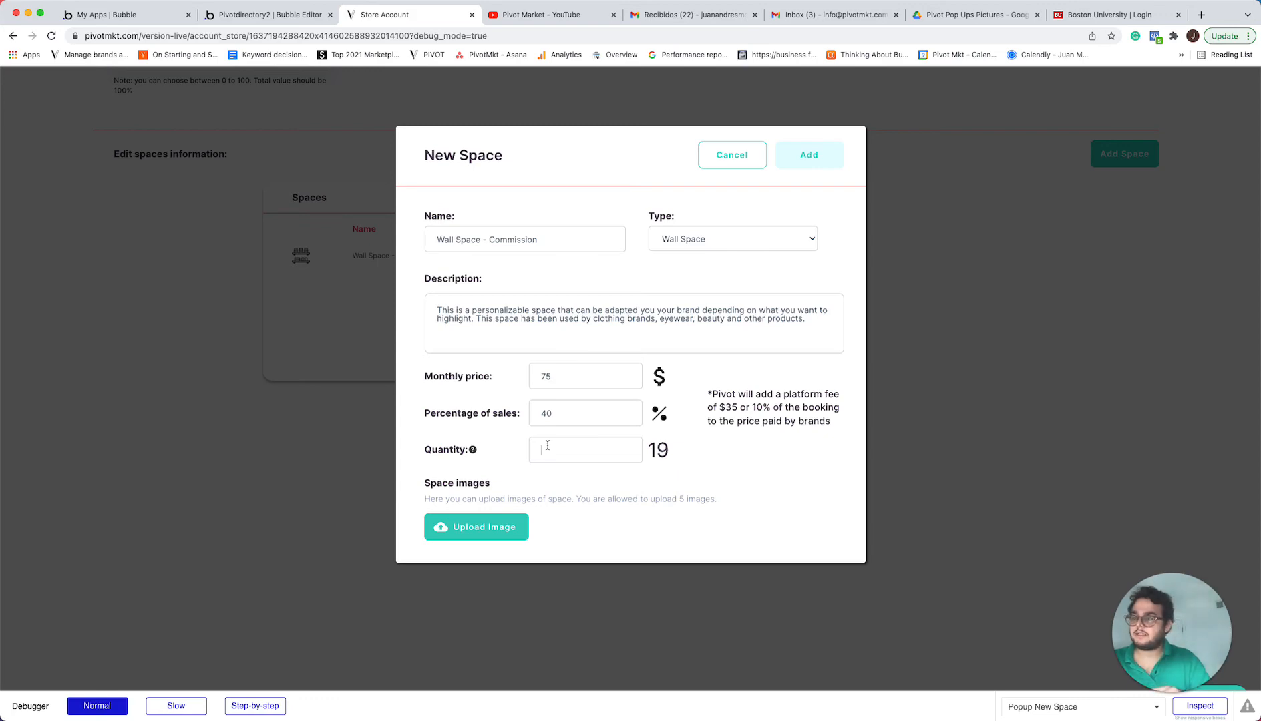
{"action": "type", "text": "5"}
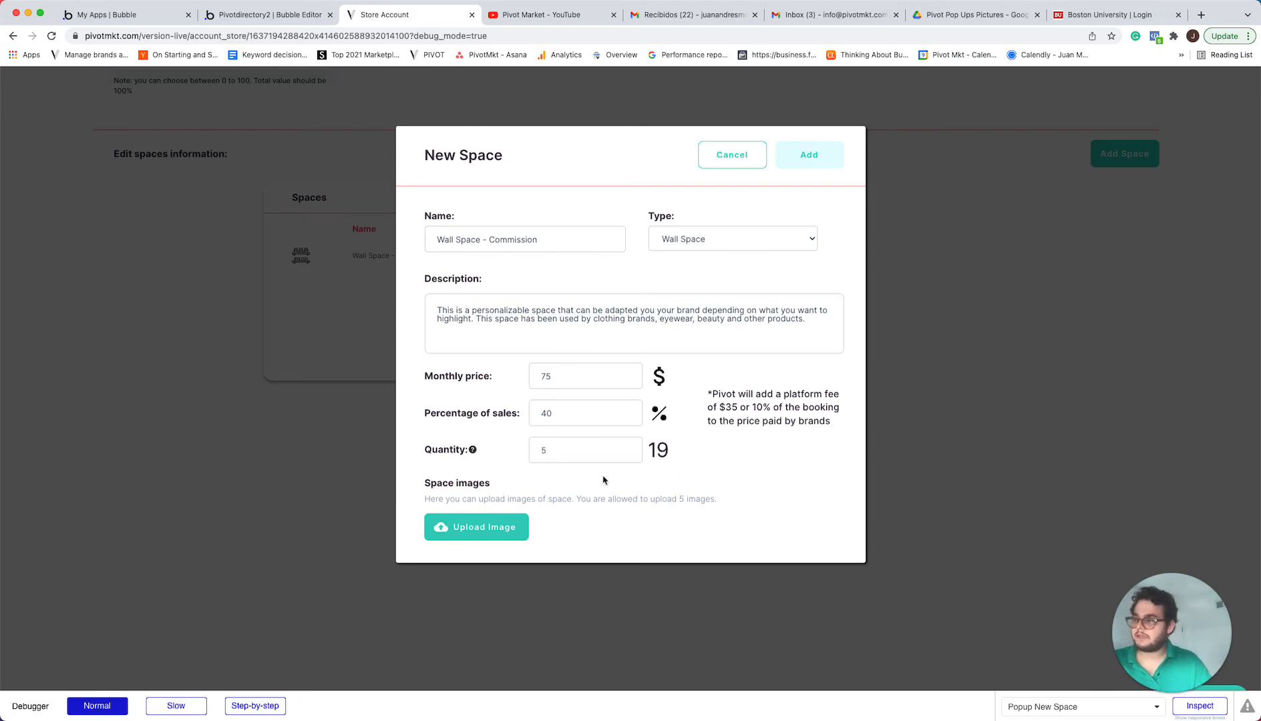
Upload "Mita Eyewear (1).jpeg" and "Tappas.jpeg" from Downloads as space images and add the commission wall space to the store
{"action": "left_click", "coordinate": [464, 528]}
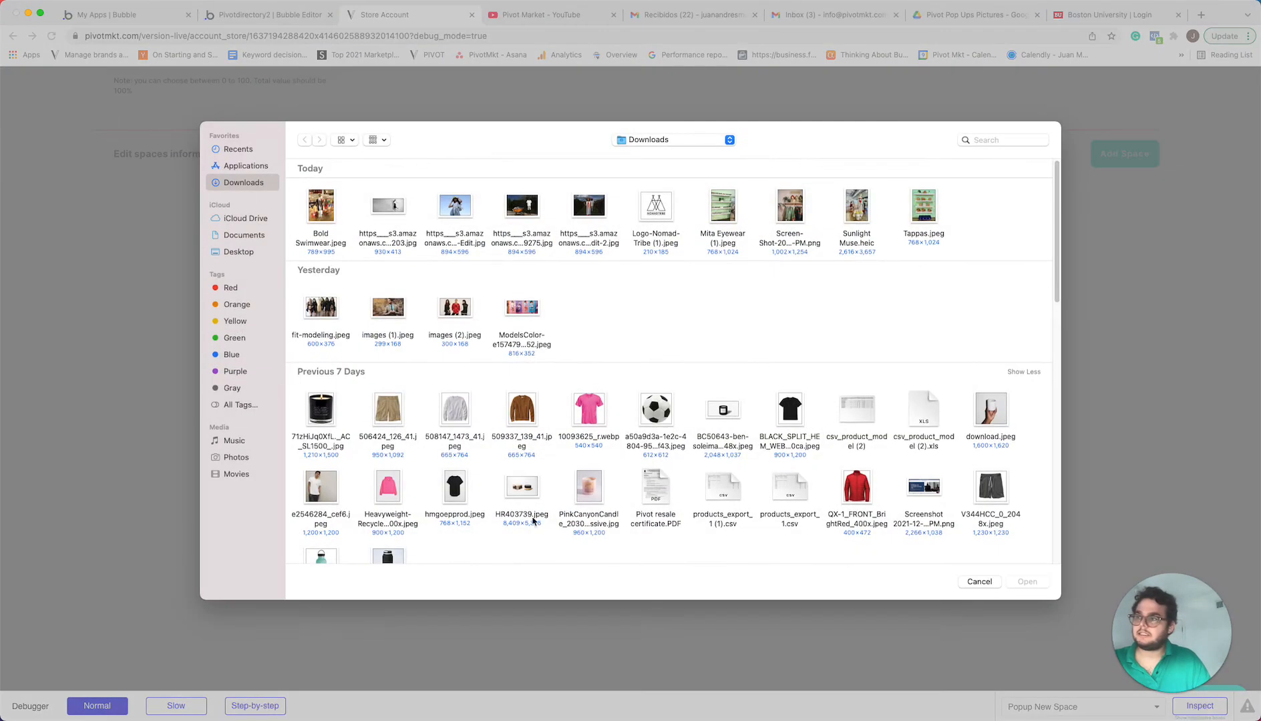
{"action": "left_click", "coordinate": [724, 213]}
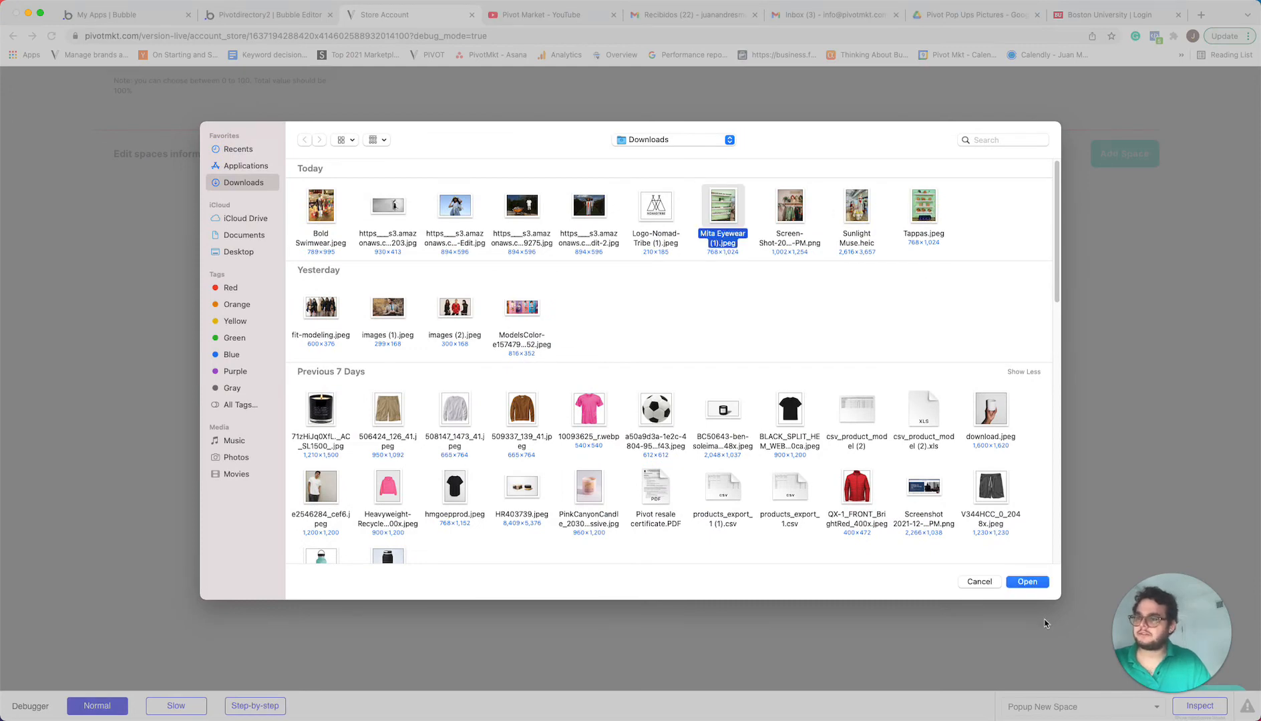
{"action": "left_click", "coordinate": [1035, 583]}
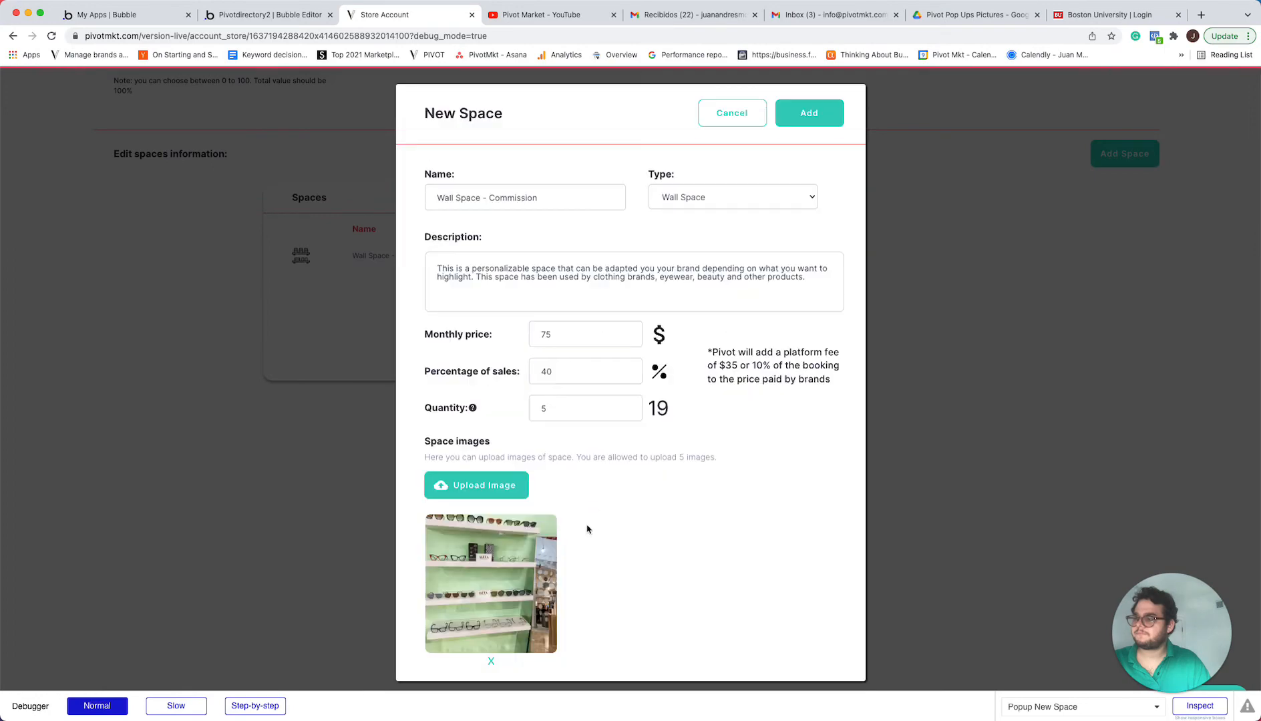
{"action": "left_click", "coordinate": [495, 493]}
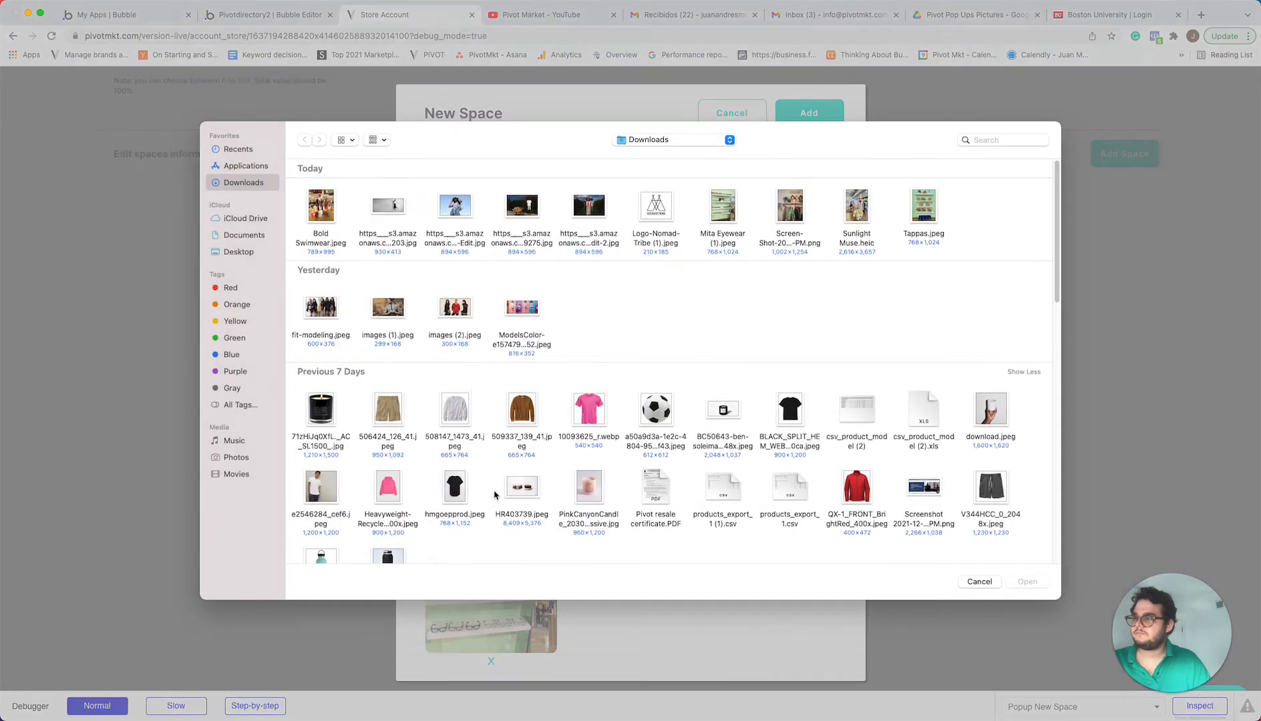
{"action": "left_click", "coordinate": [921, 219]}
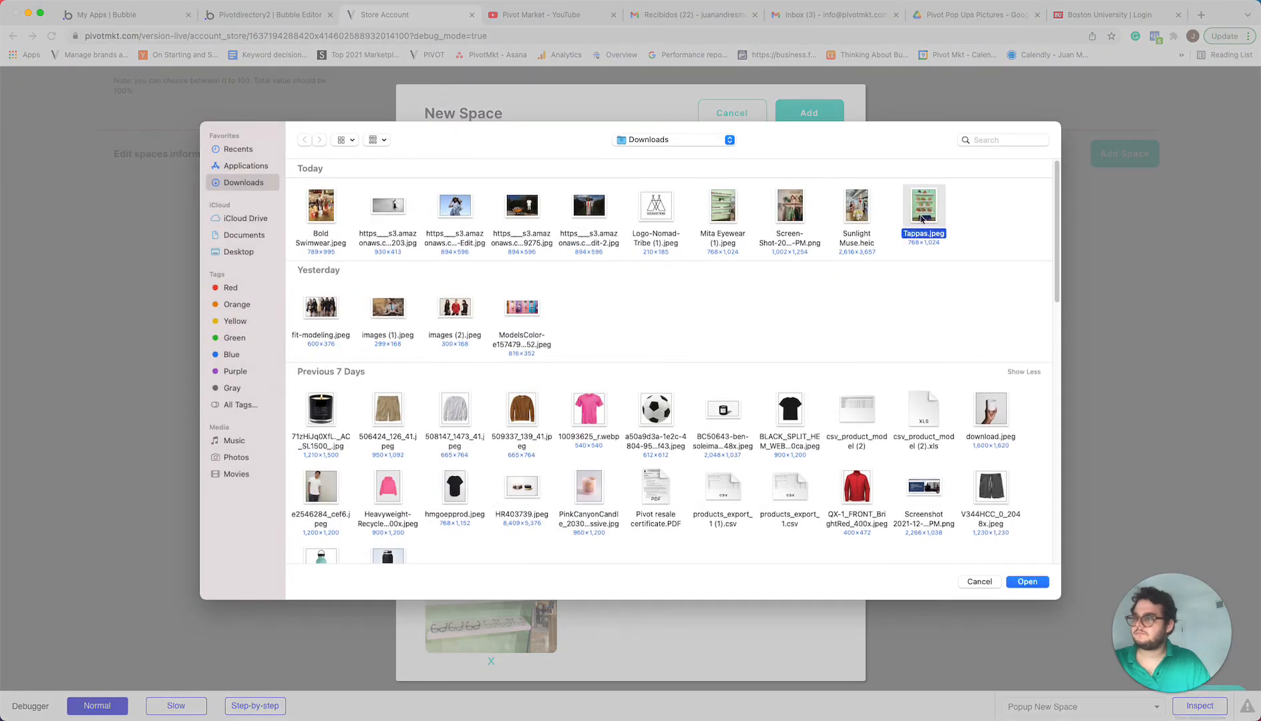
{"action": "left_click", "coordinate": [1027, 583]}
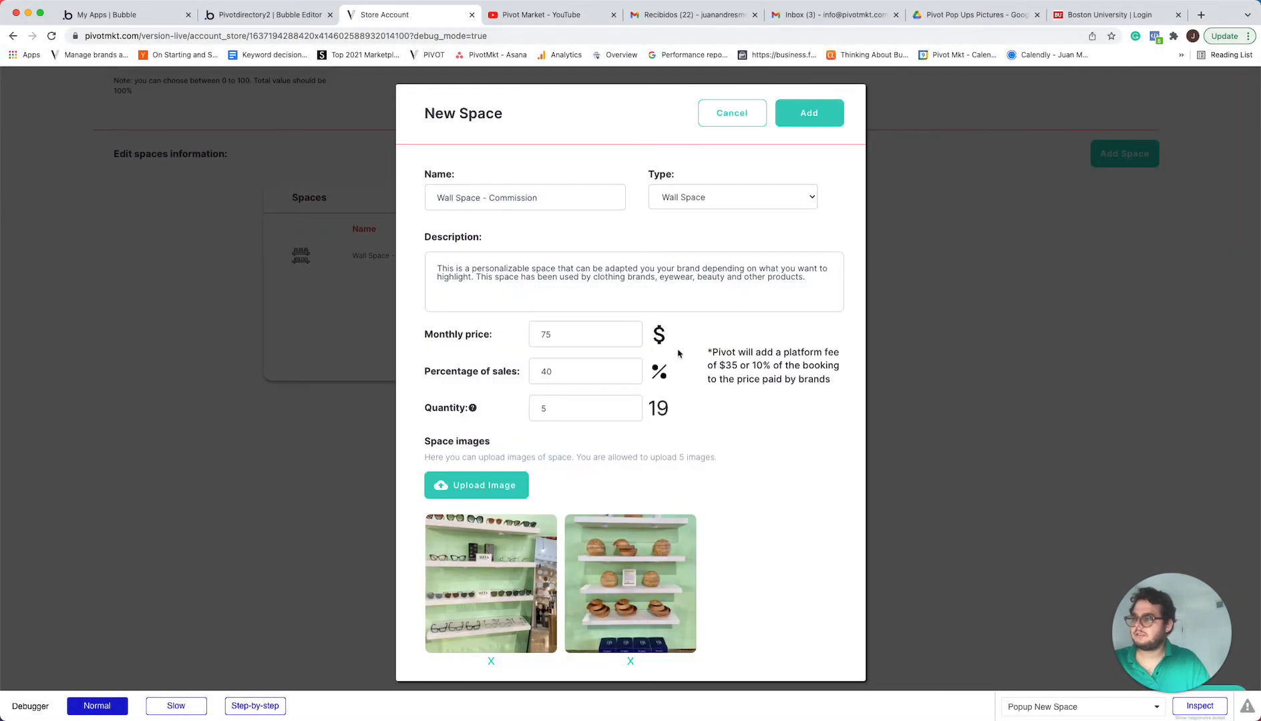
{"action": "left_click", "coordinate": [808, 128]}
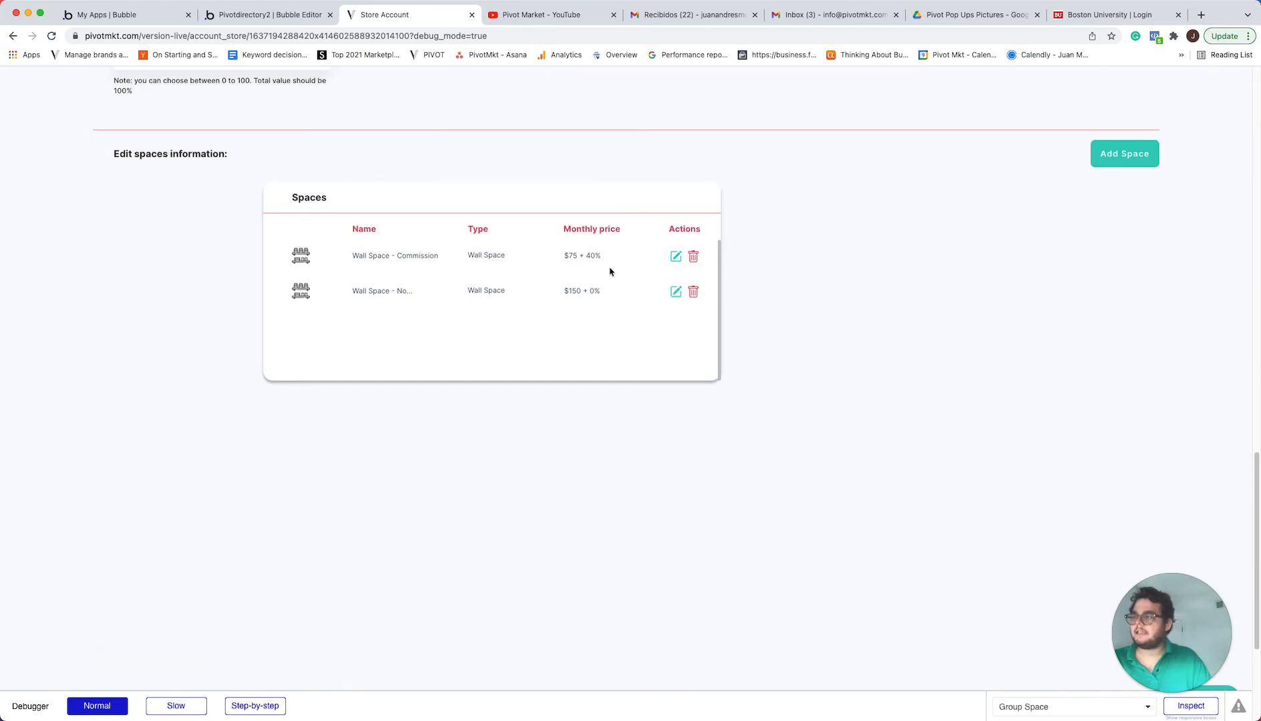
Start another new space named "Middle table + Mannequin" and set its type to Full Bay
{"action": "left_click", "coordinate": [1125, 163]}
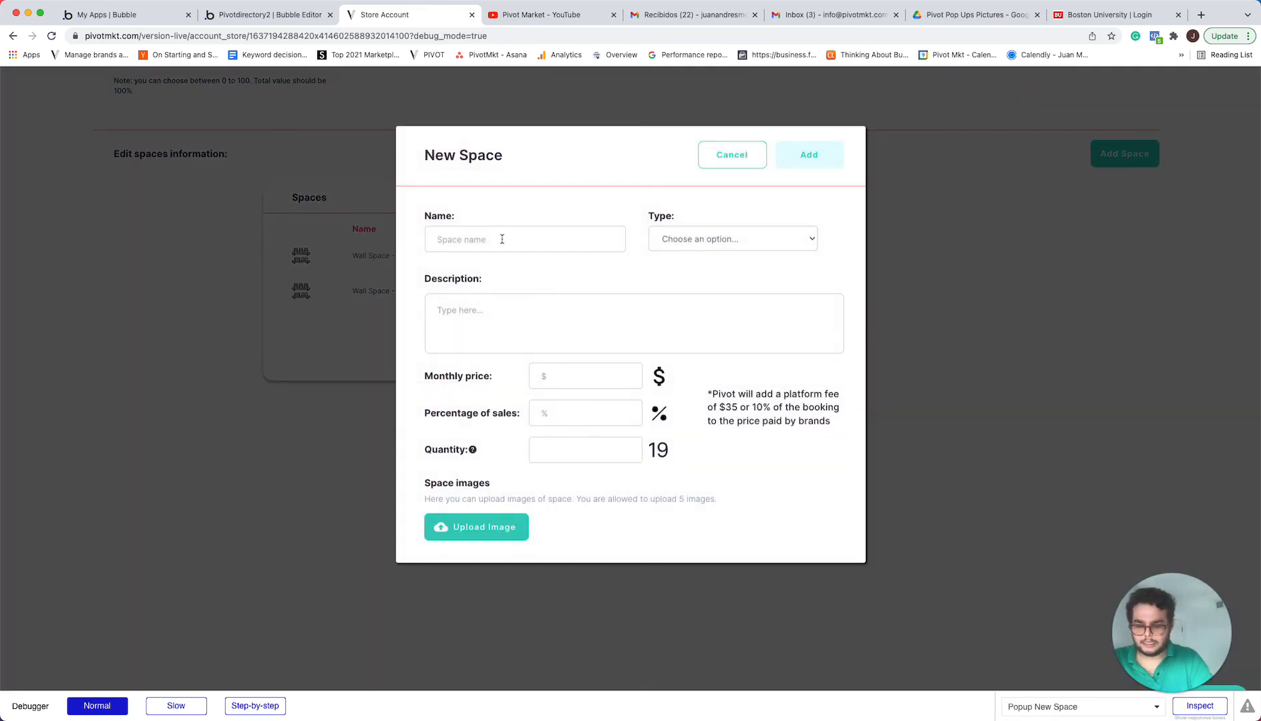
{"action": "type", "text": "Middle tab"}
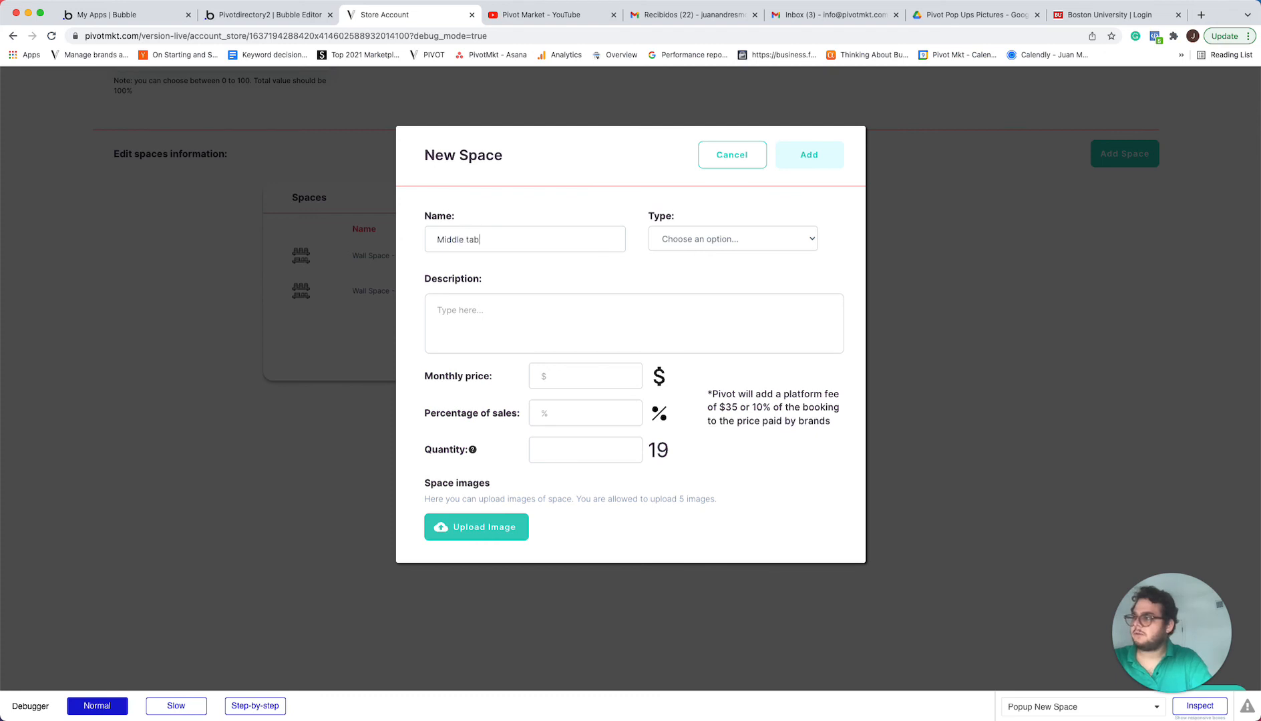
{"action": "type", "text": "le = Mannequien"}
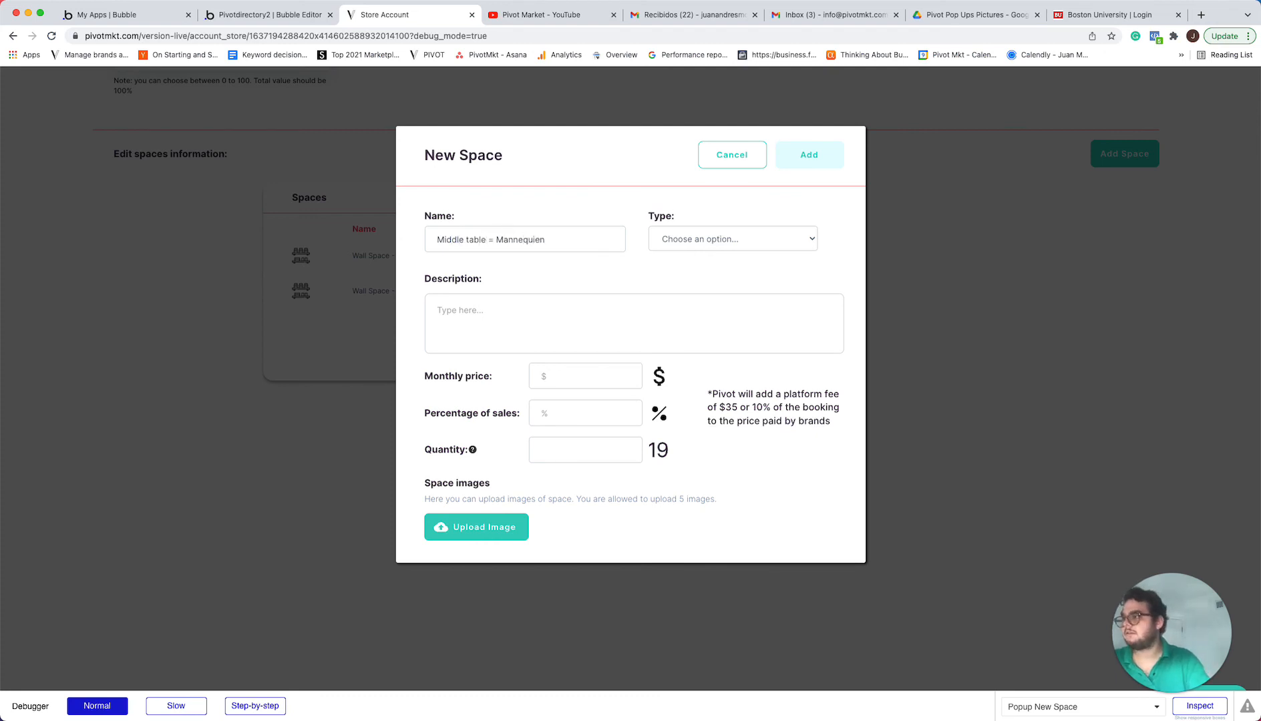
{"action": "key", "text": "BackSpace"}
{"action": "key", "text": "BackSpace"}
{"action": "key", "text": "BackSpace"}
{"action": "key", "text": "BackSpace"}
{"action": "key", "text": "BackSpace"}
{"action": "key", "text": "BackSpace"}
{"action": "key", "text": "BackSpace"}
{"action": "key", "text": "BackSpace"}
{"action": "key", "text": "BackSpace"}
{"action": "key", "text": "BackSpace"}
{"action": "key", "text": "BackSpace"}
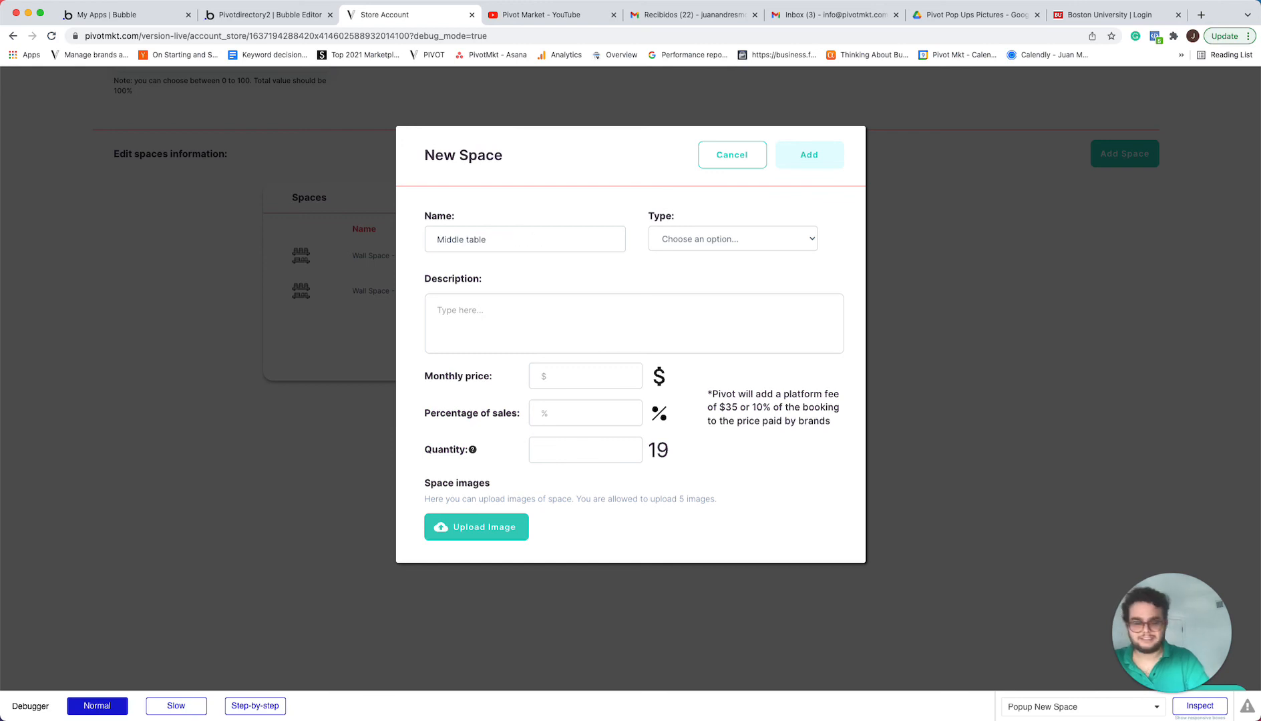
{"action": "type", "text": "= Na"}
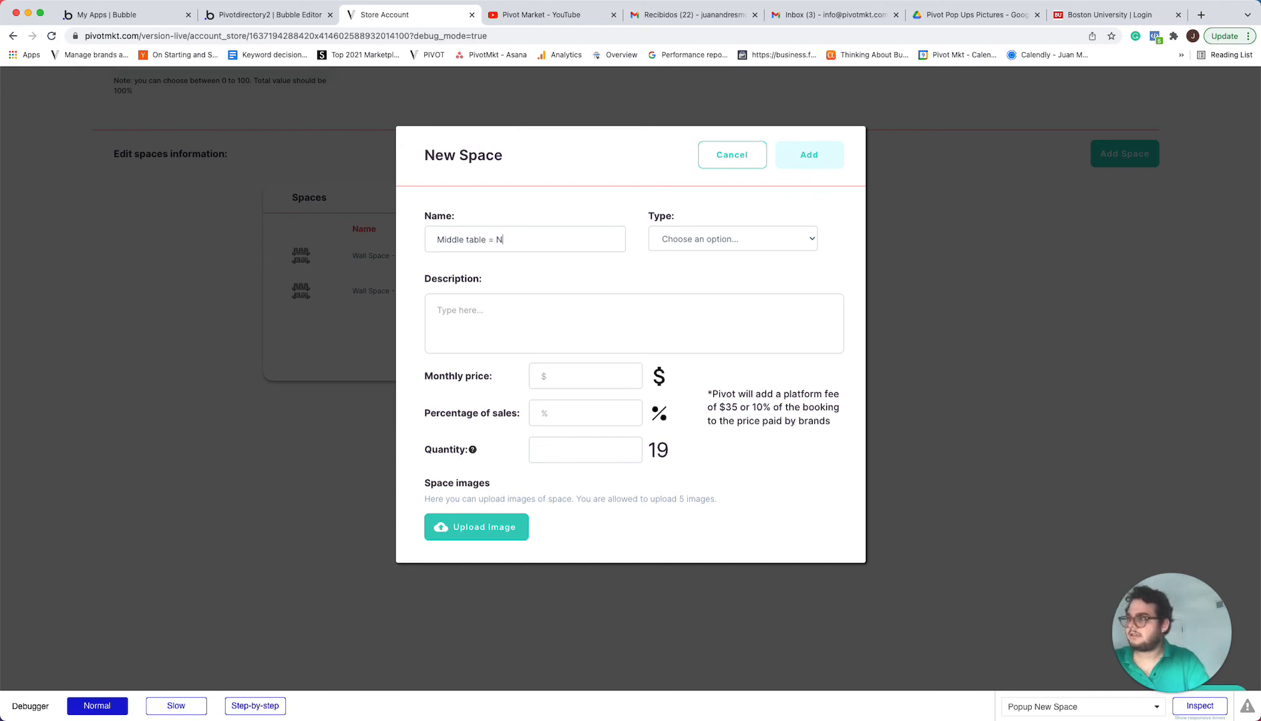
{"action": "key", "text": "BackSpace"}
{"action": "type", "text": "Mannequin"}
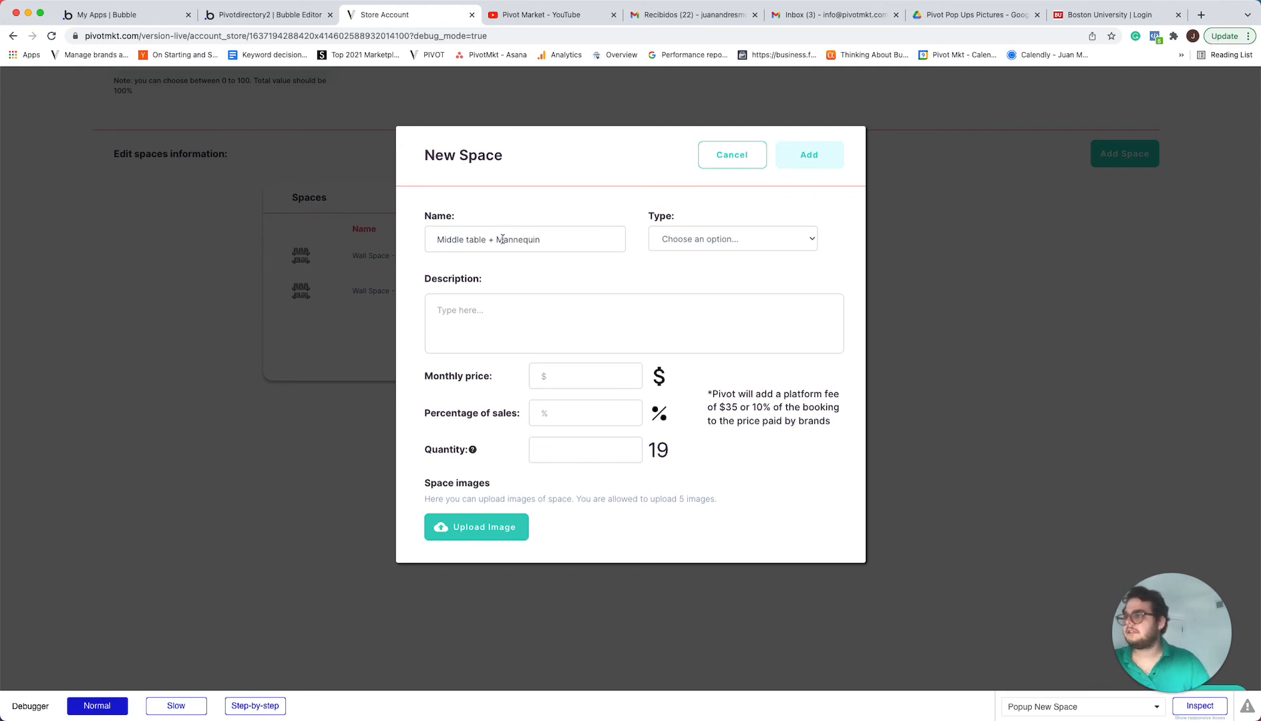
{"action": "left_click", "coordinate": [805, 242]}
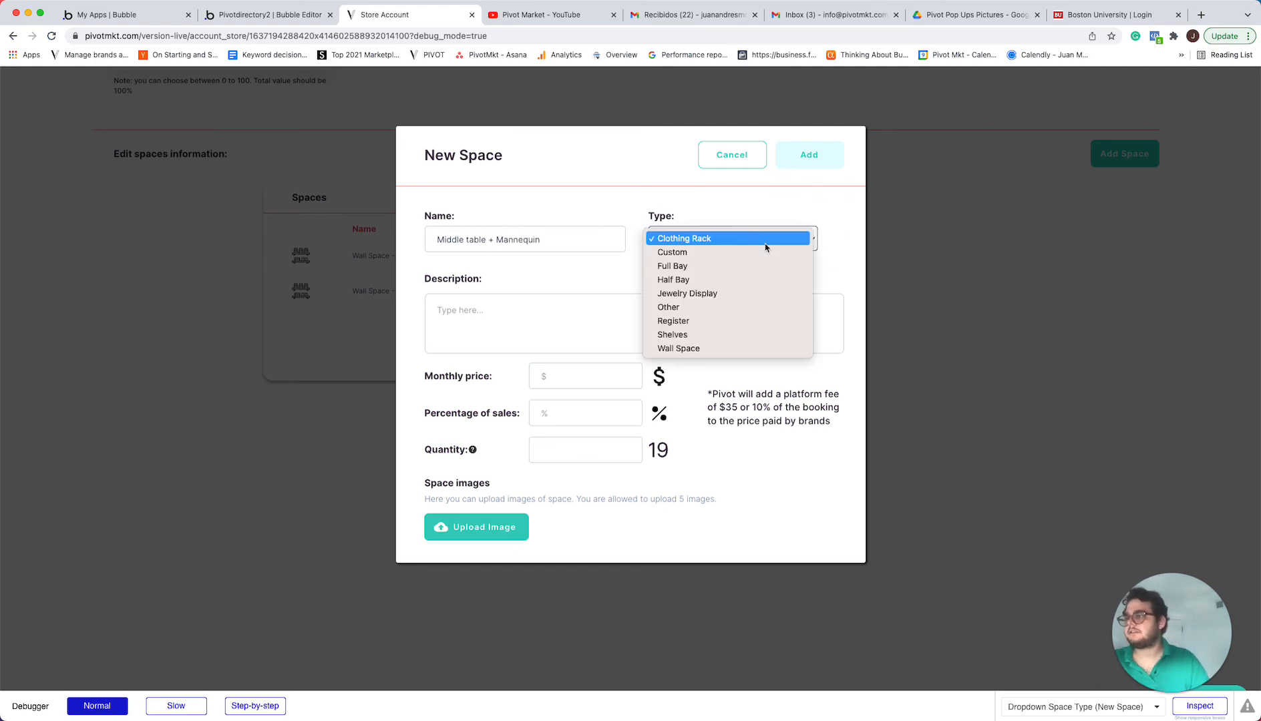
{"action": "left_click", "coordinate": [764, 266]}
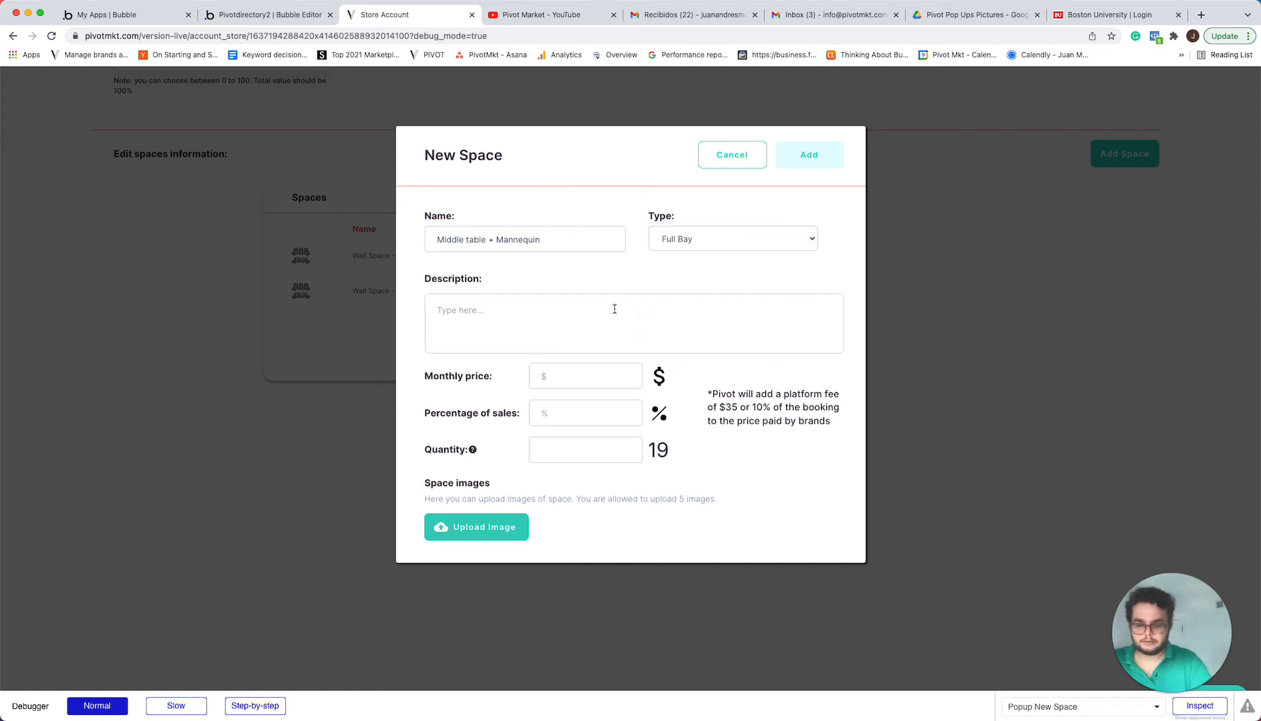
Describe the space as "One large table with mannequin for the brand. Ideal for clothing brands looking for more exposure in the store."
{"action": "type", "text": "One large tab"}
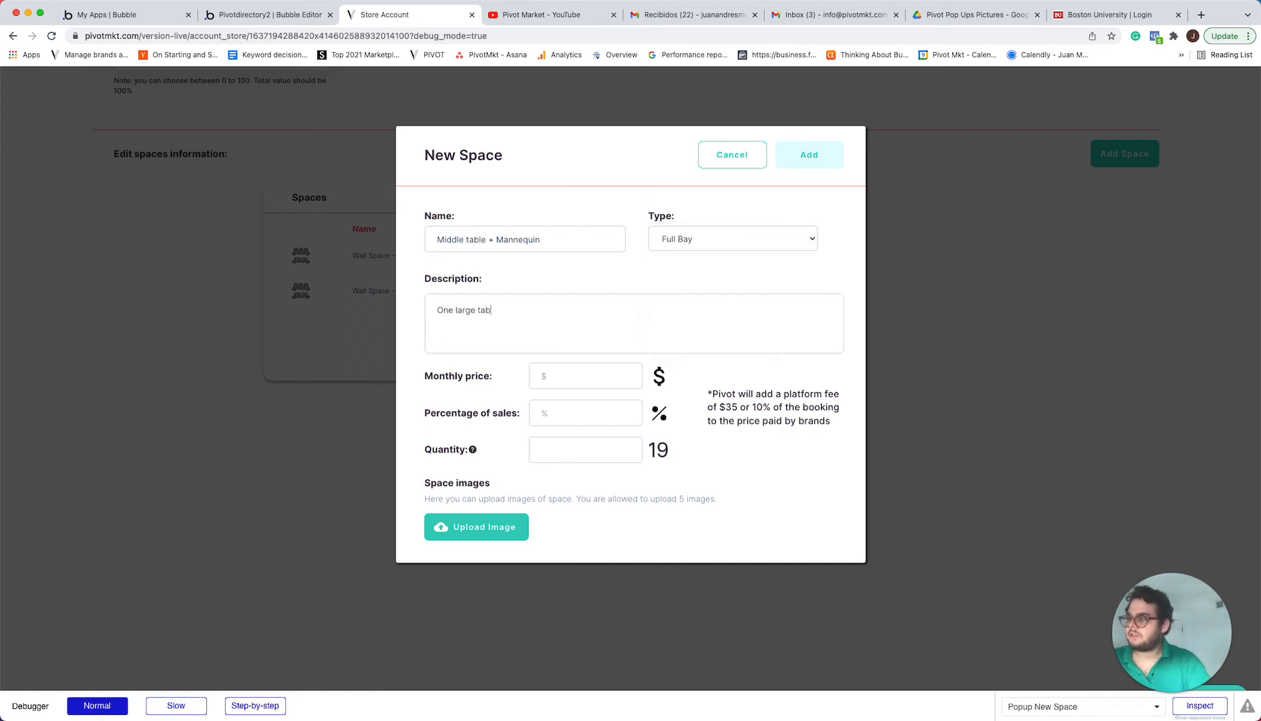
{"action": "type", "text": "le with "}
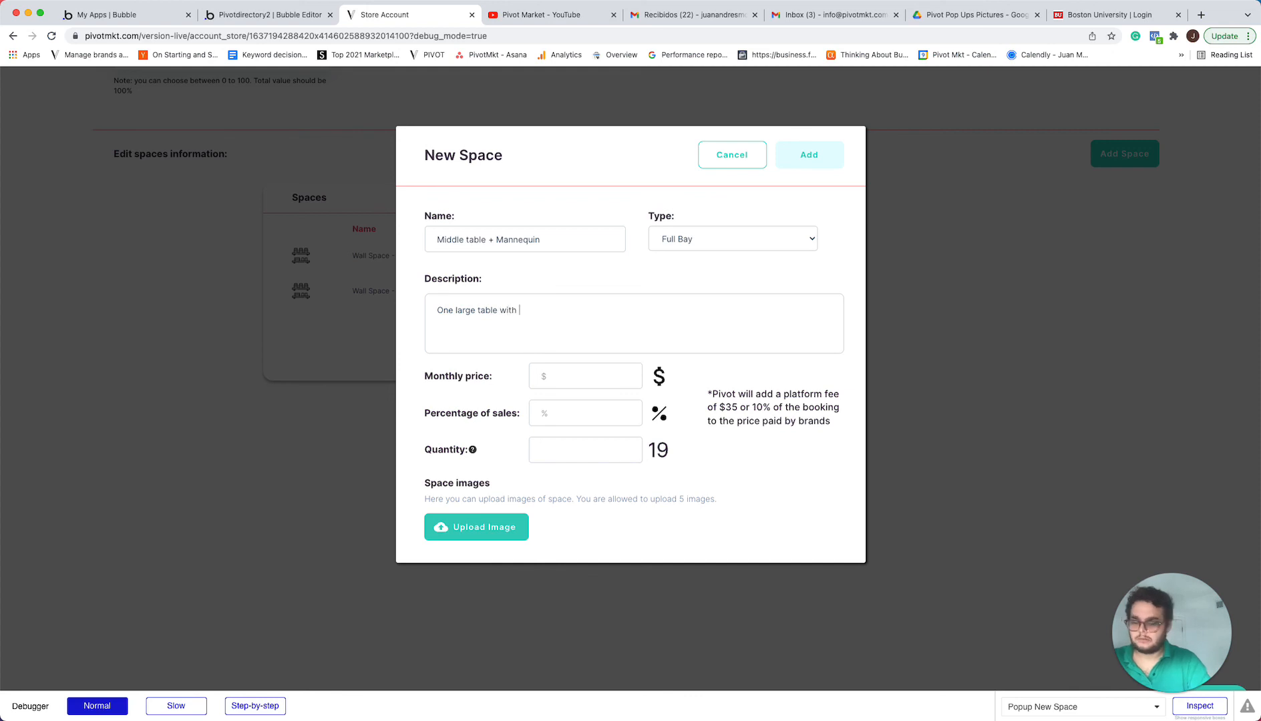
{"action": "type", "text": "mannequin for the brand."}
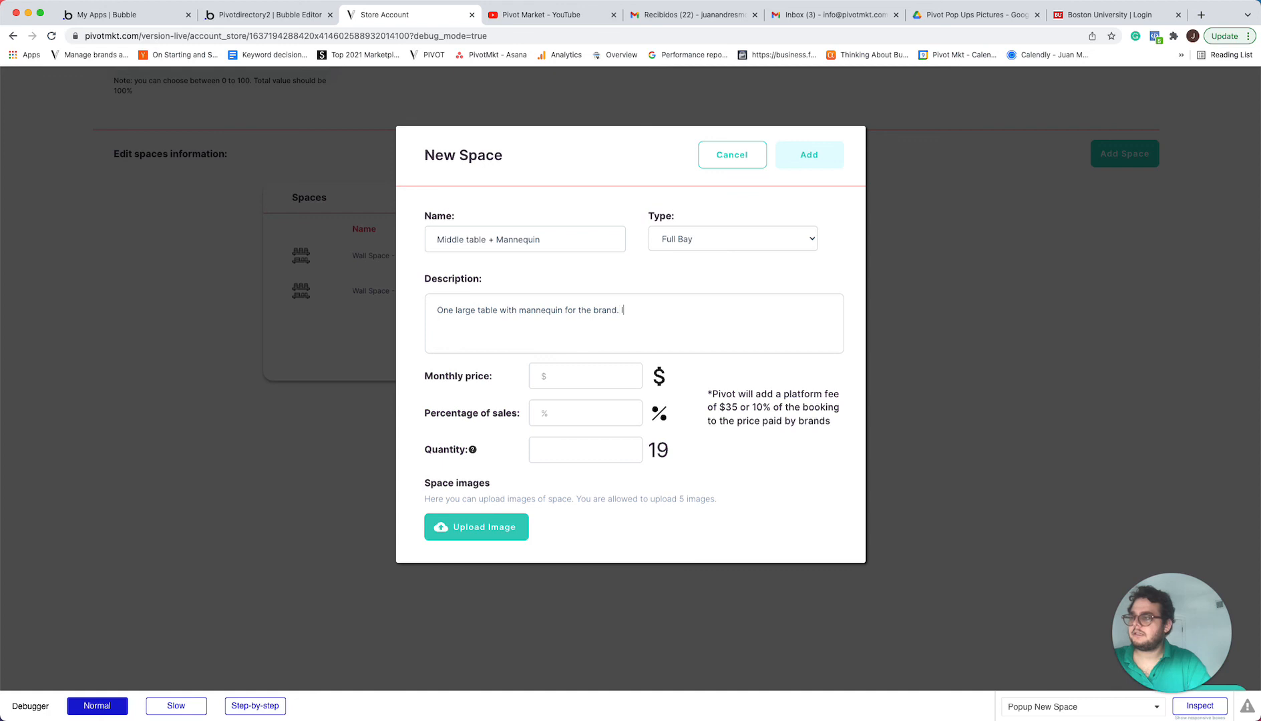
{"action": "type", "text": "Idealyfor clothing brands "}
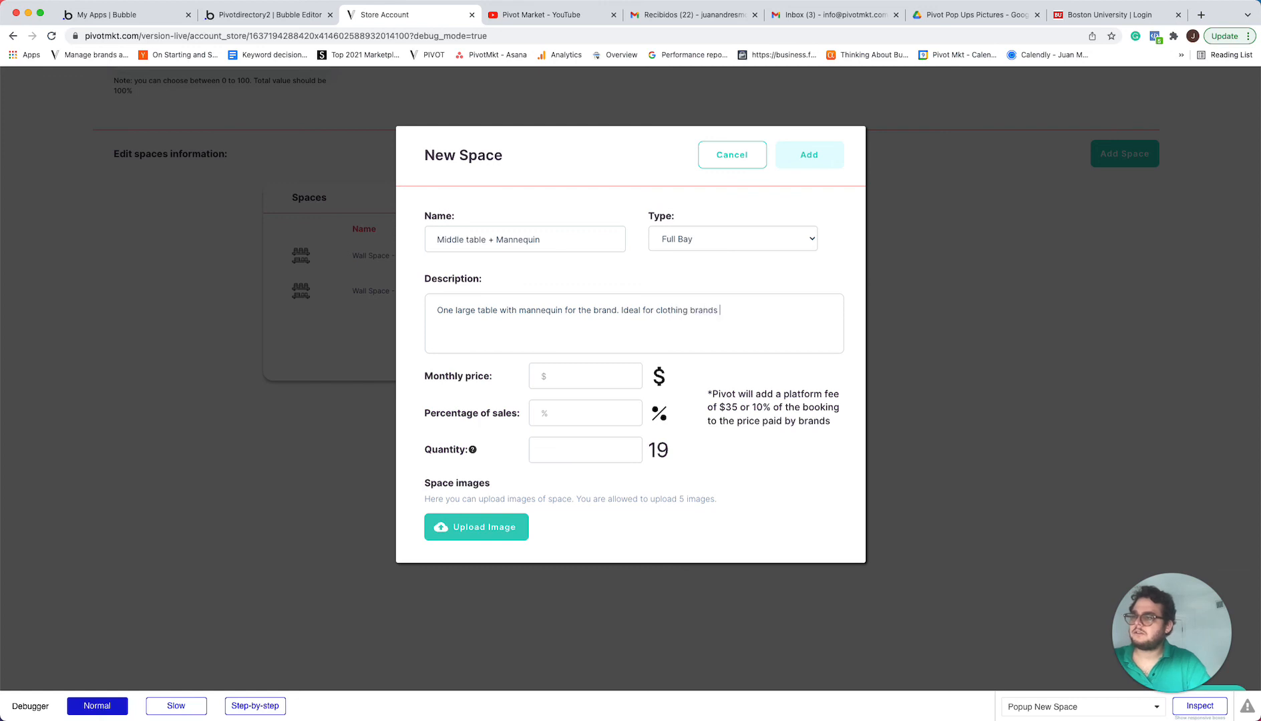
{"action": "type", "text": "looking for more exp"}
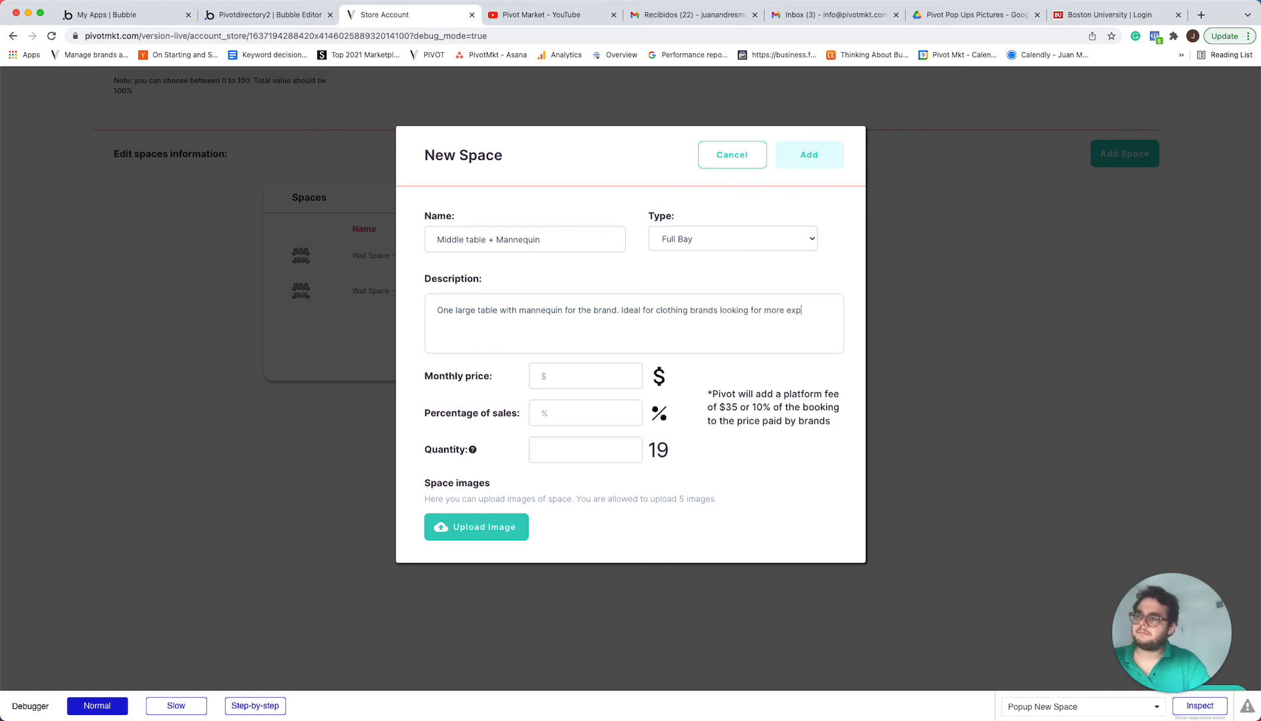
{"action": "type", "text": "osure in the store."}
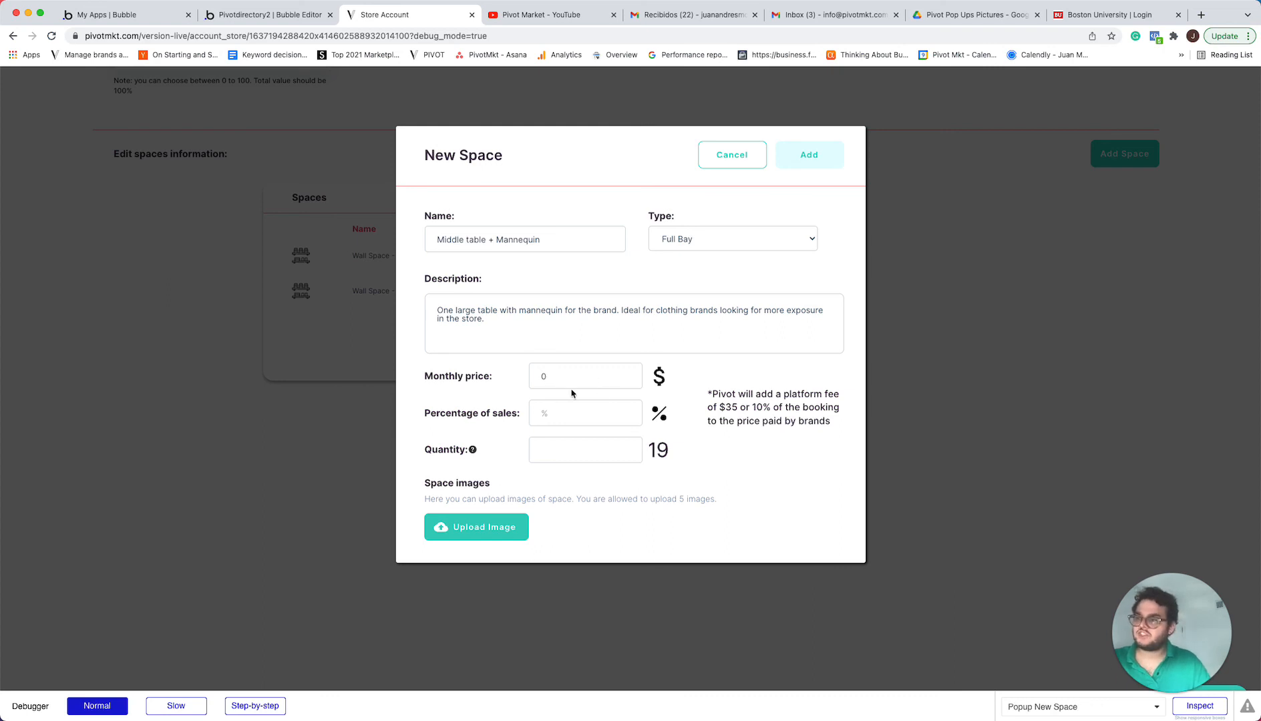
Set the middle table space's monthly price to 0, percentage of sales to 50 and quantity to 1
{"action": "left_click", "coordinate": [566, 411]}
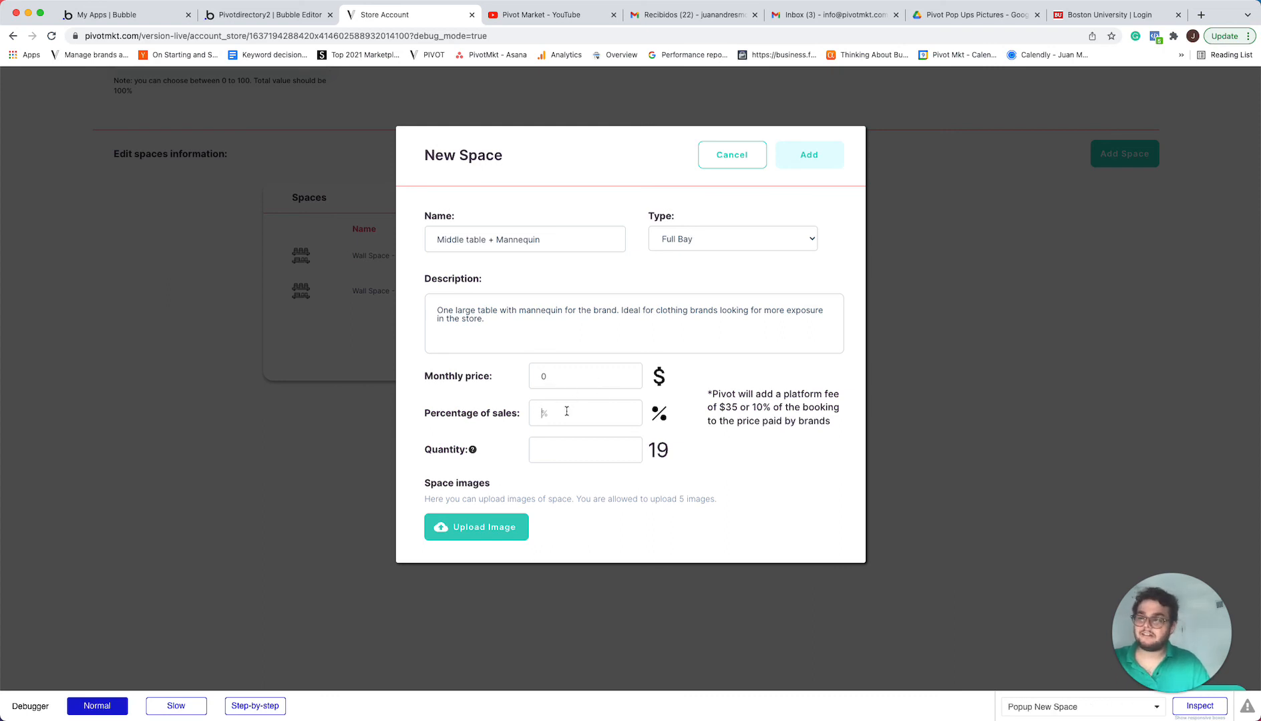
{"action": "type", "text": "50"}
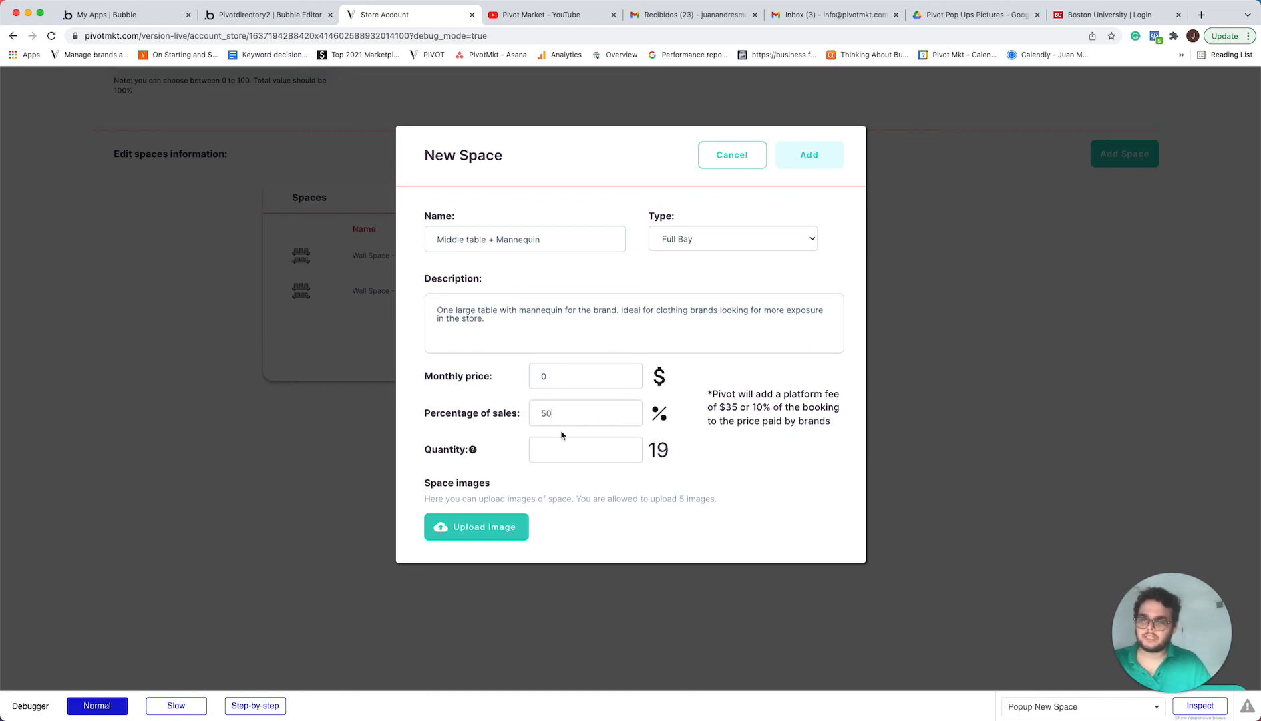
{"action": "left_click", "coordinate": [560, 443]}
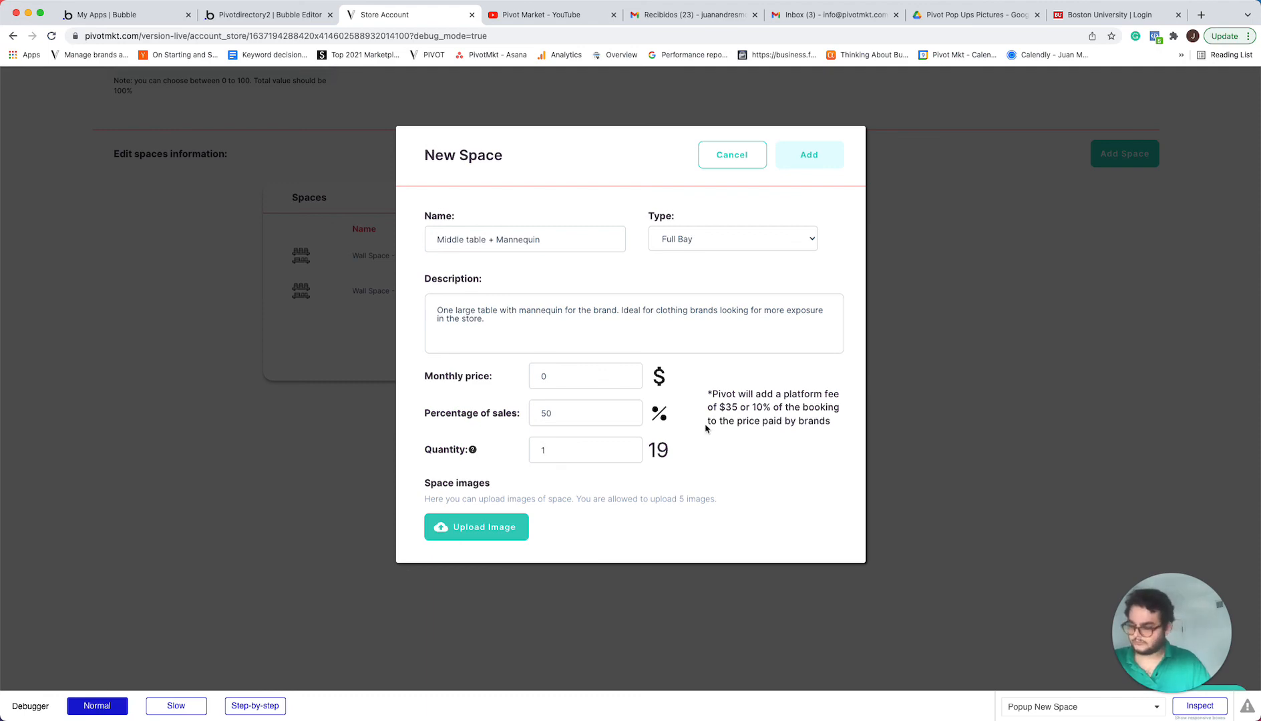
Upload the "Screen-Shot-20...-PM.png" image and "Sunlight Muse.heic" from Downloads as images of the middle table space
{"action": "left_click", "coordinate": [496, 527]}
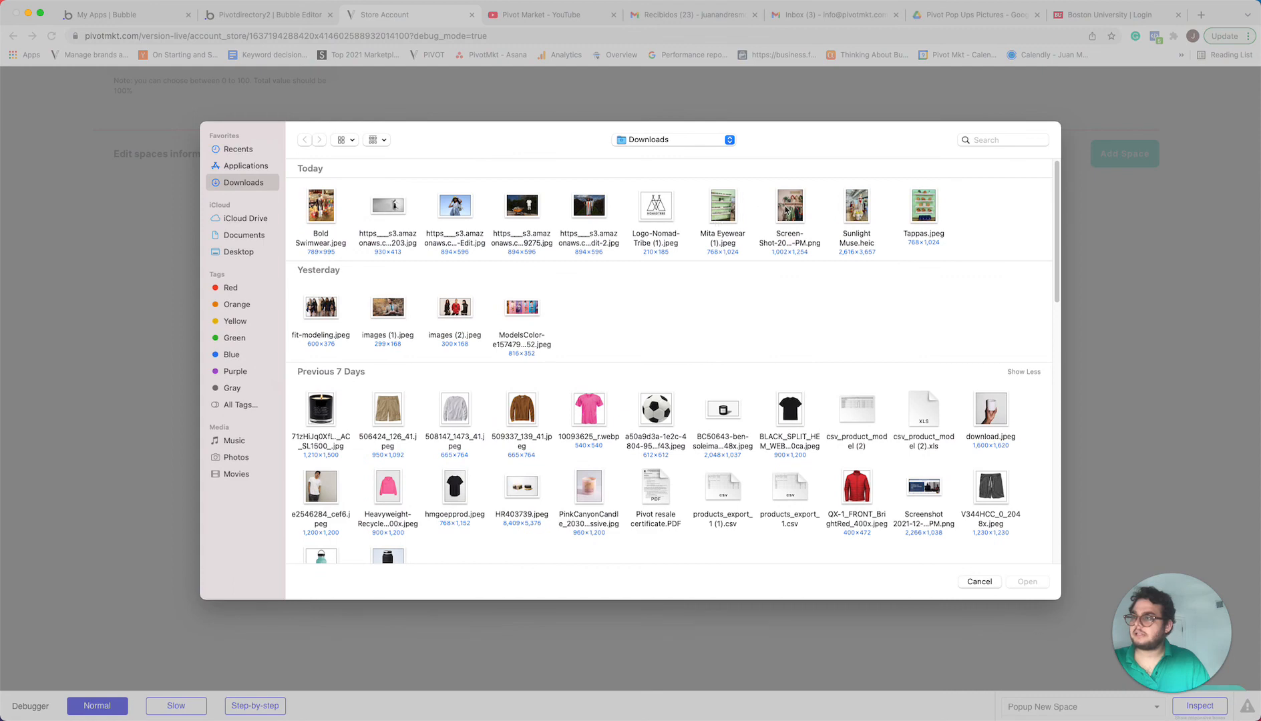
{"action": "left_click", "coordinate": [786, 211]}
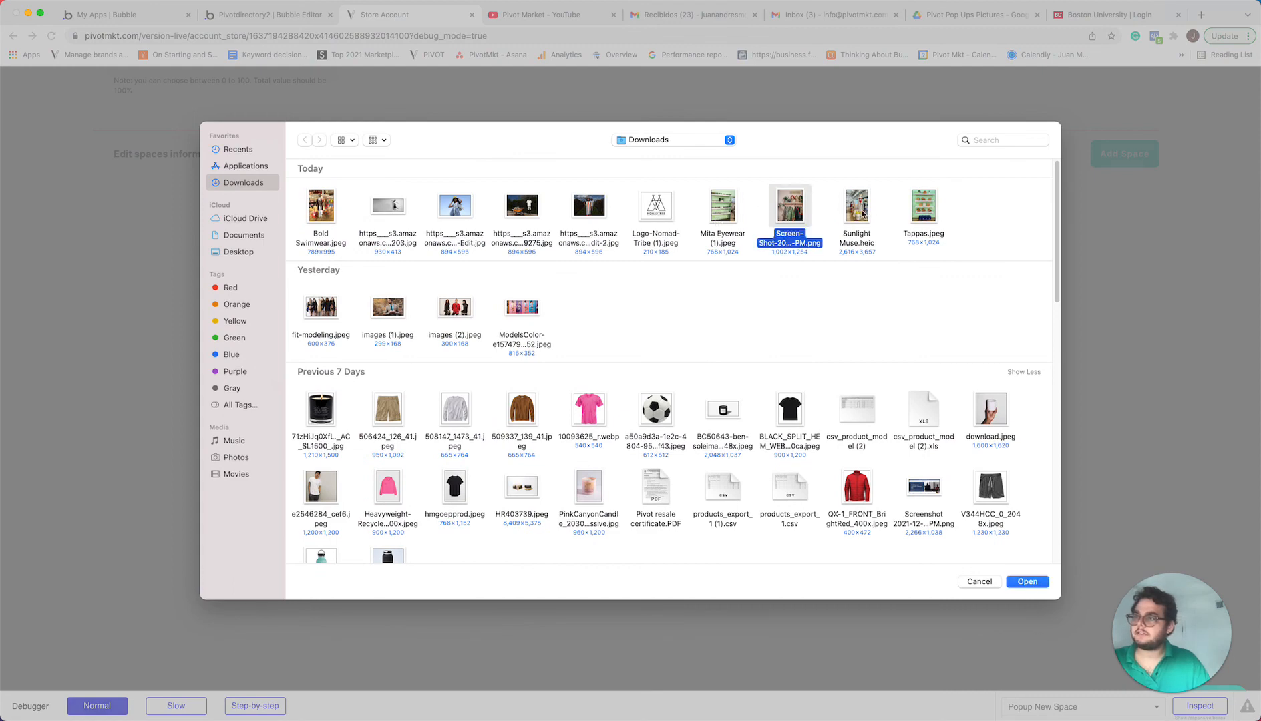
{"action": "left_click", "coordinate": [1027, 583]}
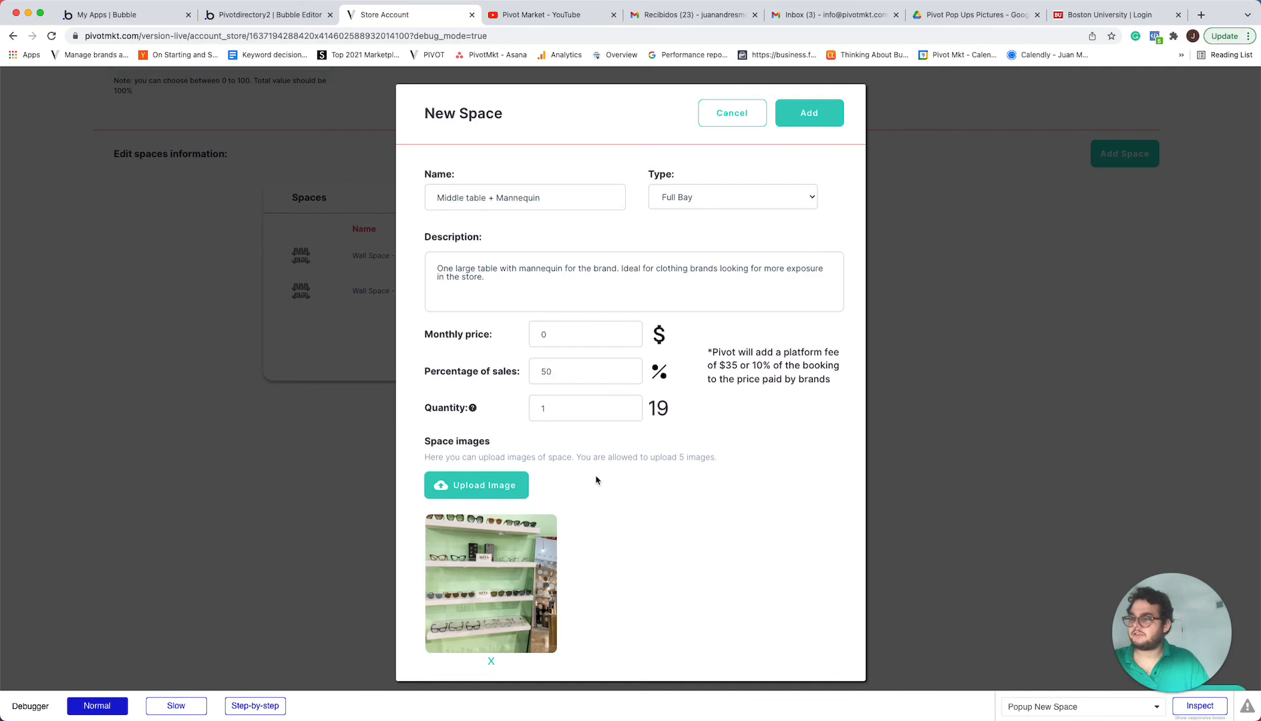
{"action": "left_click", "coordinate": [498, 492]}
{"action": "left_click", "coordinate": [851, 215]}
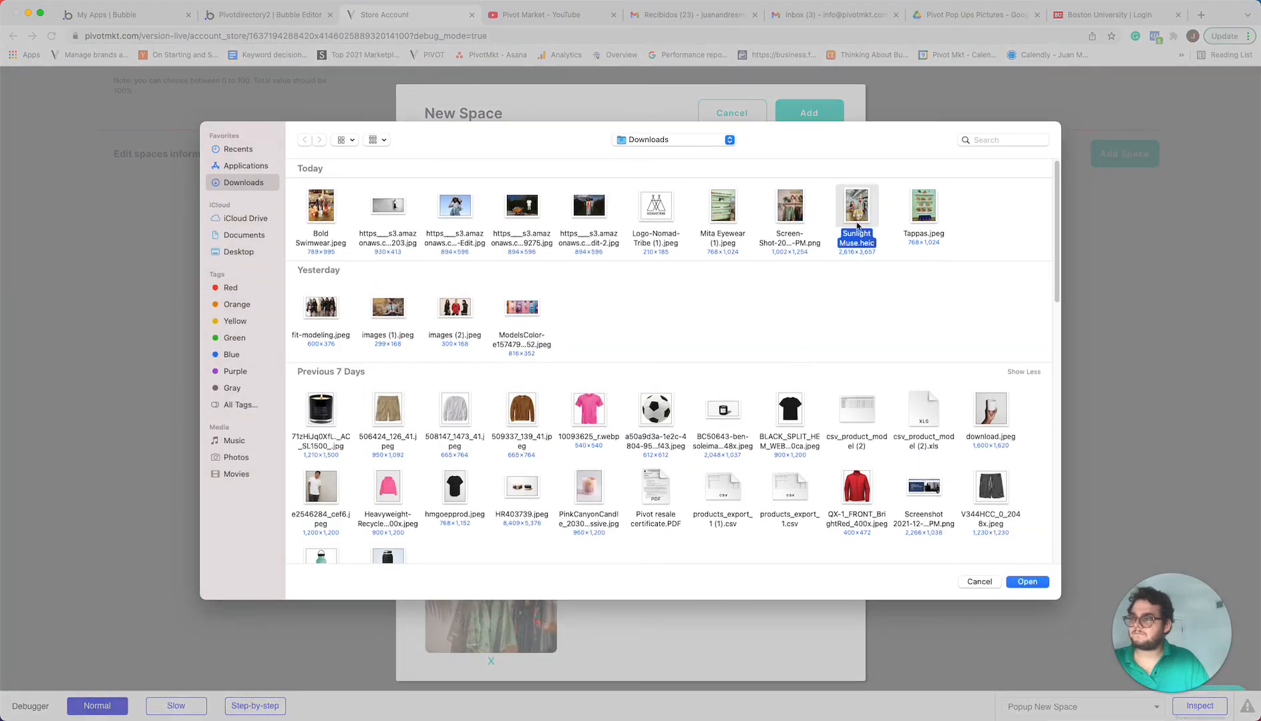
{"action": "left_click", "coordinate": [1027, 582]}
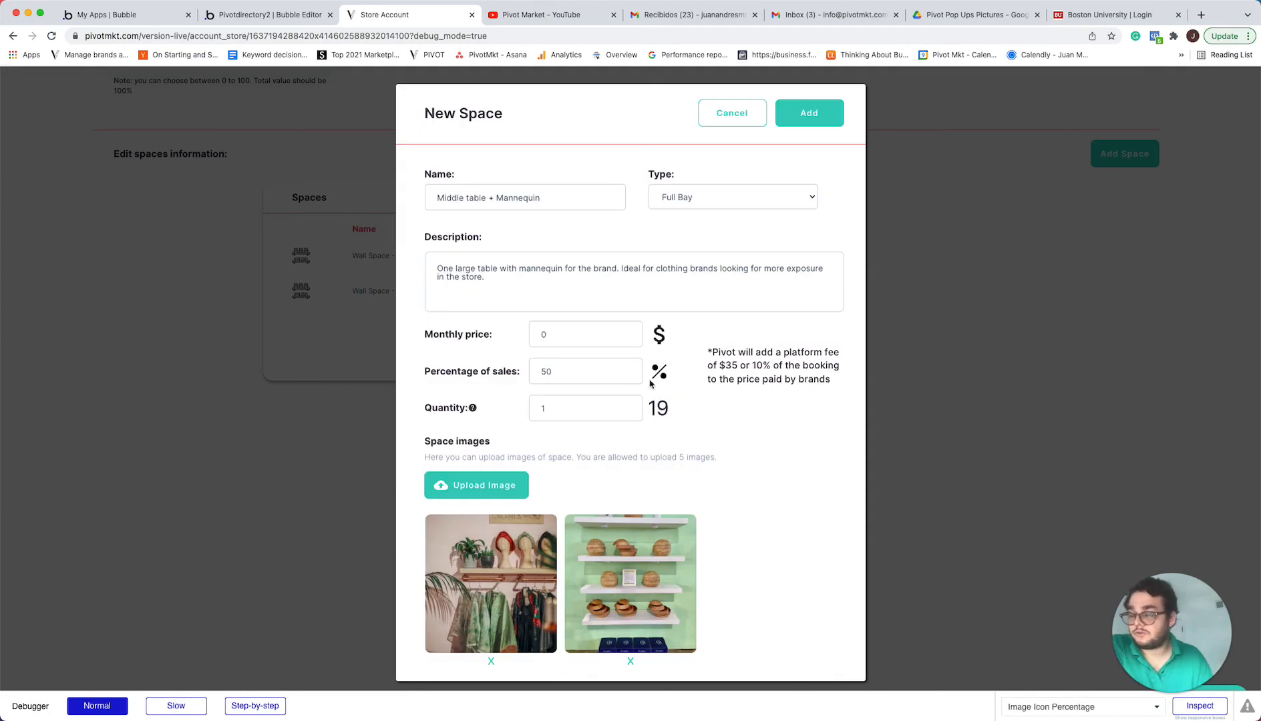
{"action": "left_click_drag", "start_coordinate": [426, 344], "coordinate": [549, 336]}
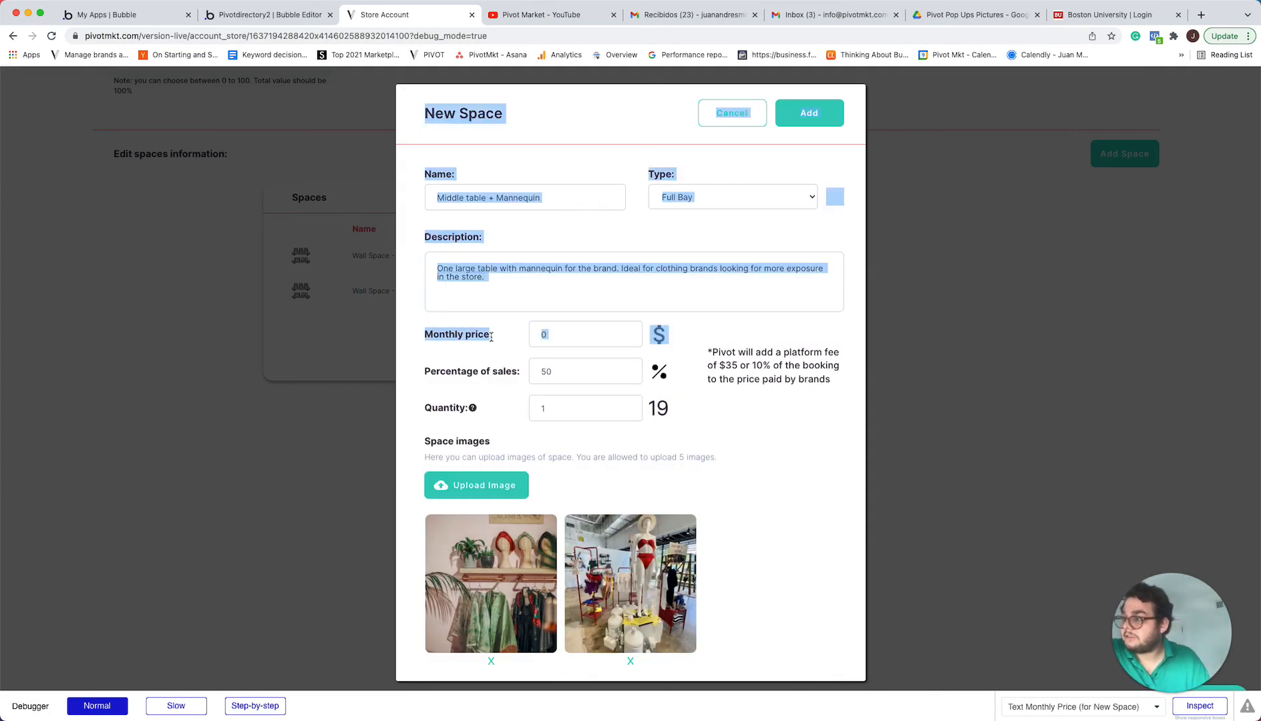
{"action": "left_click", "coordinate": [491, 336]}
{"action": "left_click_drag", "start_coordinate": [426, 334], "coordinate": [489, 336]}
{"action": "left_click", "coordinate": [466, 335]}
{"action": "left_click", "coordinate": [482, 345]}
{"action": "left_click_drag", "start_coordinate": [431, 374], "coordinate": [502, 375]}
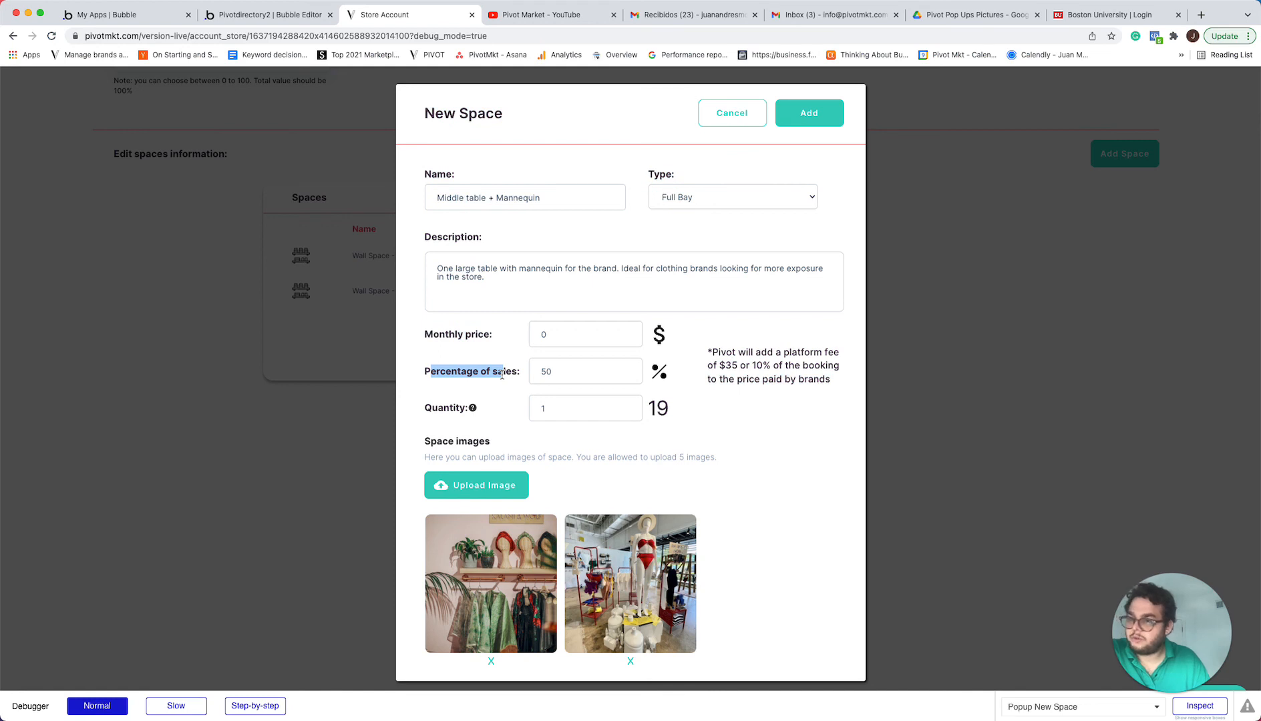
{"action": "left_click", "coordinate": [753, 429]}
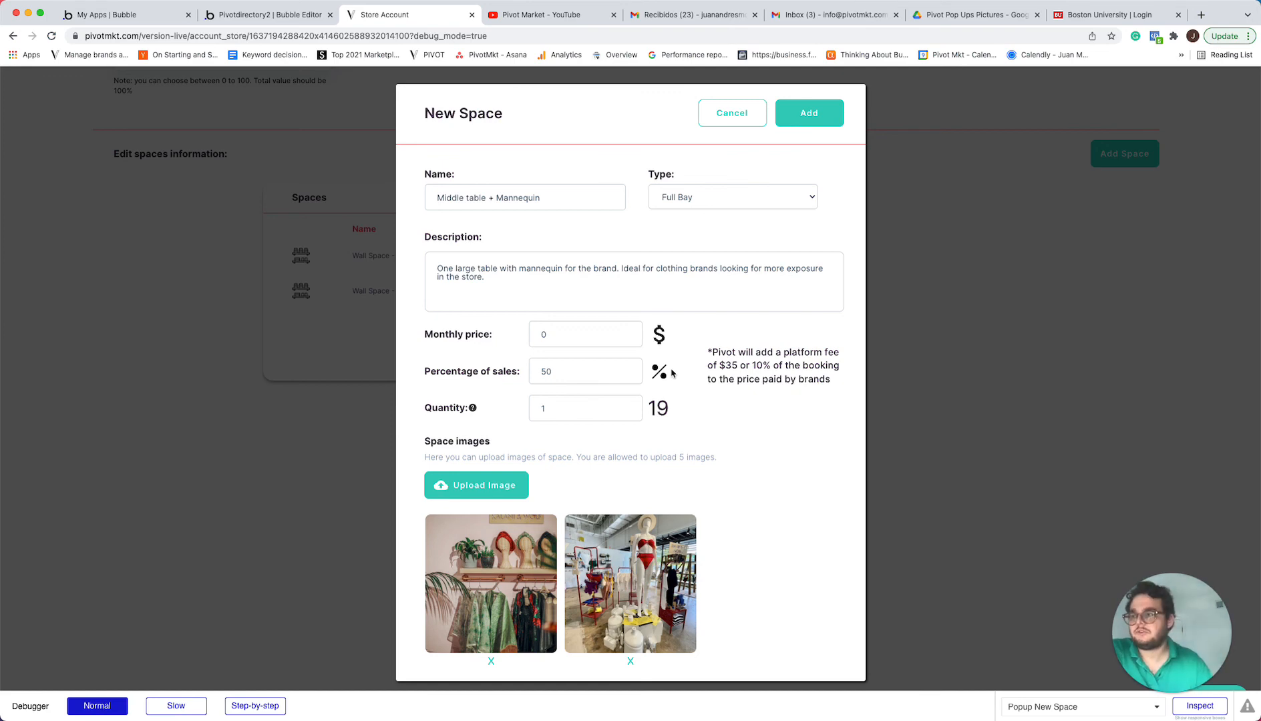
Add the completed "Middle table + Mannequin" space to the store's spaces
{"action": "left_click", "coordinate": [822, 128]}
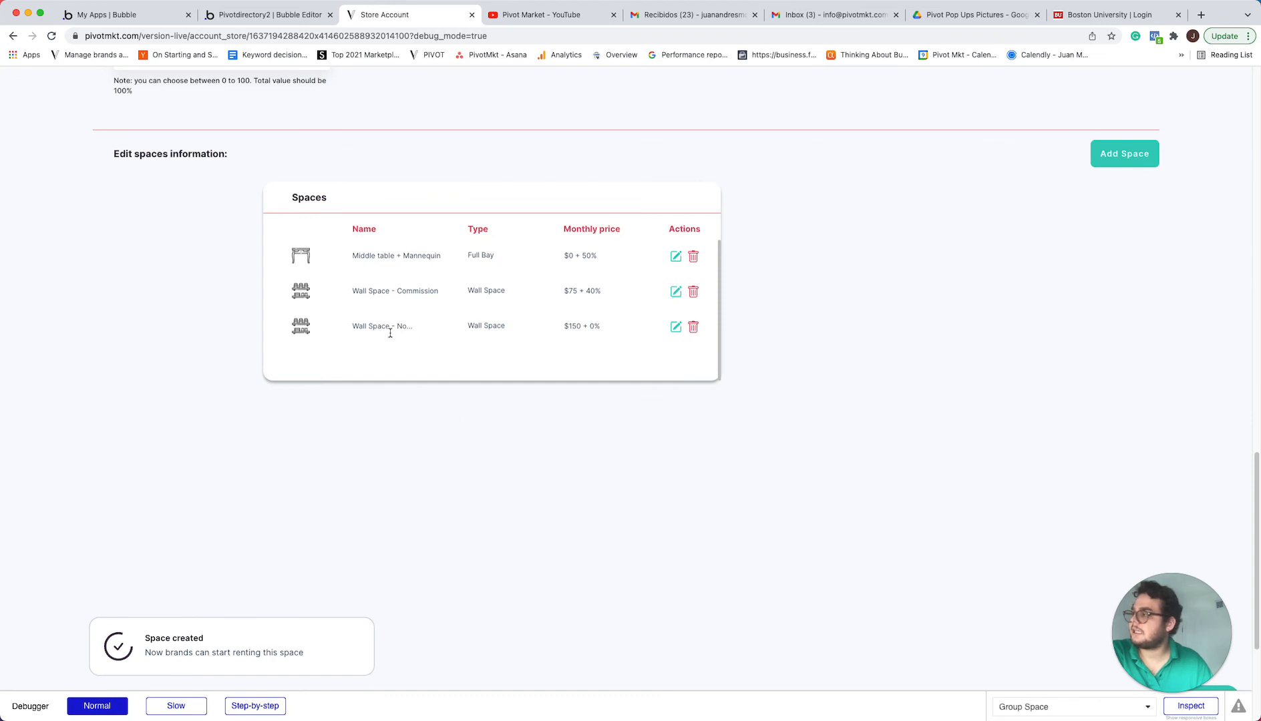